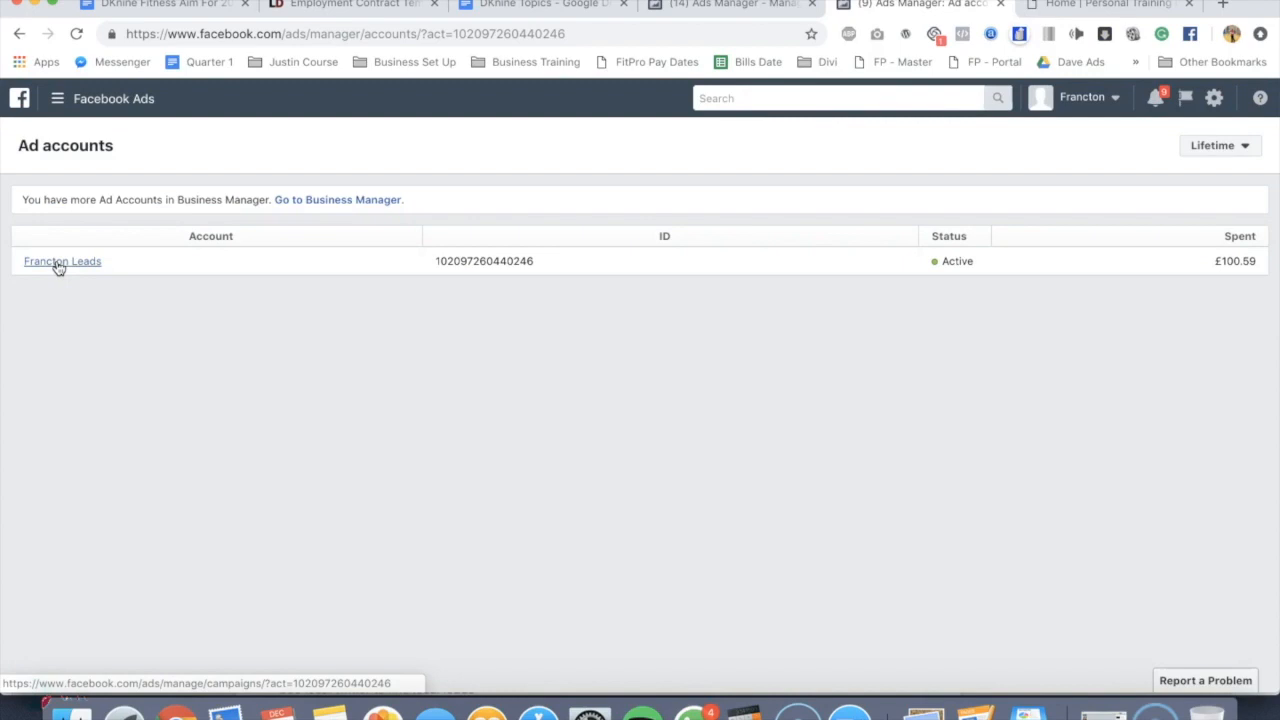
Start a new campaign in the Francton Leads ad account and name it "Men | Lead Ads | 19/12 - 6 Week Program".
left_click(58, 262)
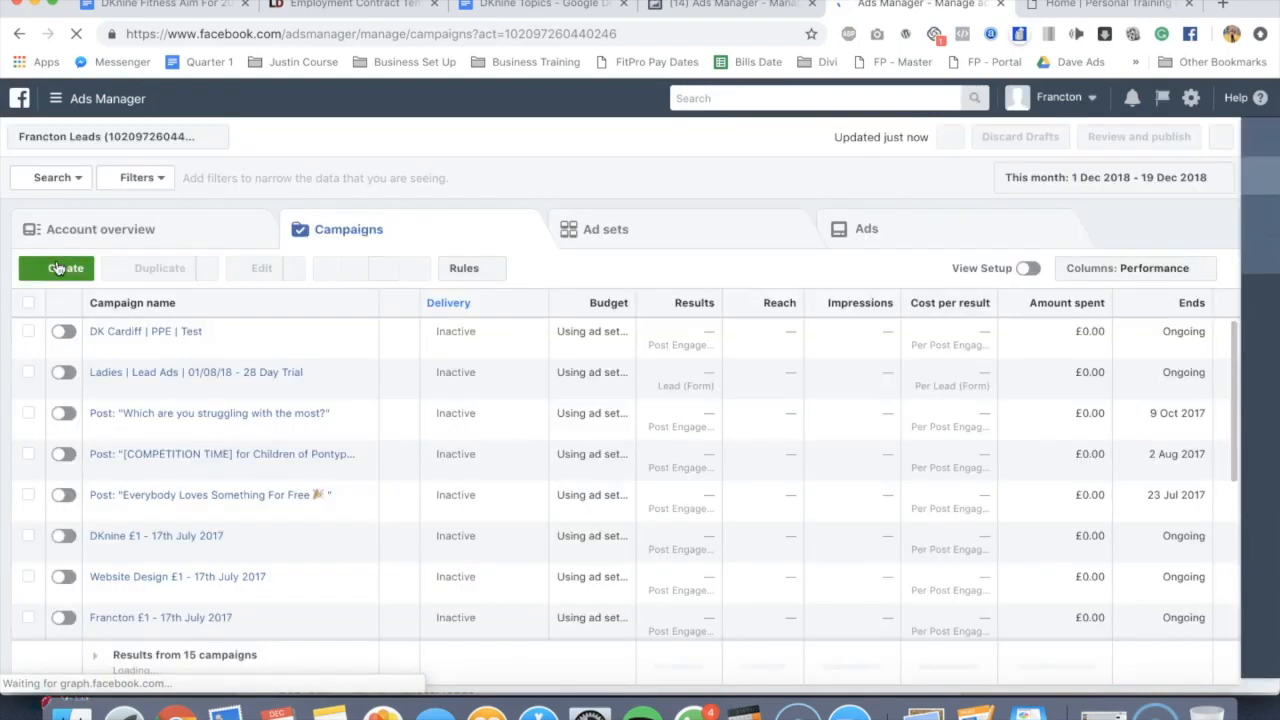
left_click(72, 274)
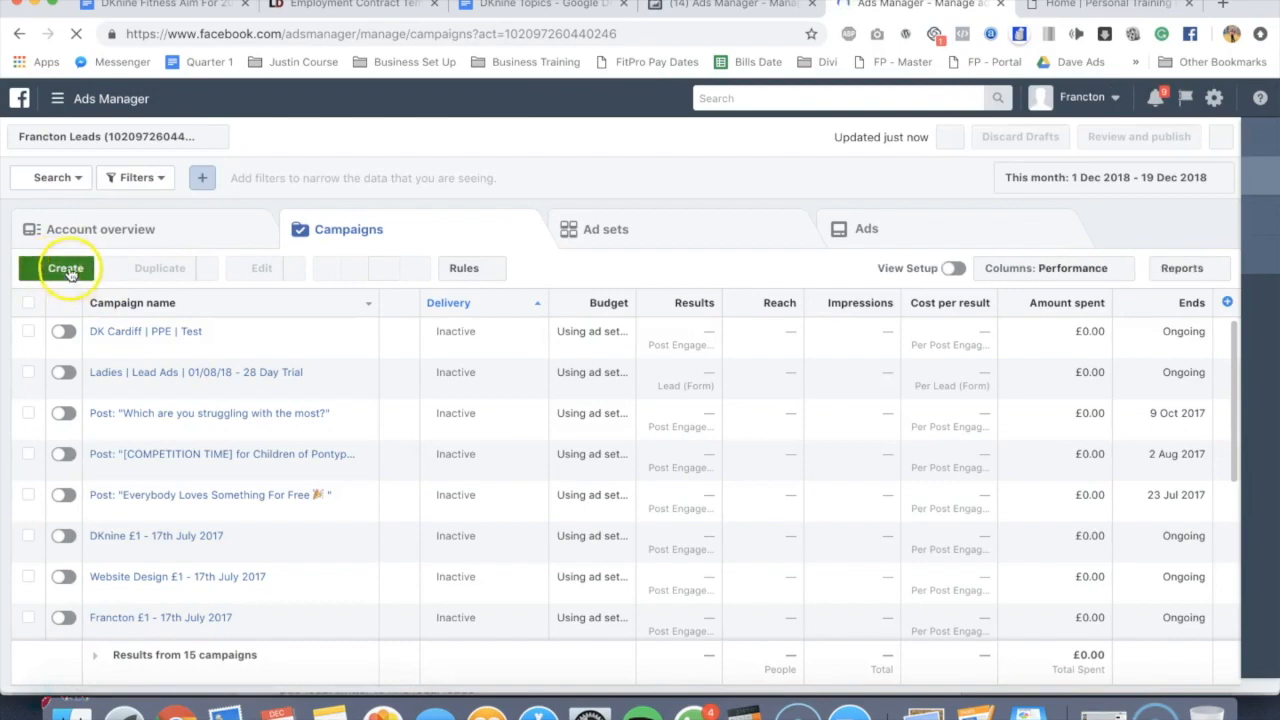
left_click(44, 273)
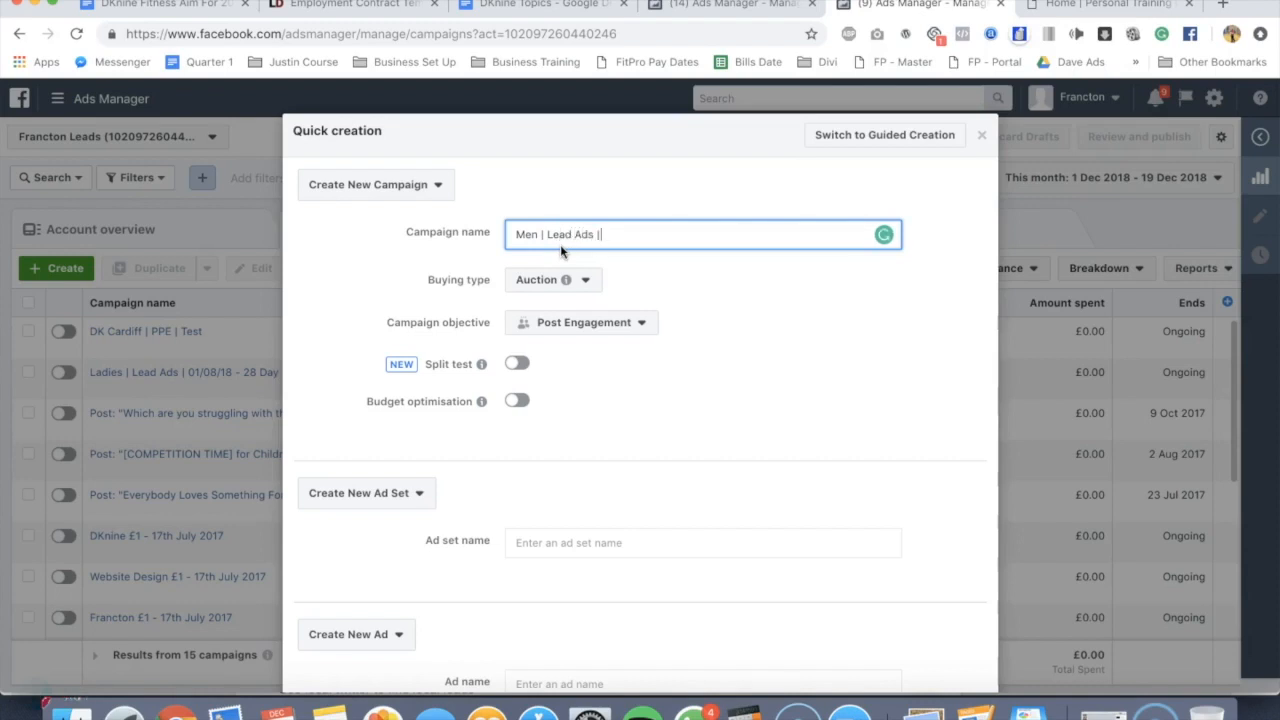
type("19/12 - 6 Week Program")
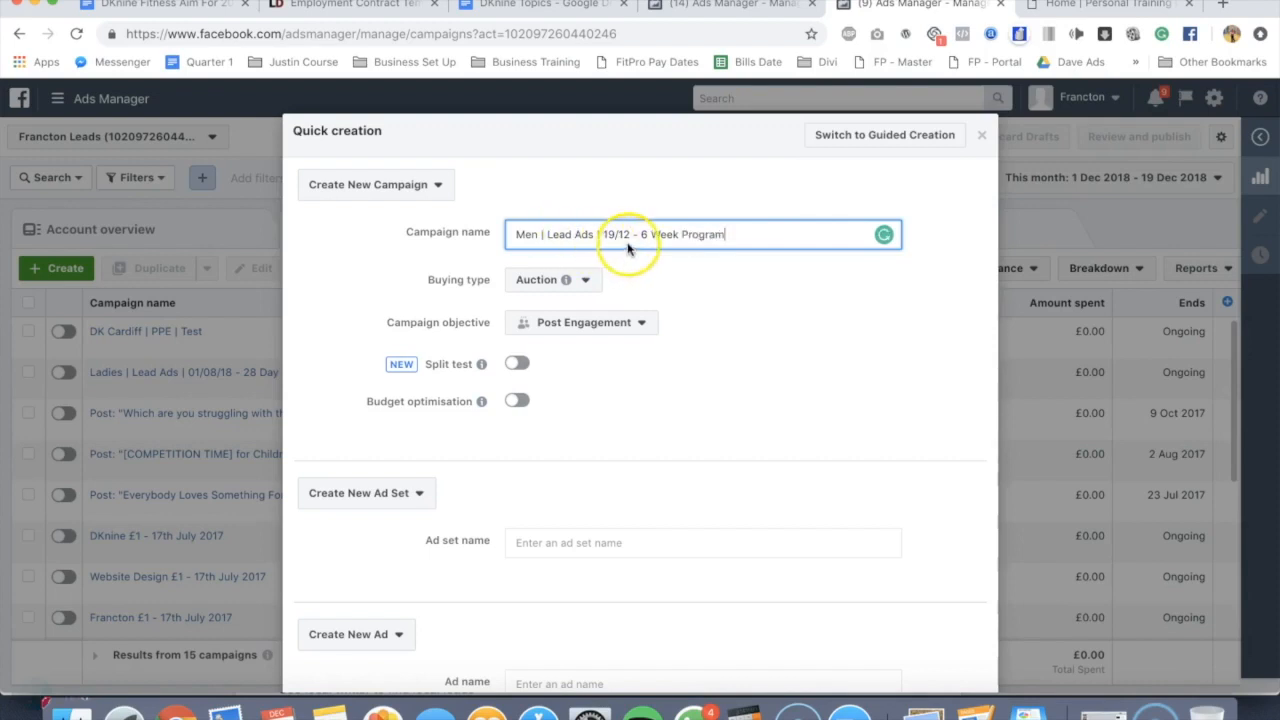
left_click_drag(638, 234, 752, 235)
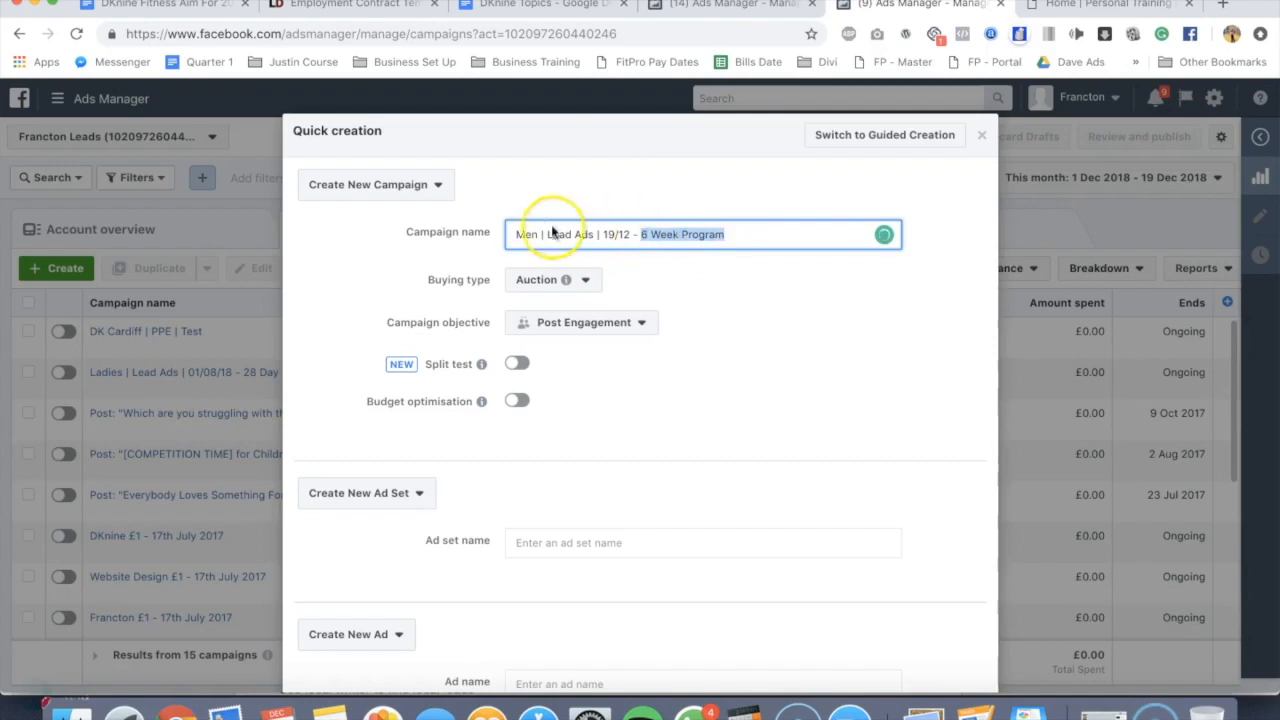
left_click_drag(539, 234, 597, 234)
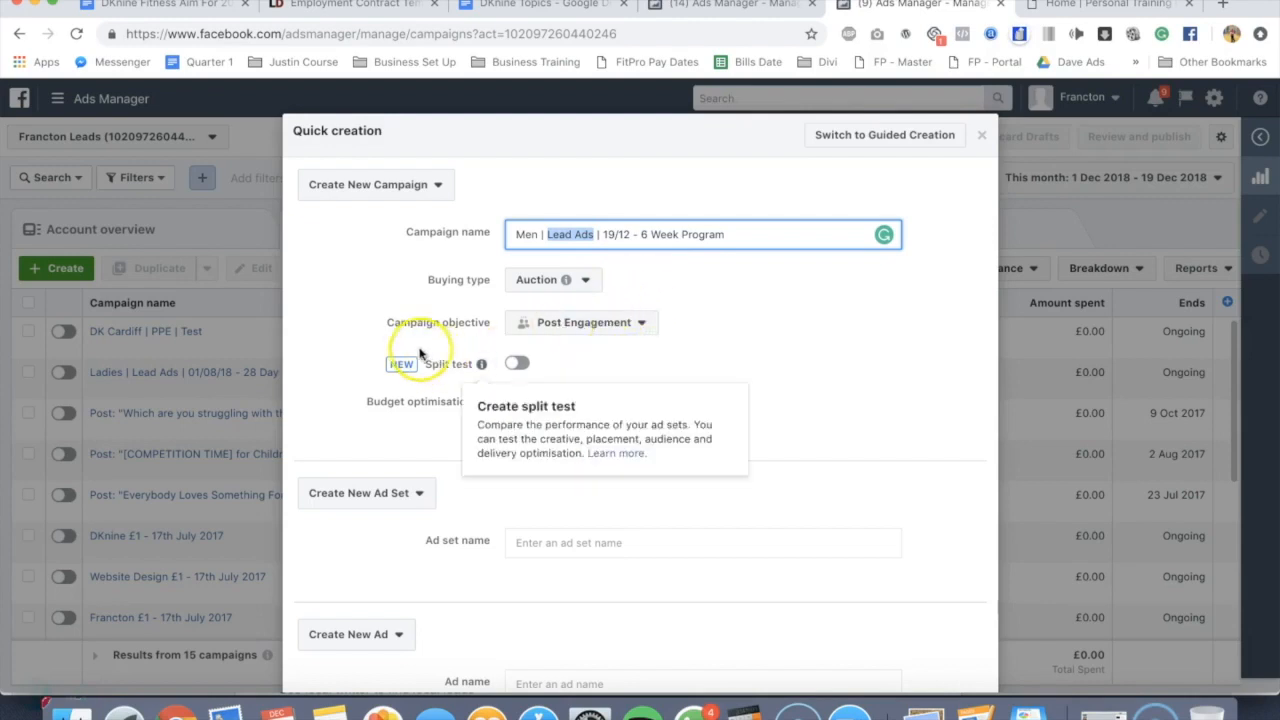
Set the campaign objective to Lead Generation and choose the DKnine Fitness - Cardiff page for the new ad set.
left_click(578, 322)
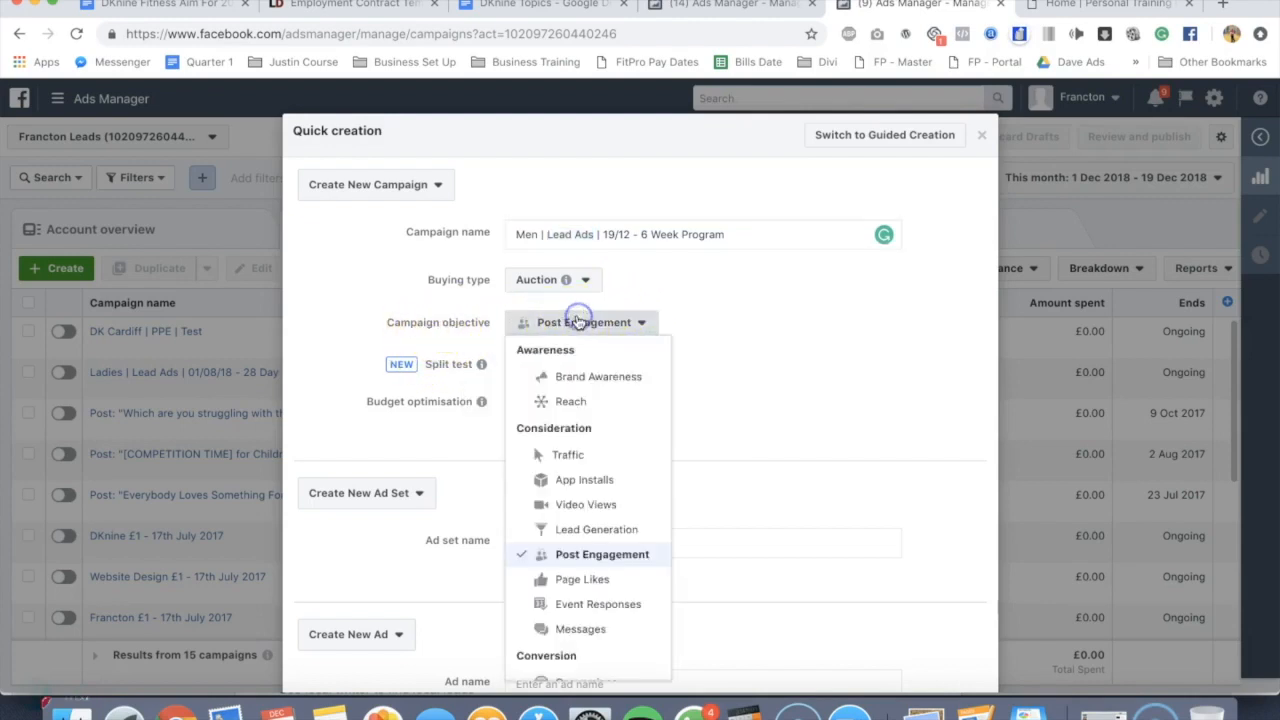
left_click(578, 528)
scroll(725, 410, "down", 3)
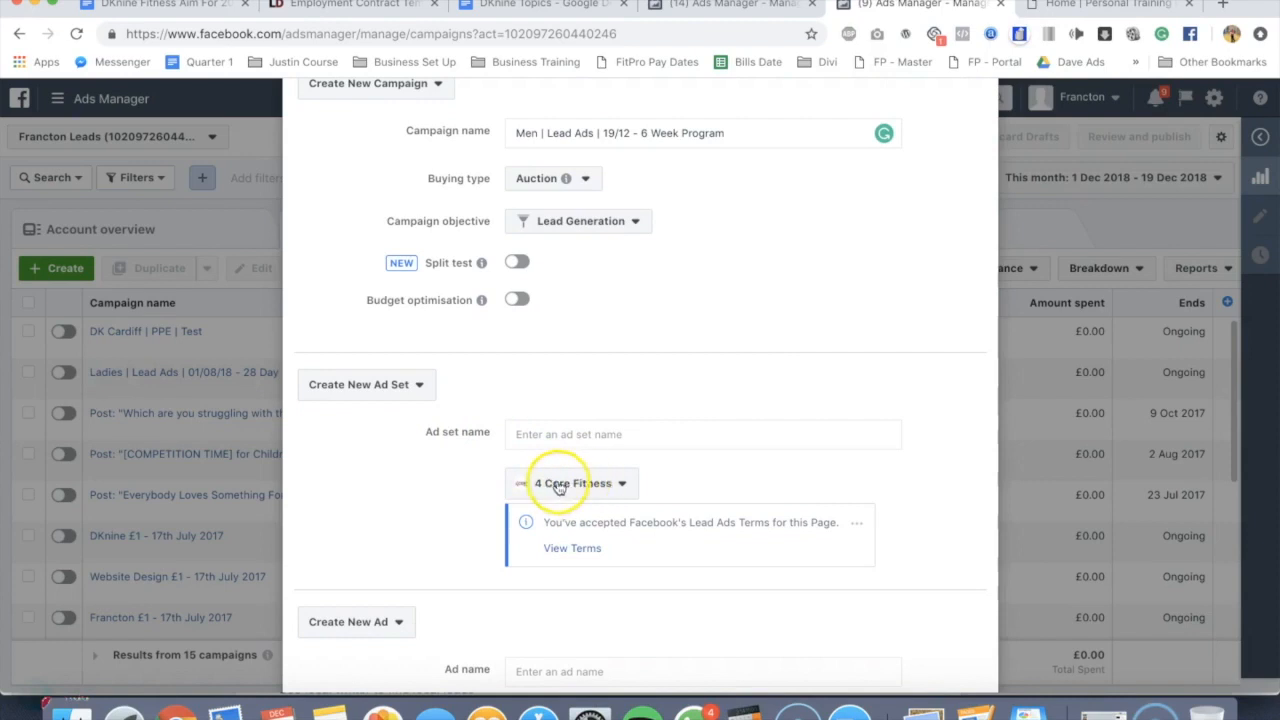
left_click(578, 483)
left_click(521, 176)
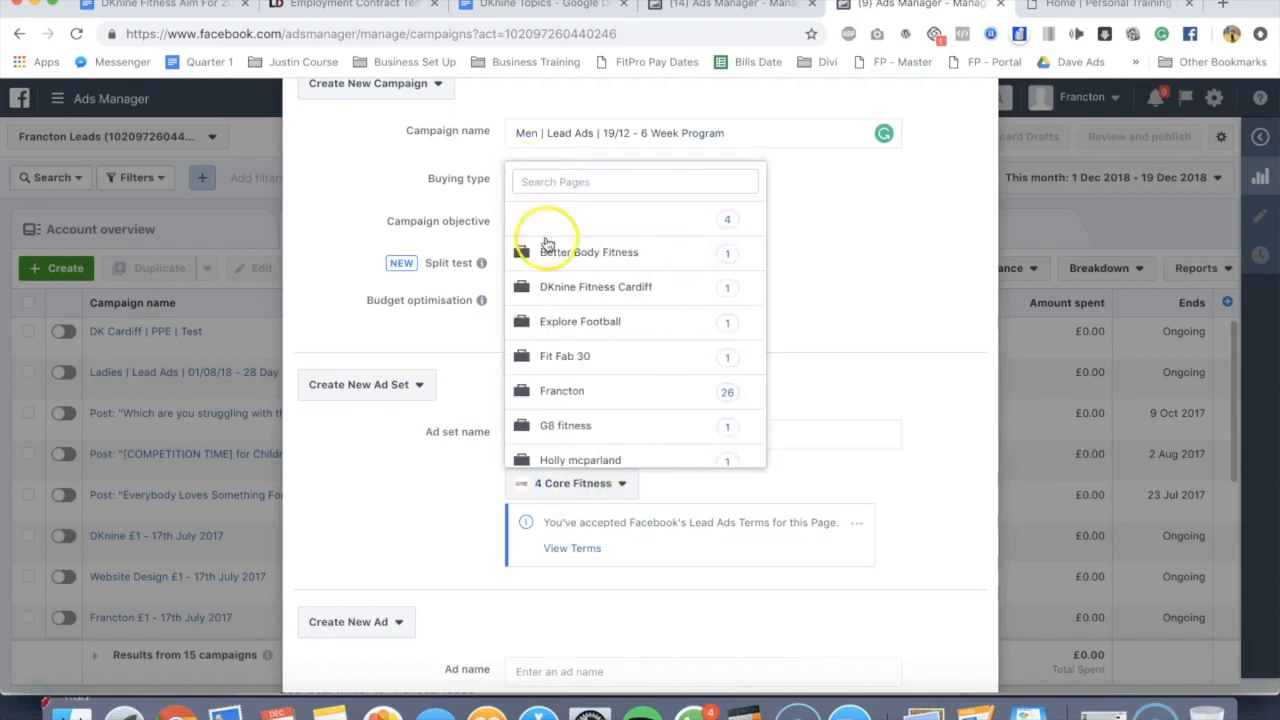
left_click(608, 287)
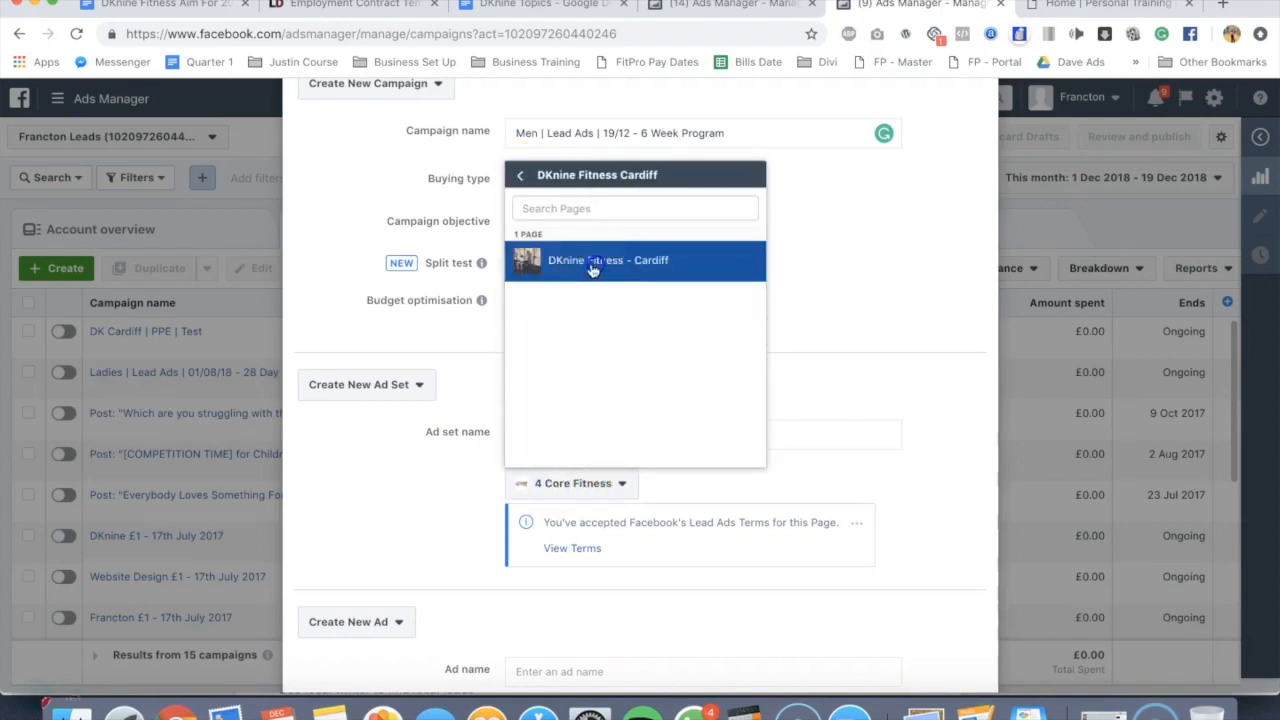
left_click(591, 271)
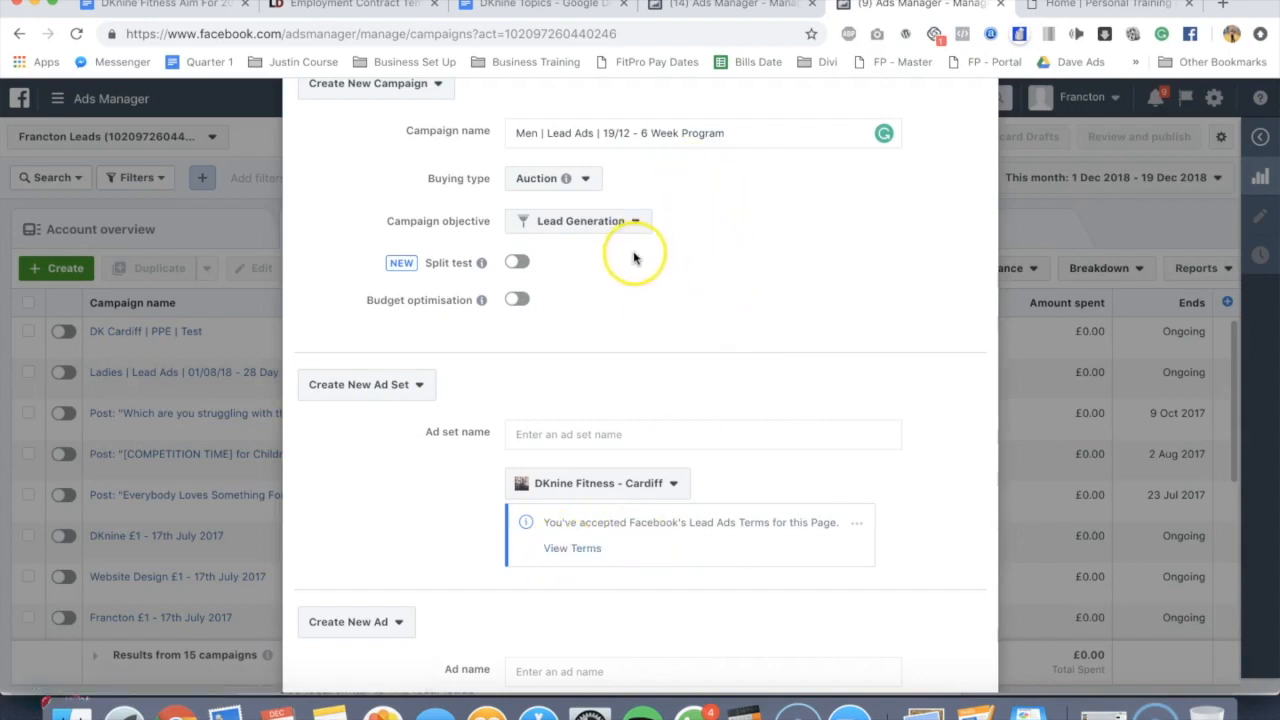
Save the new campaign to draft with its ad set and ad left unnamed.
scroll(642, 331, "down", 1)
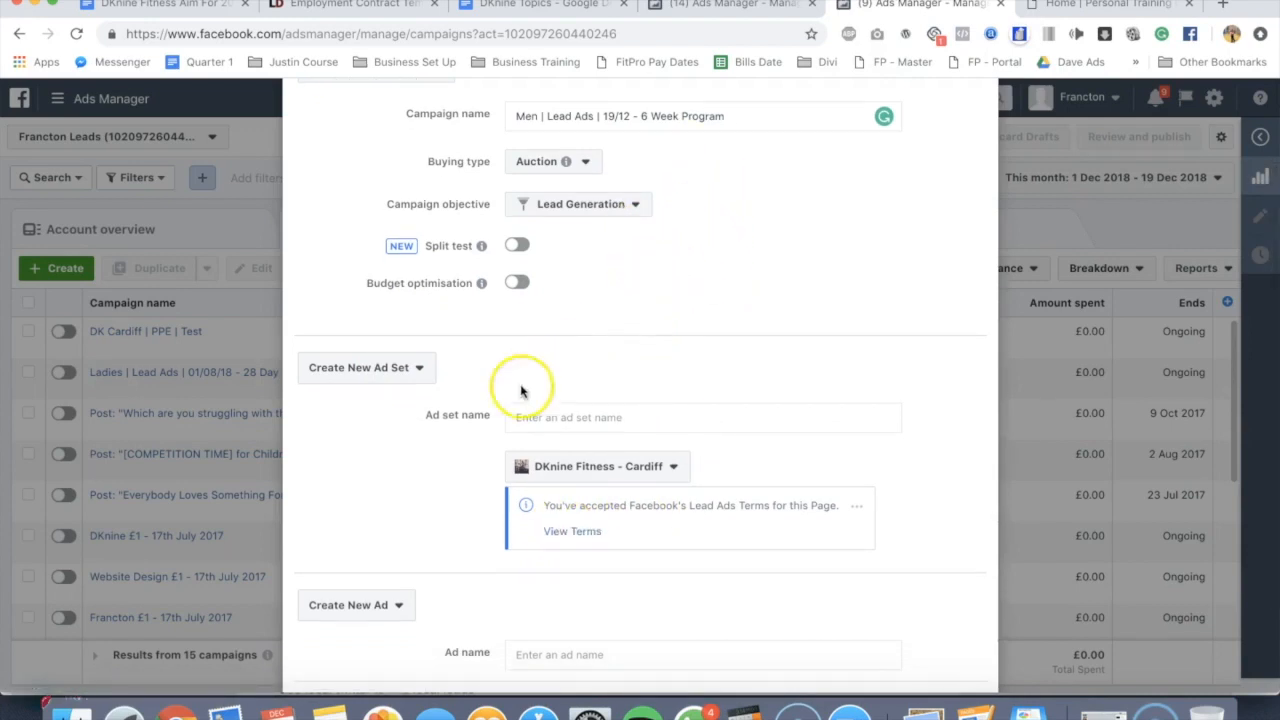
scroll(400, 440, "down", 1)
scroll(400, 440, "down", 5)
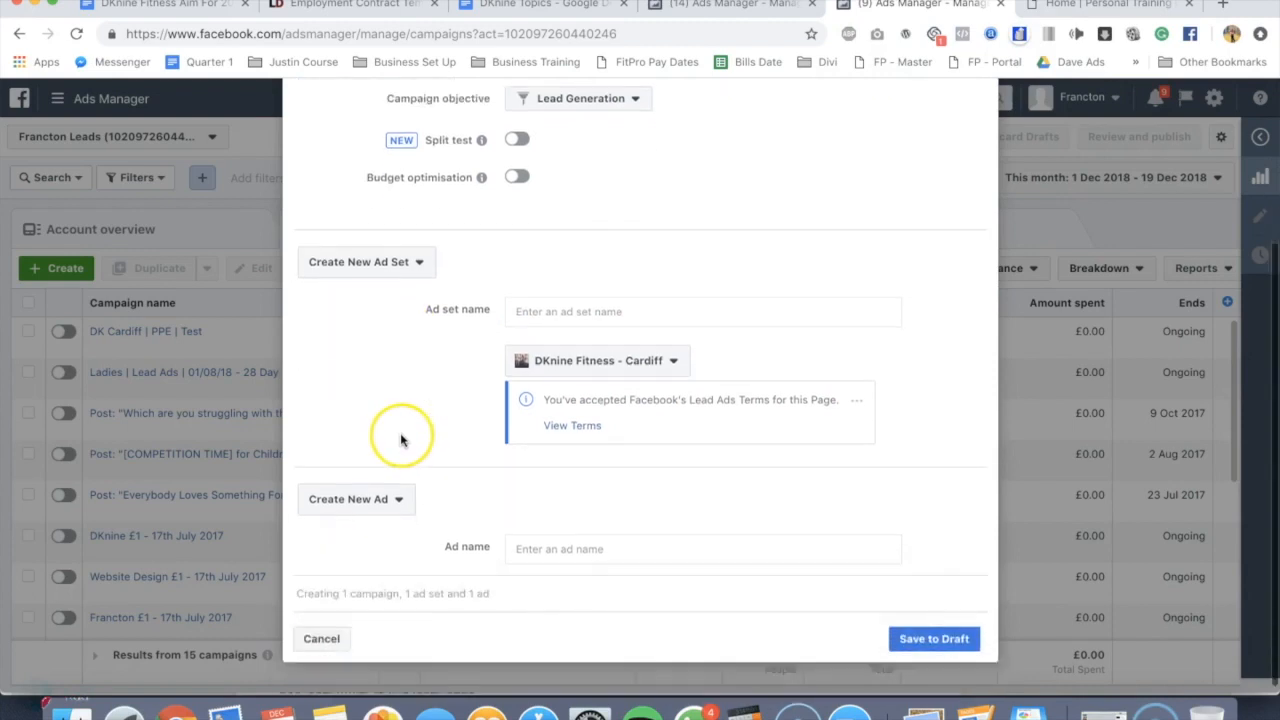
left_click(941, 633)
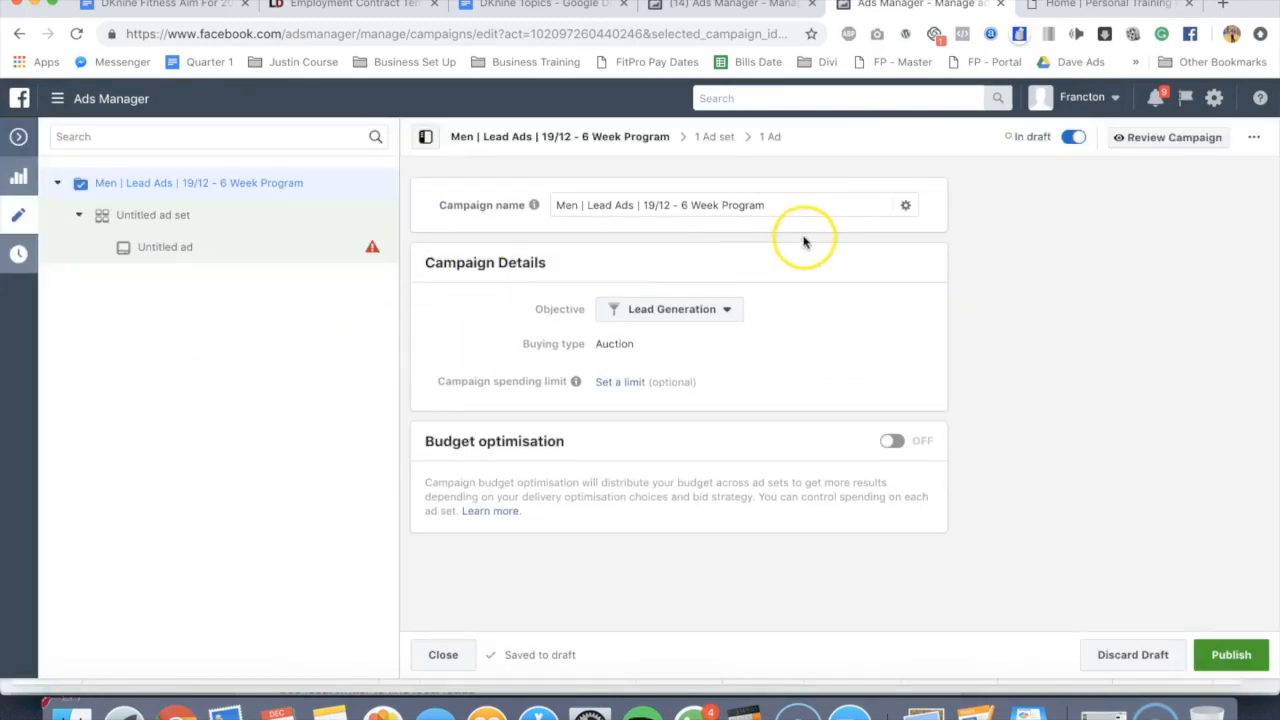
Open the untitled ad set and set its daily budget to £10.00.
left_click(157, 217)
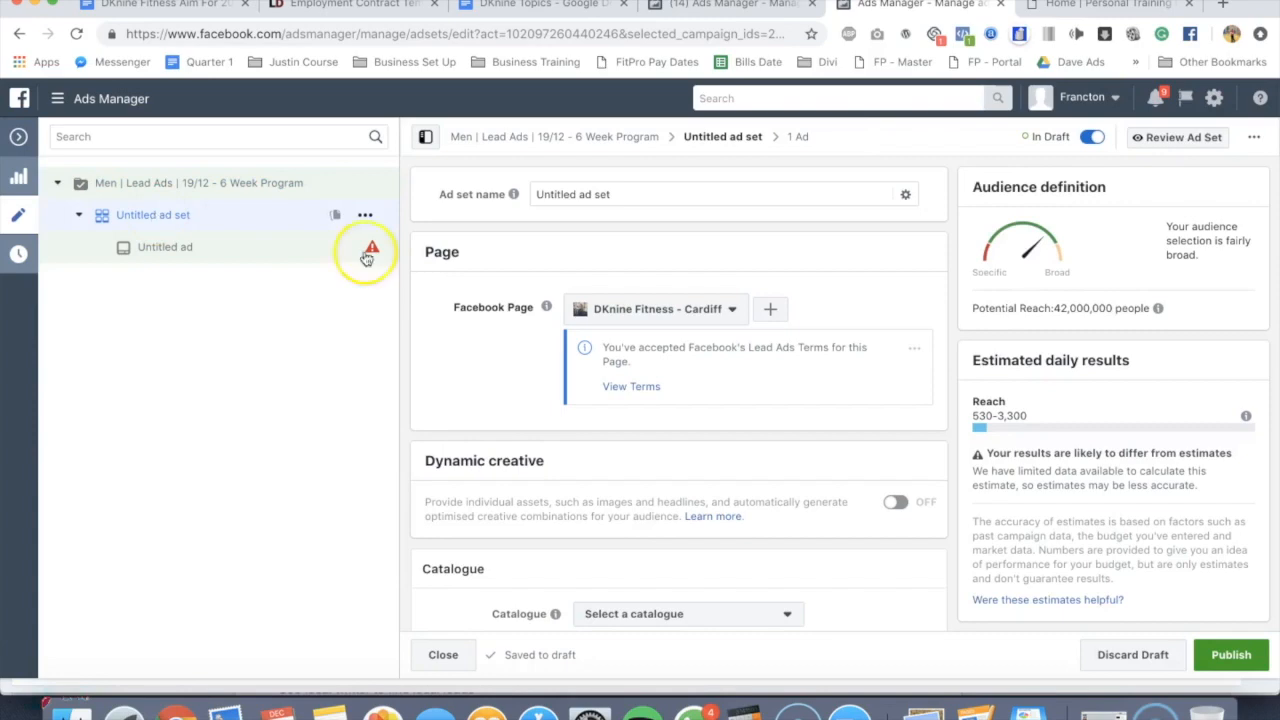
scroll(478, 270, "down", 2)
scroll(478, 270, "down", 7)
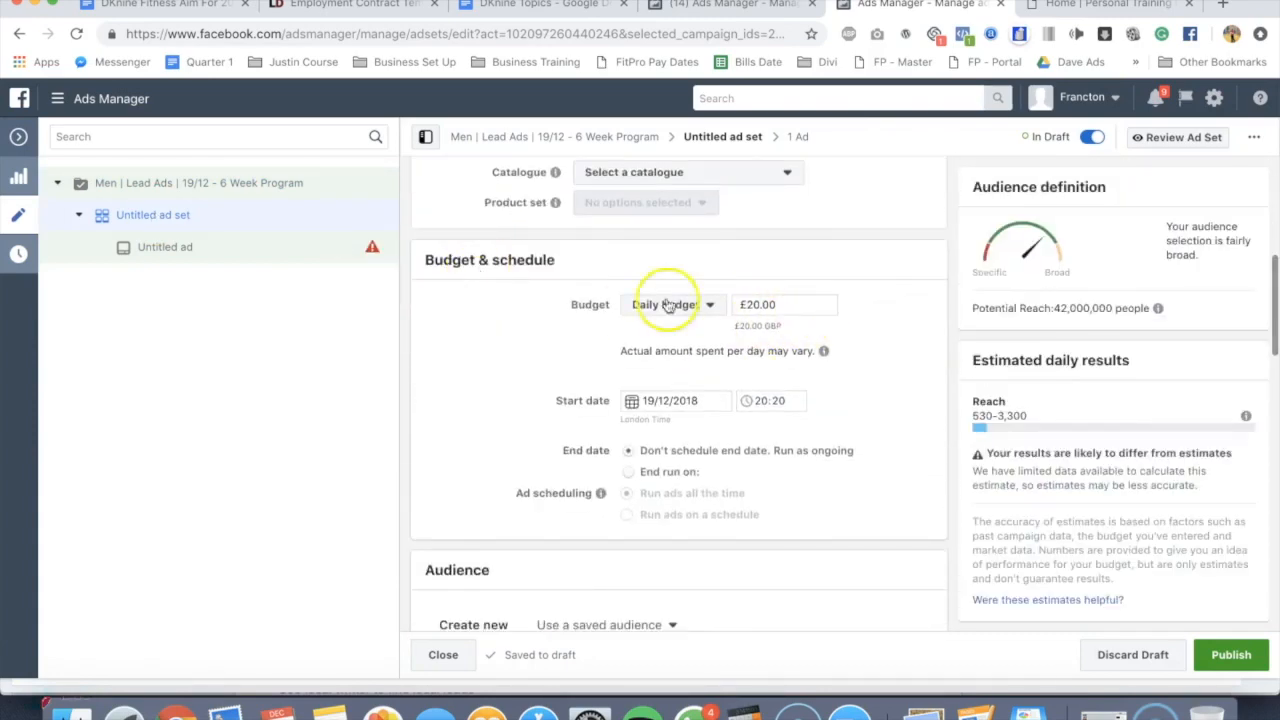
double_click(804, 302)
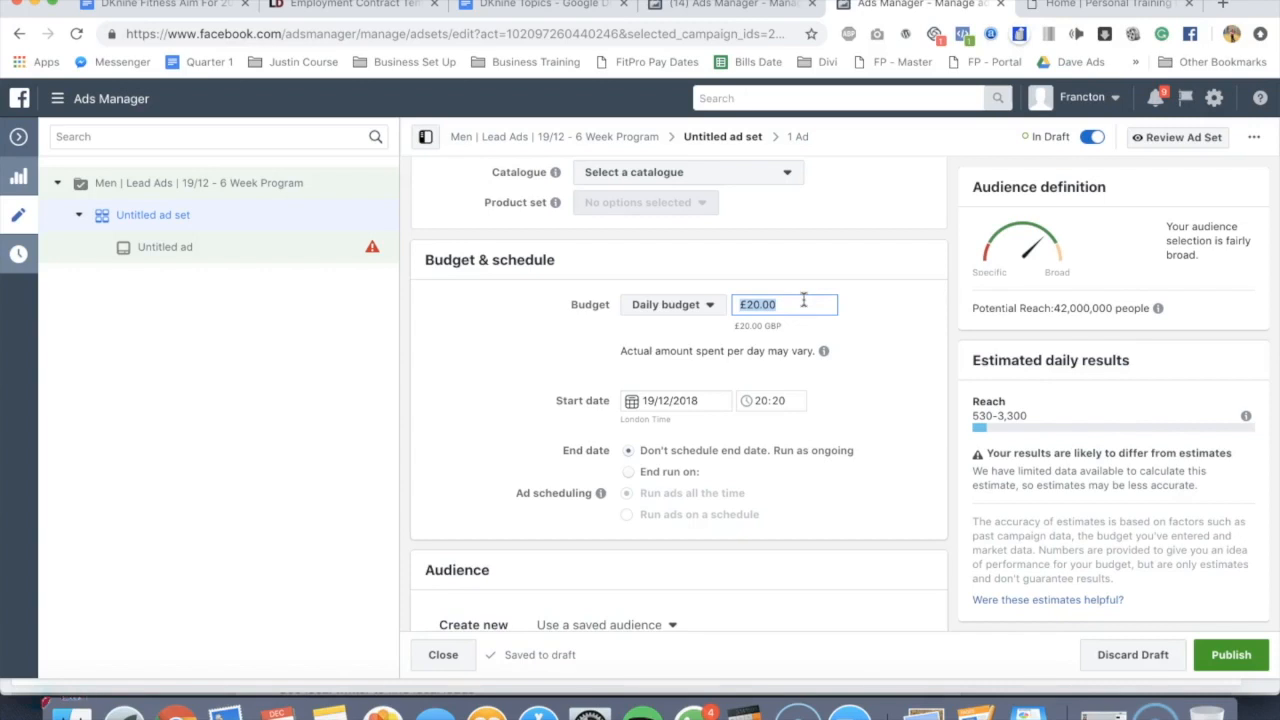
type("10")
key("Tab")
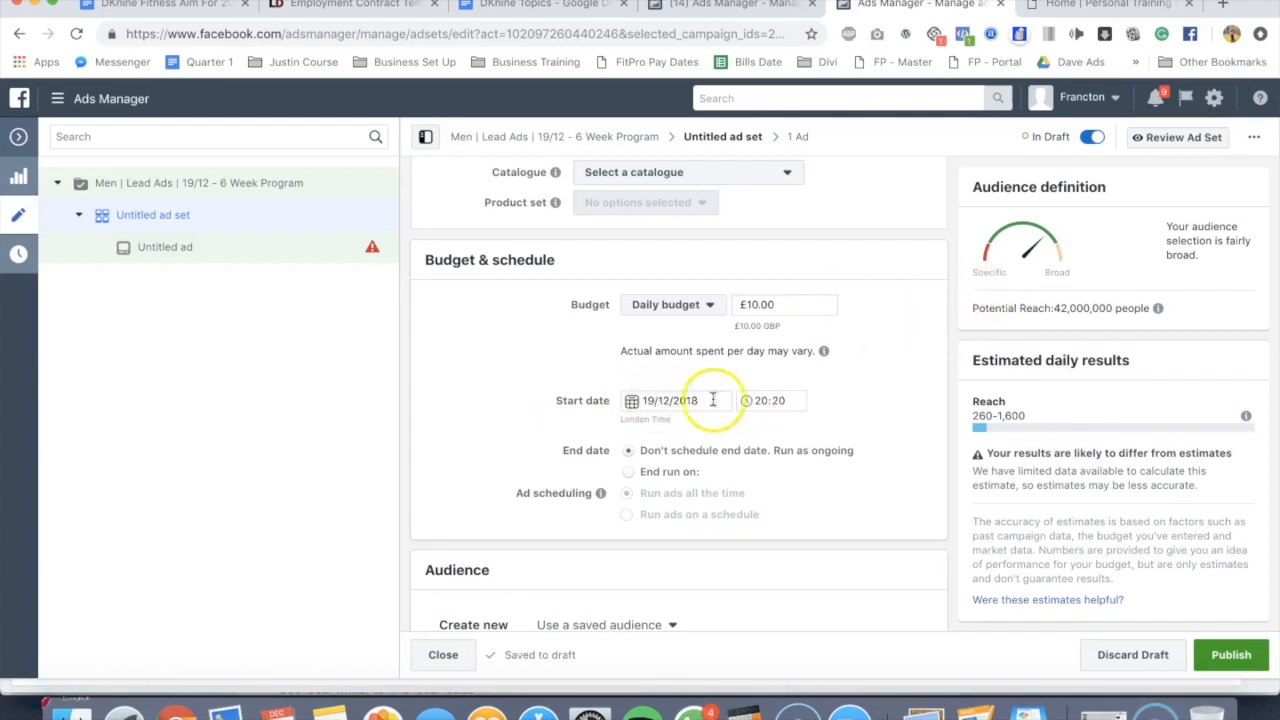
Replace the United Kingdom audience location with a pin dropped on the map in Cardiff, just southeast of the city centre.
scroll(913, 365, "down", 5)
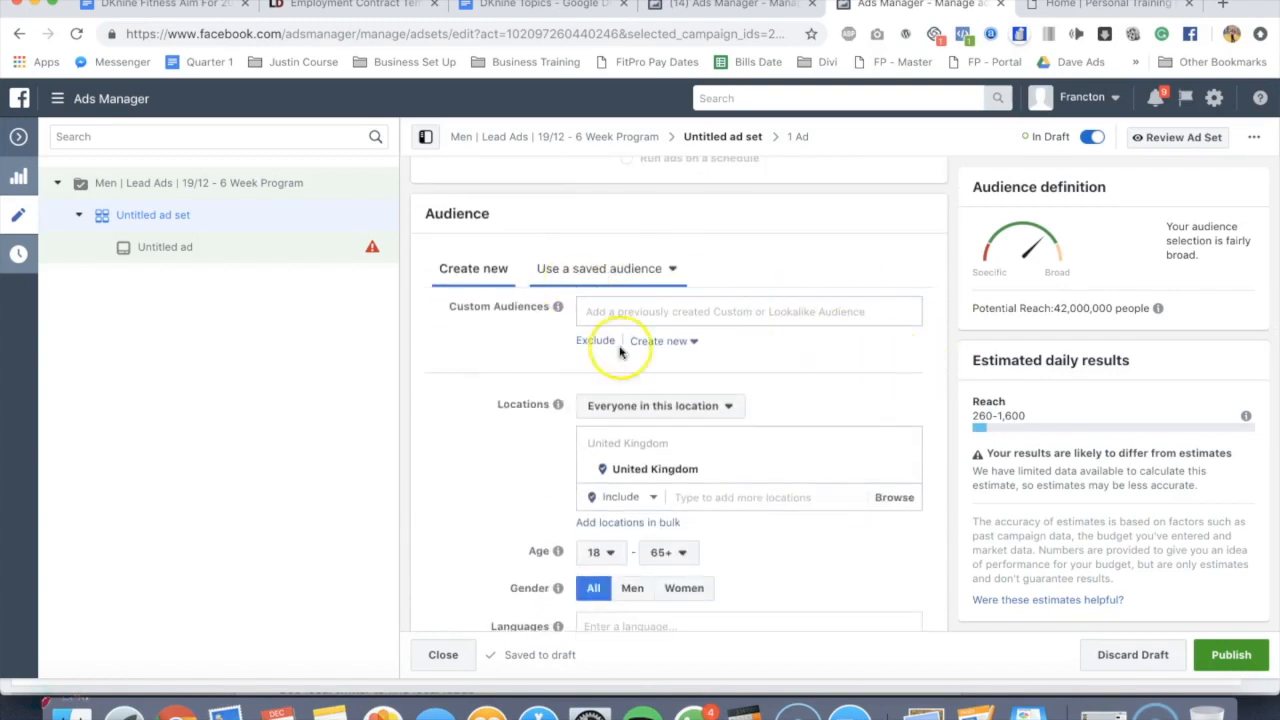
left_click(905, 469)
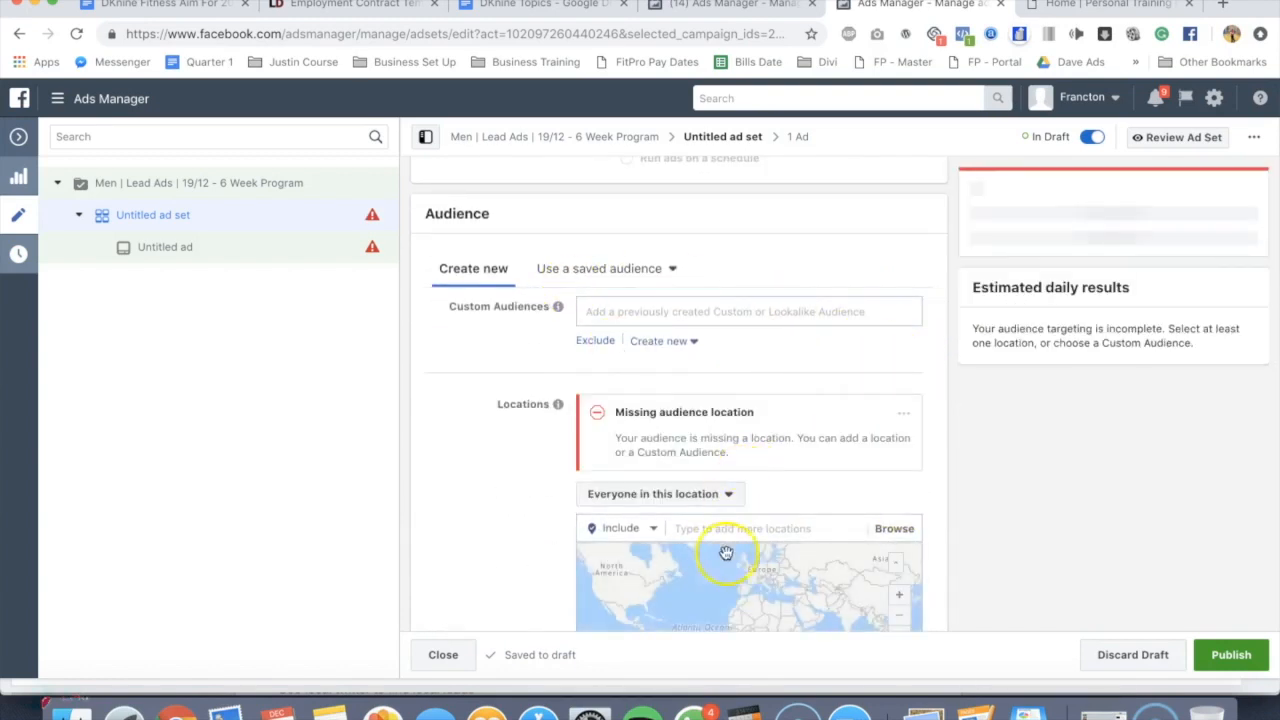
scroll(940, 429, "down", 3)
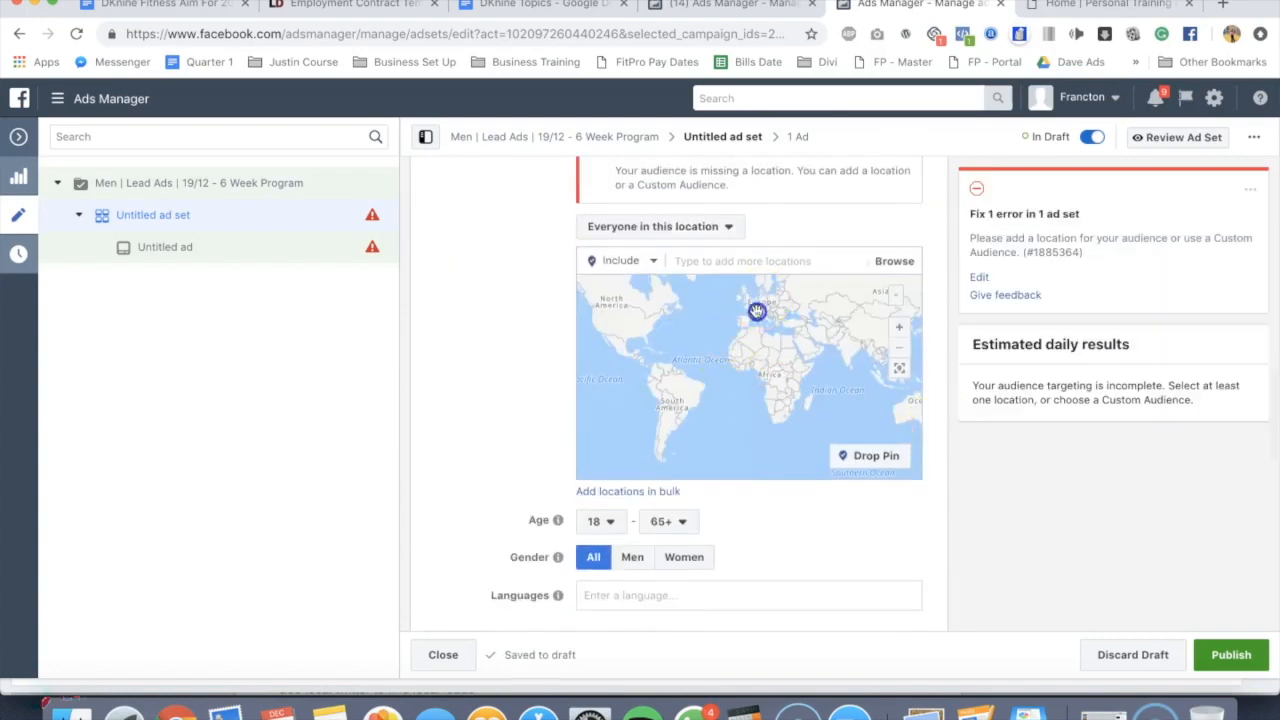
scroll(750, 345, "up", 3)
scroll(736, 352, "up", 4)
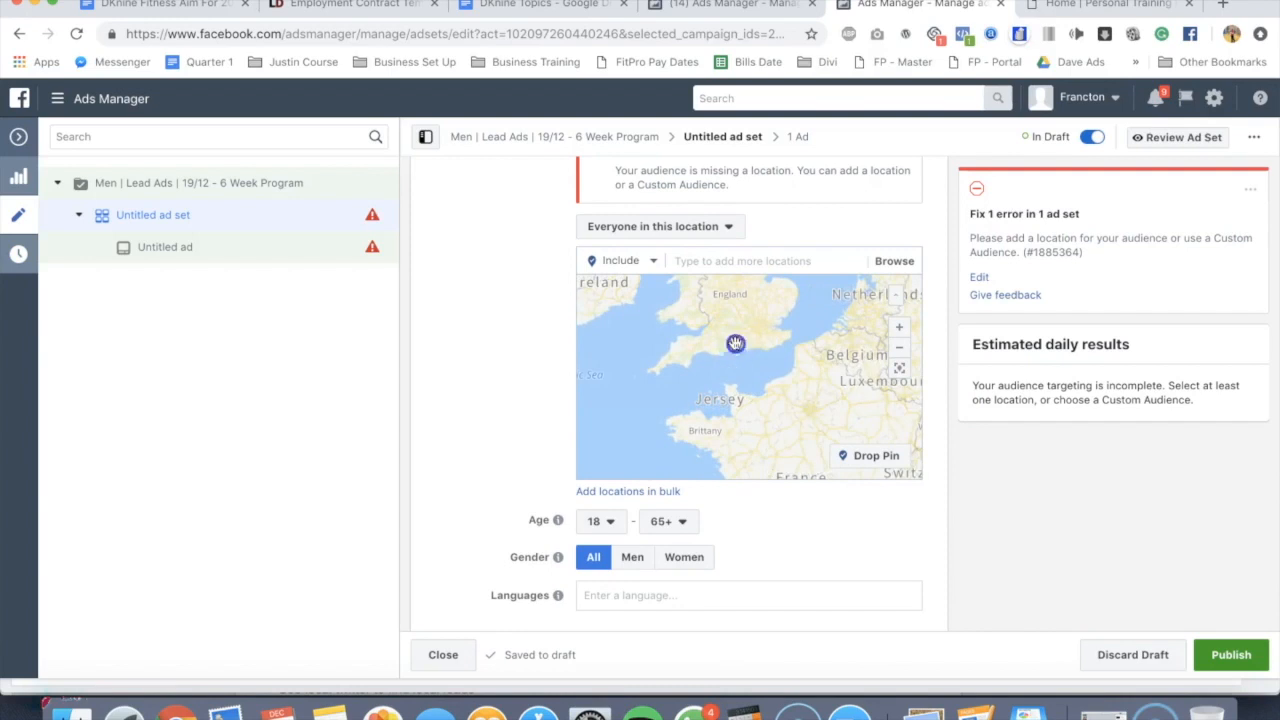
scroll(733, 355, "up", 4)
left_click_drag(720, 360, 780, 440)
left_click_drag(682, 375, 733, 418)
double_click(695, 354)
scroll(697, 371, "up", 3)
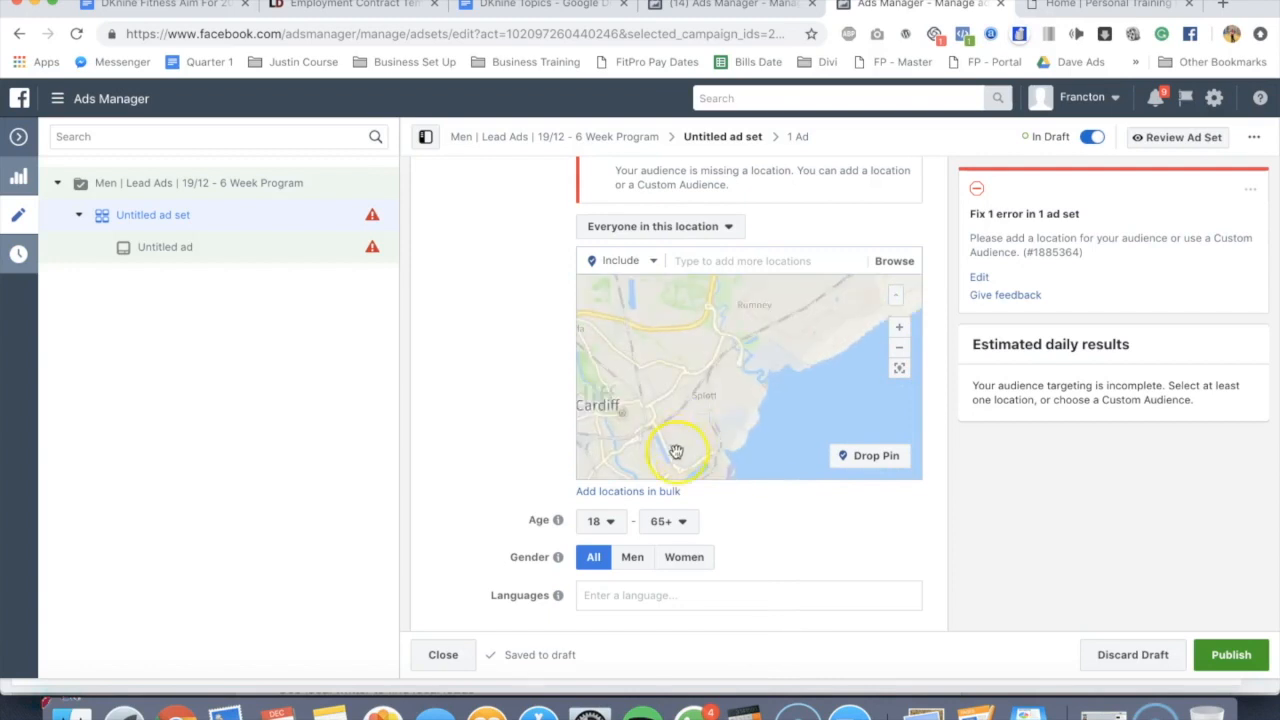
left_click_drag(677, 449, 708, 394)
left_click(871, 460)
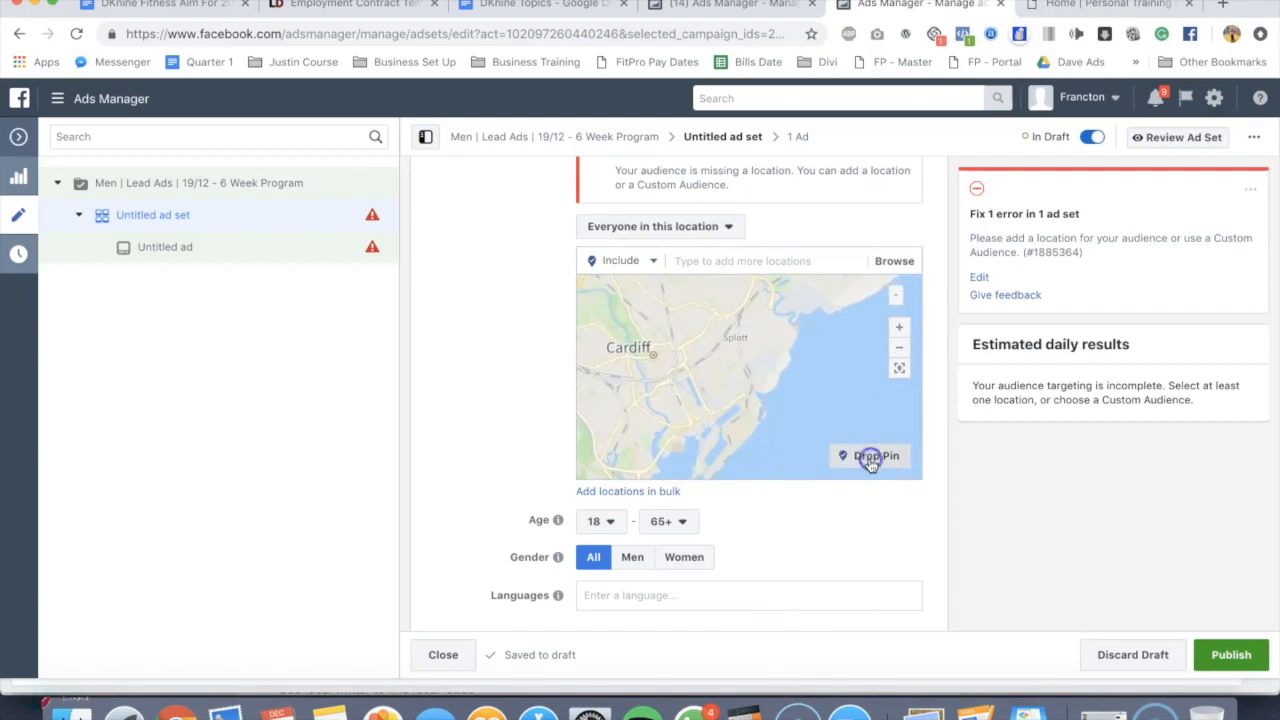
left_click(701, 391)
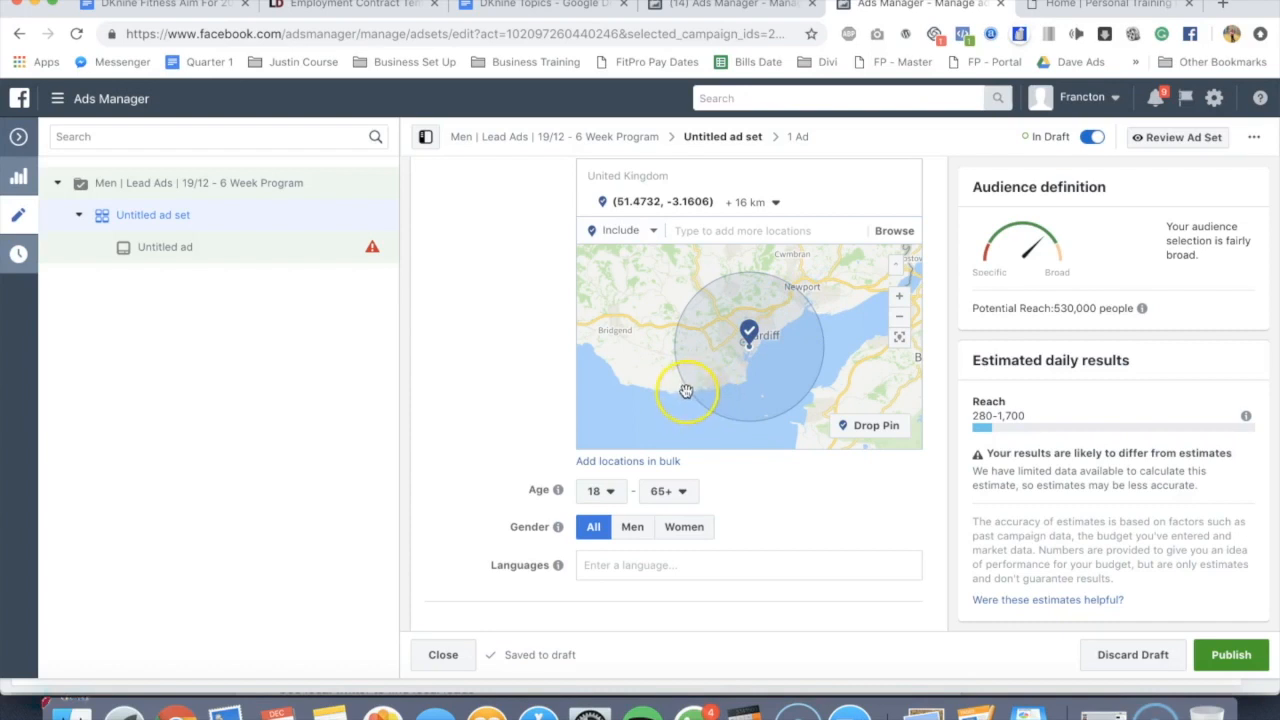
Set the radius around the Cardiff pin to 10 km.
left_click(776, 203)
left_click(827, 230)
key("Return")
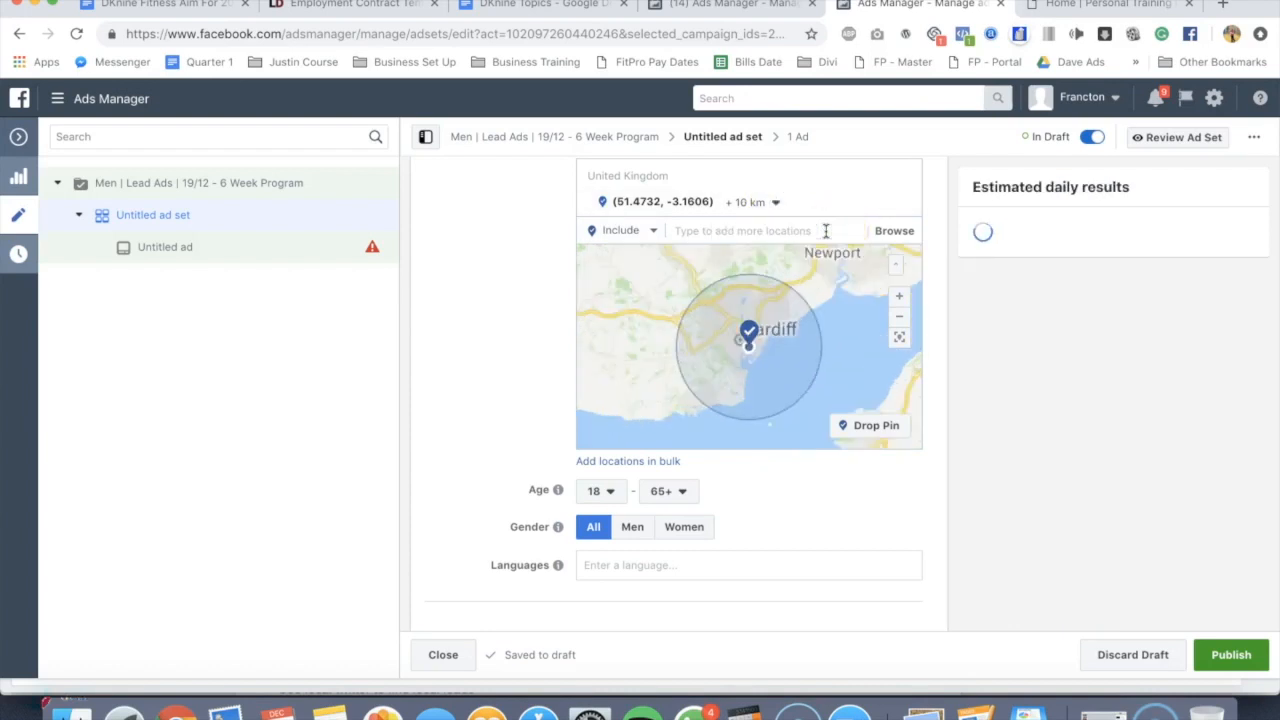
left_click(829, 229)
left_click(762, 328)
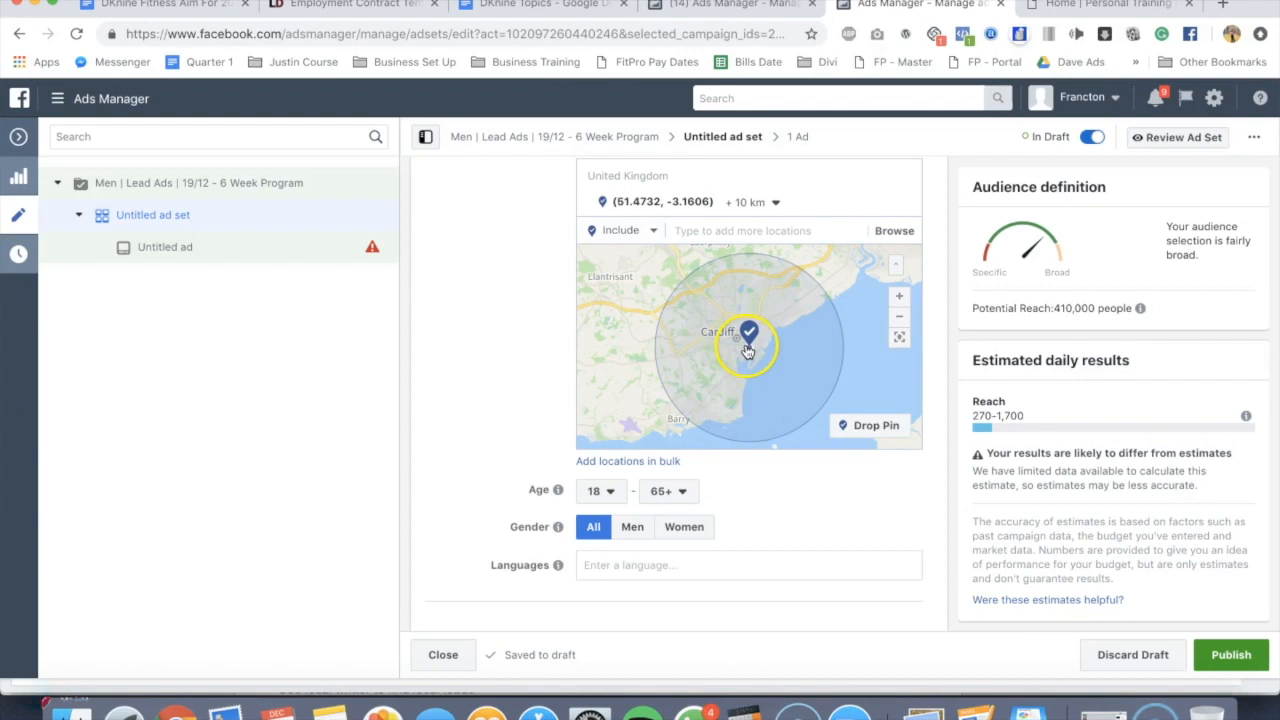
Restrict the audience to men aged 35 to 60.
left_click(630, 530)
left_click(600, 491)
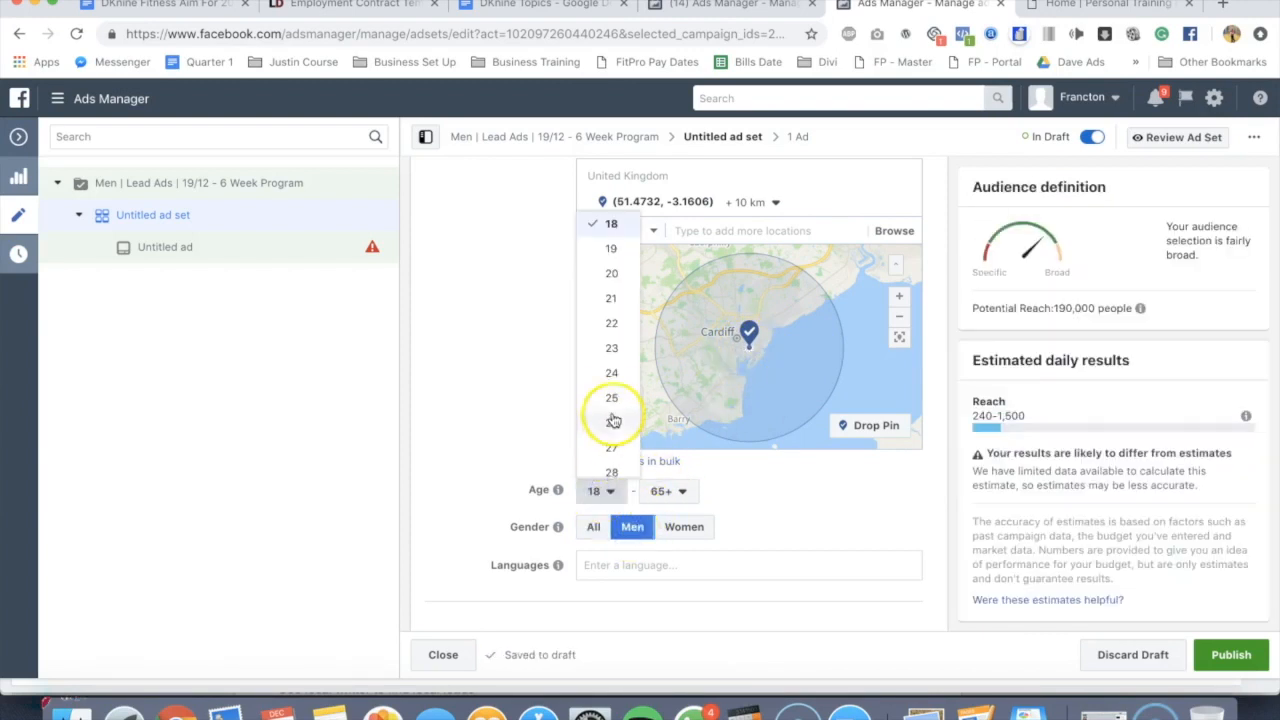
scroll(614, 400, "down", 3)
scroll(614, 400, "down", 2)
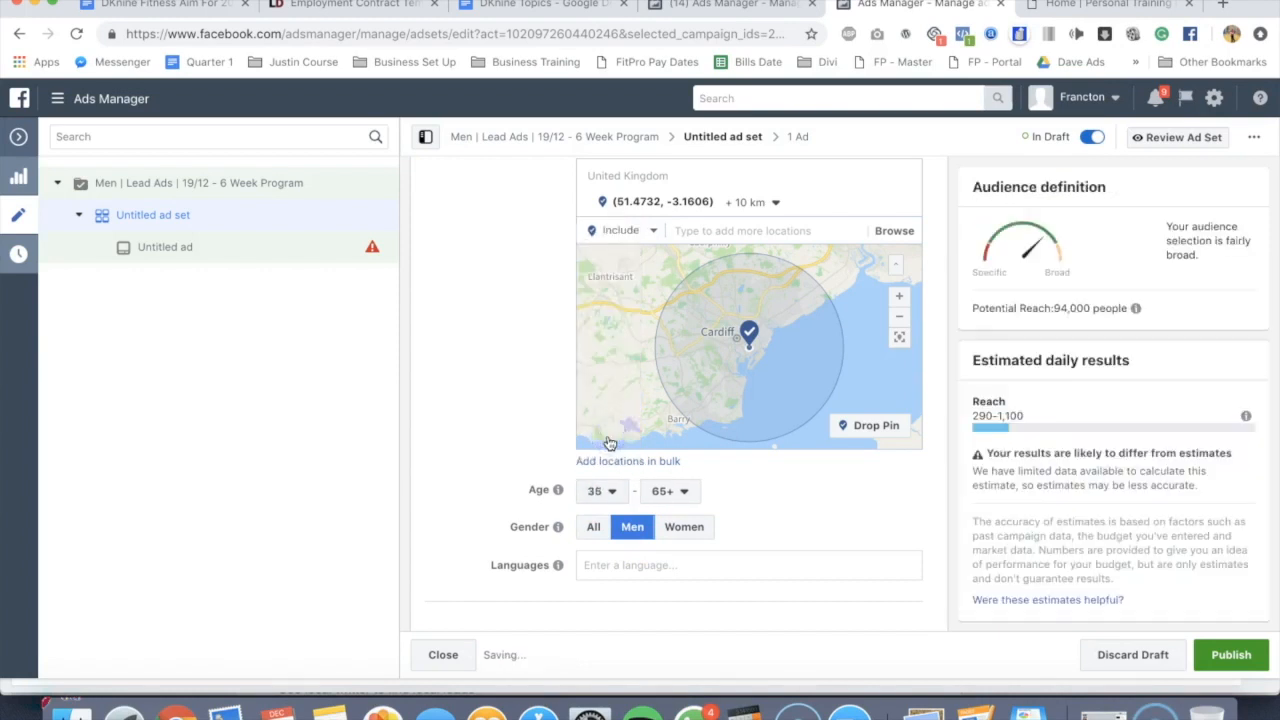
mouse_move(566, 485)
left_click(665, 491)
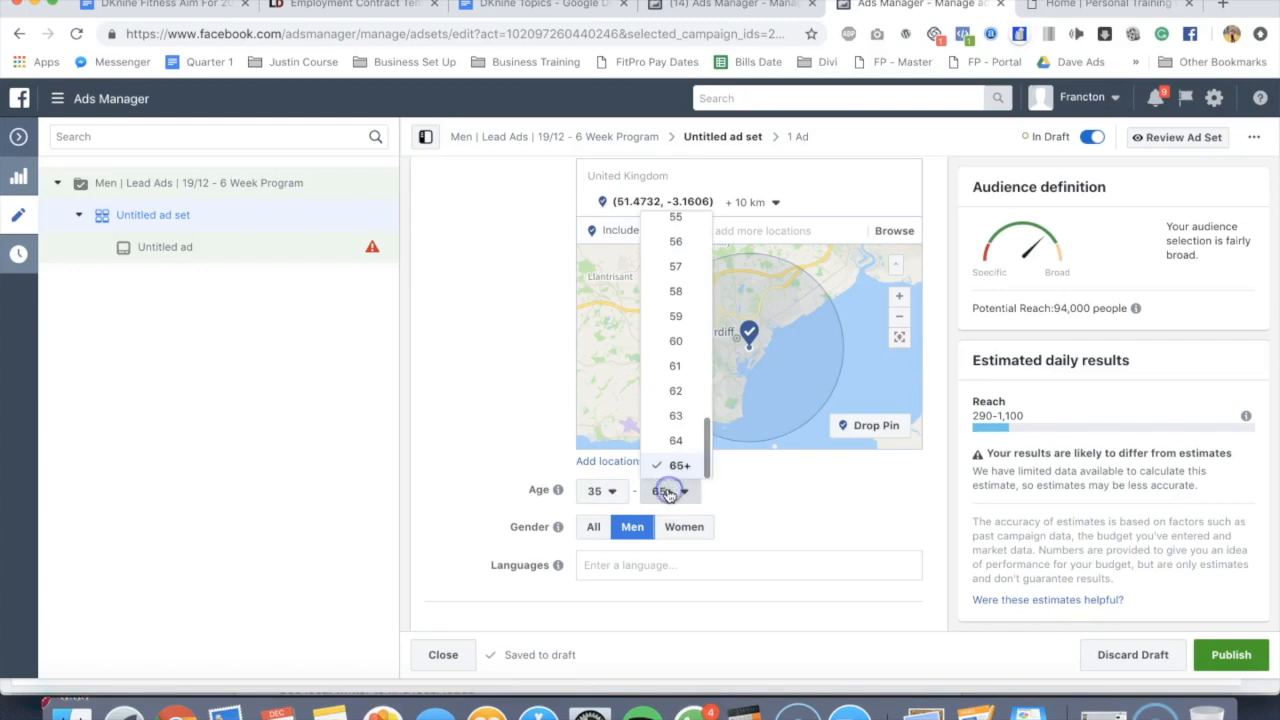
scroll(692, 400, "up", 3)
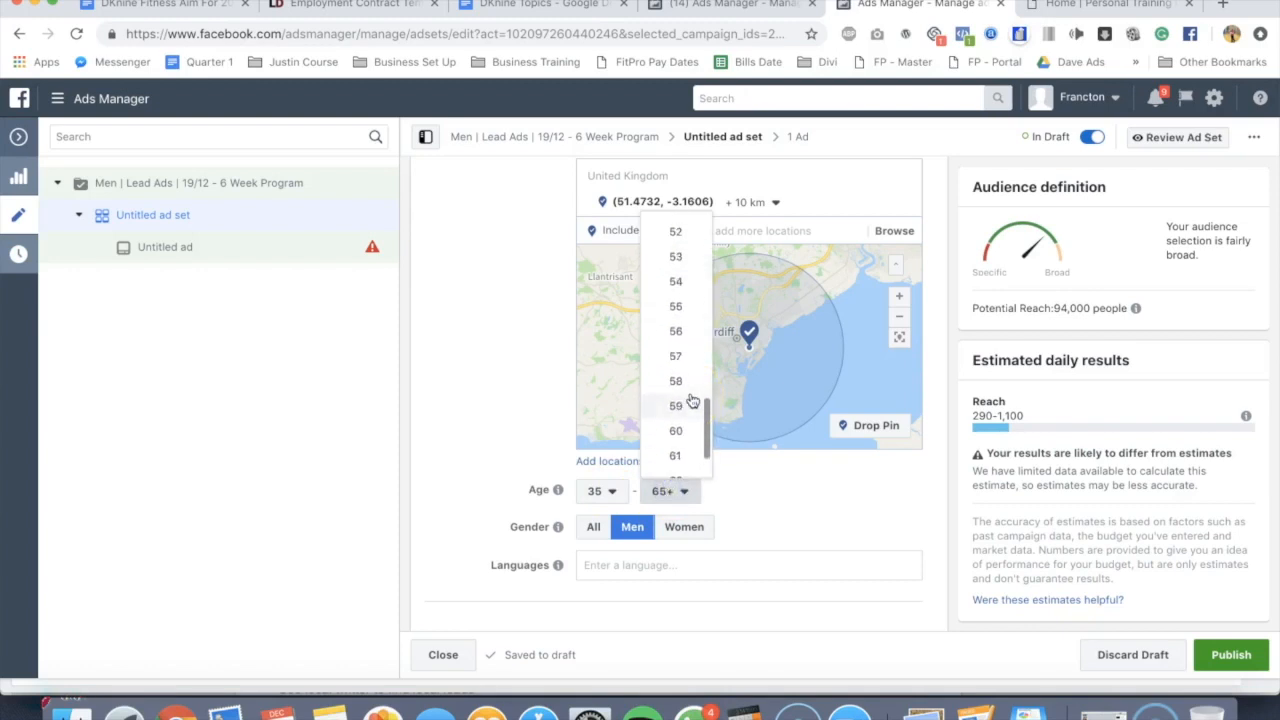
left_click(677, 435)
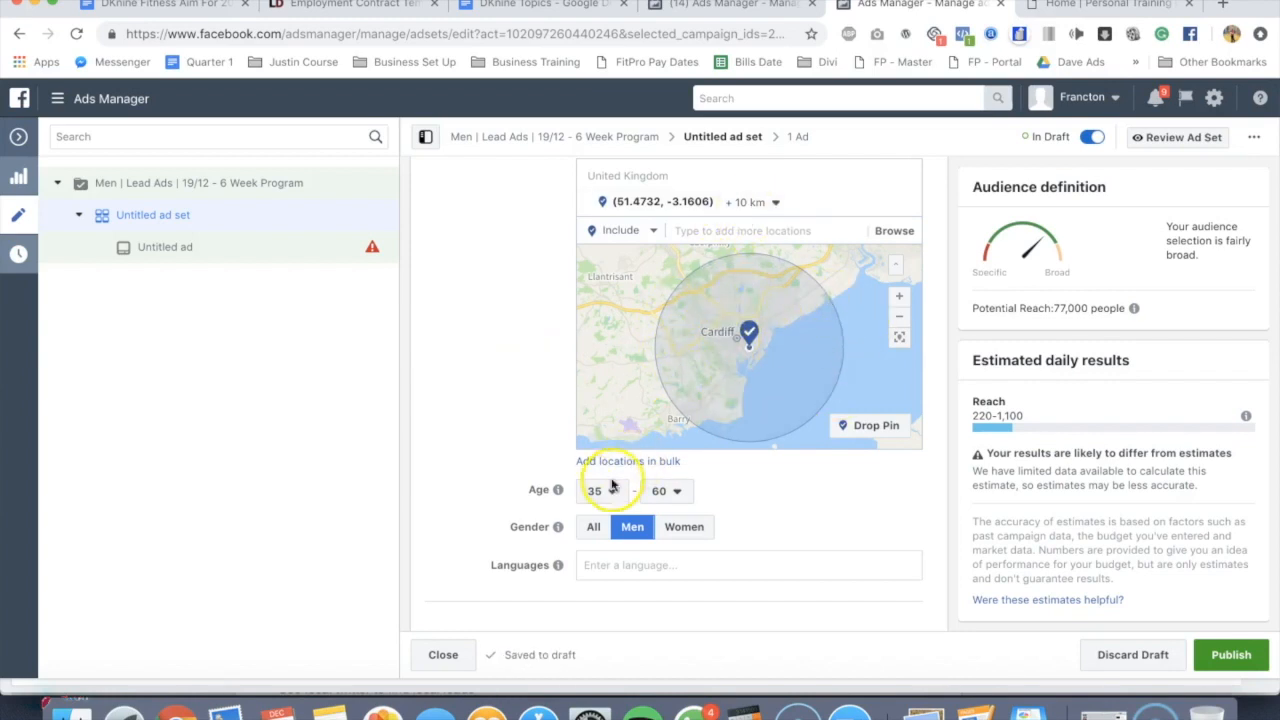
Restrict the audience's language to English (All).
scroll(495, 440, "down", 3)
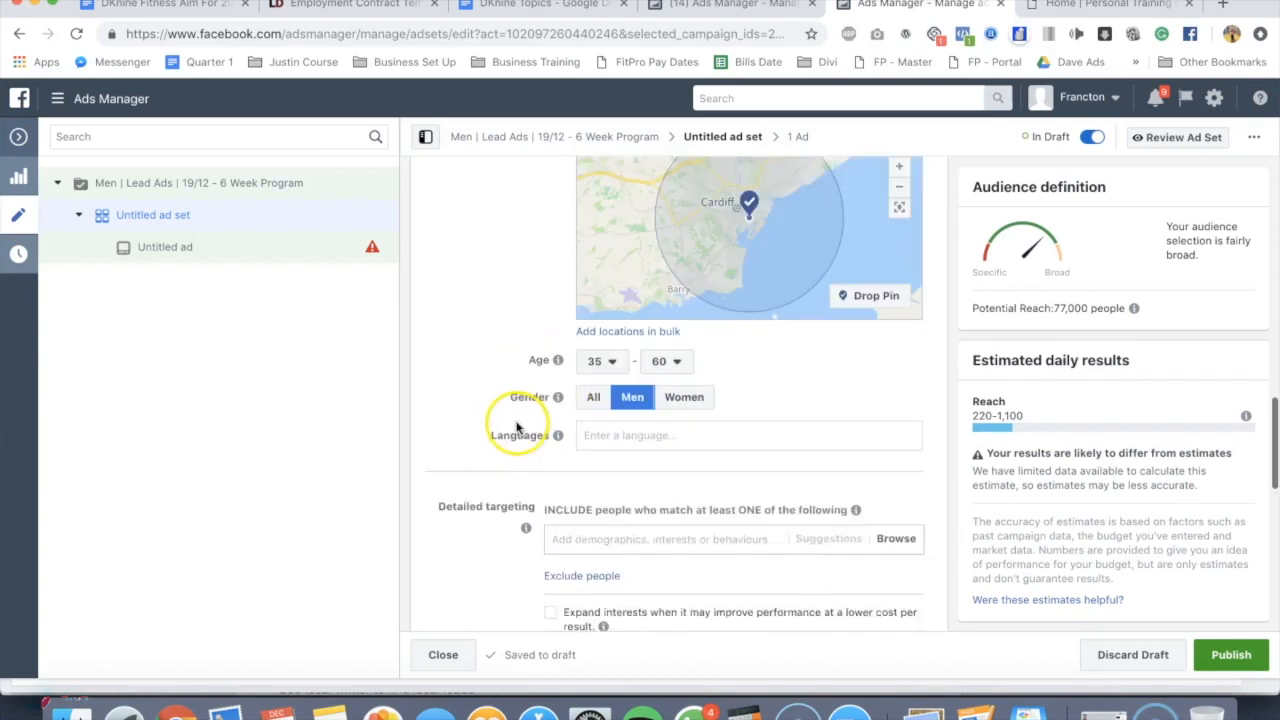
left_click(603, 411)
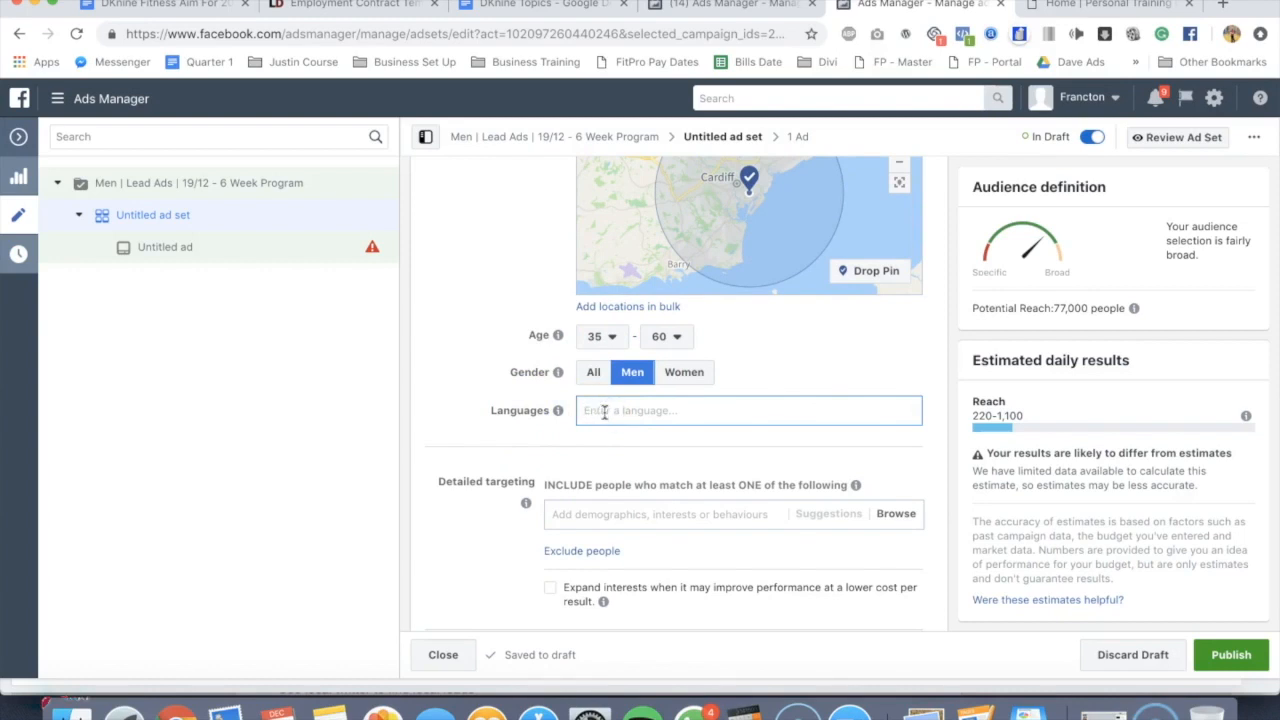
type("english")
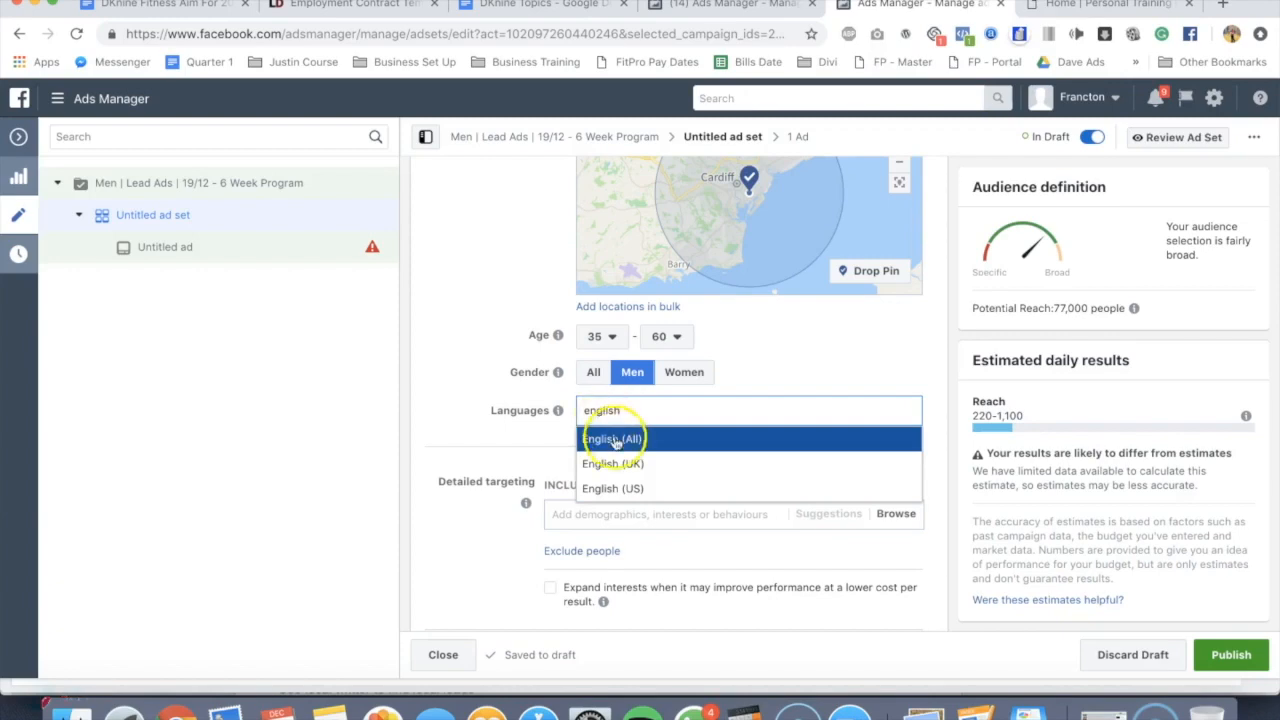
left_click(614, 441)
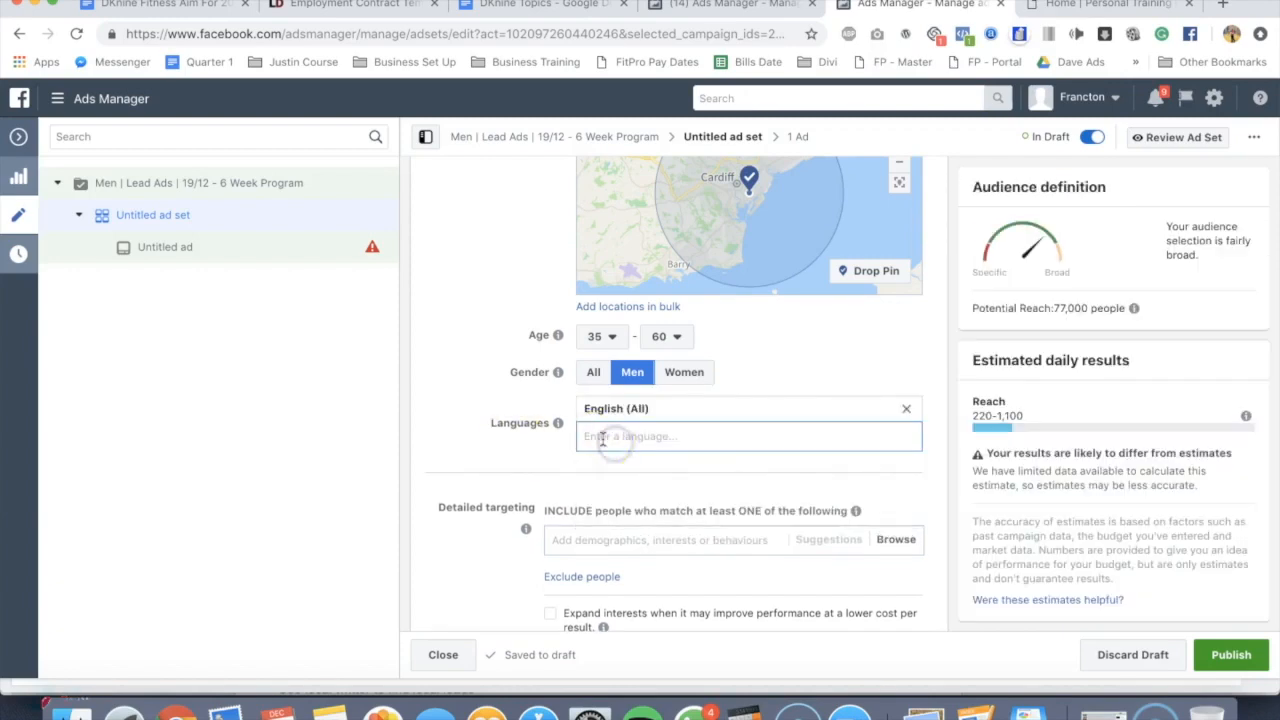
Switch the ad set from automatic to edited placements and limit the device types to mobile only.
scroll(470, 415, "down", 5)
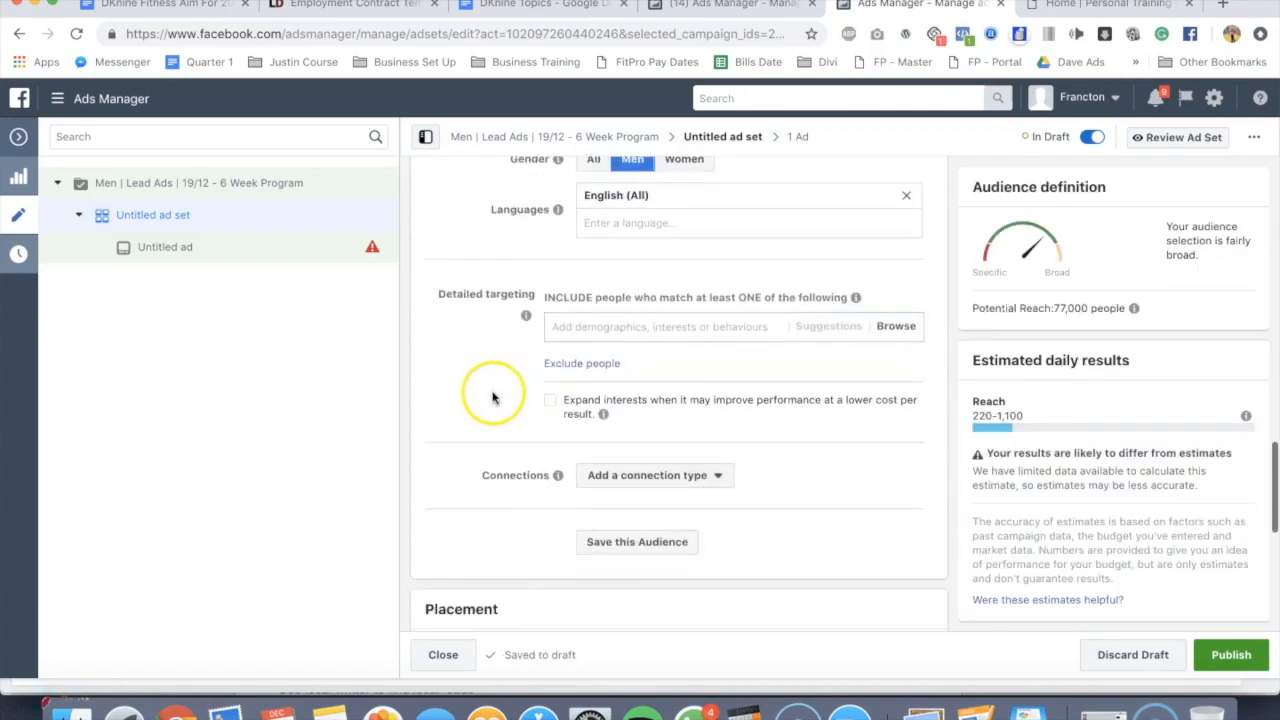
scroll(495, 405, "down", 1)
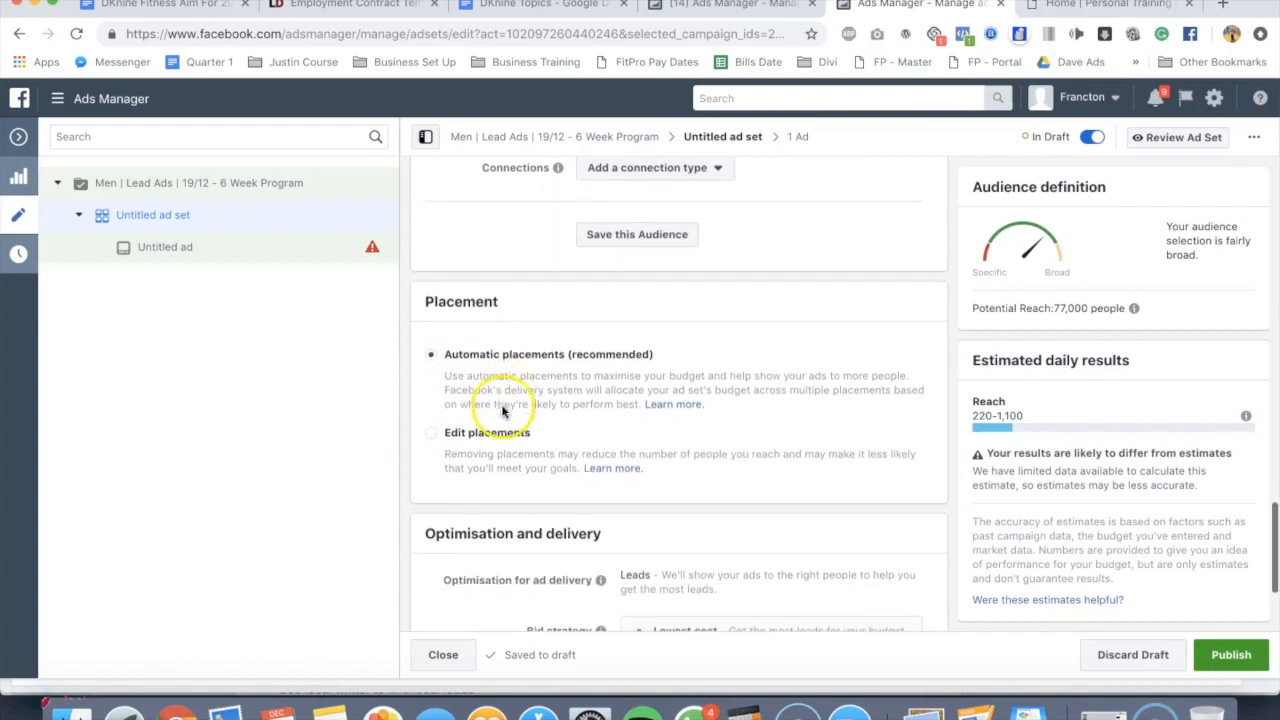
left_click(435, 434)
scroll(438, 445, "down", 2)
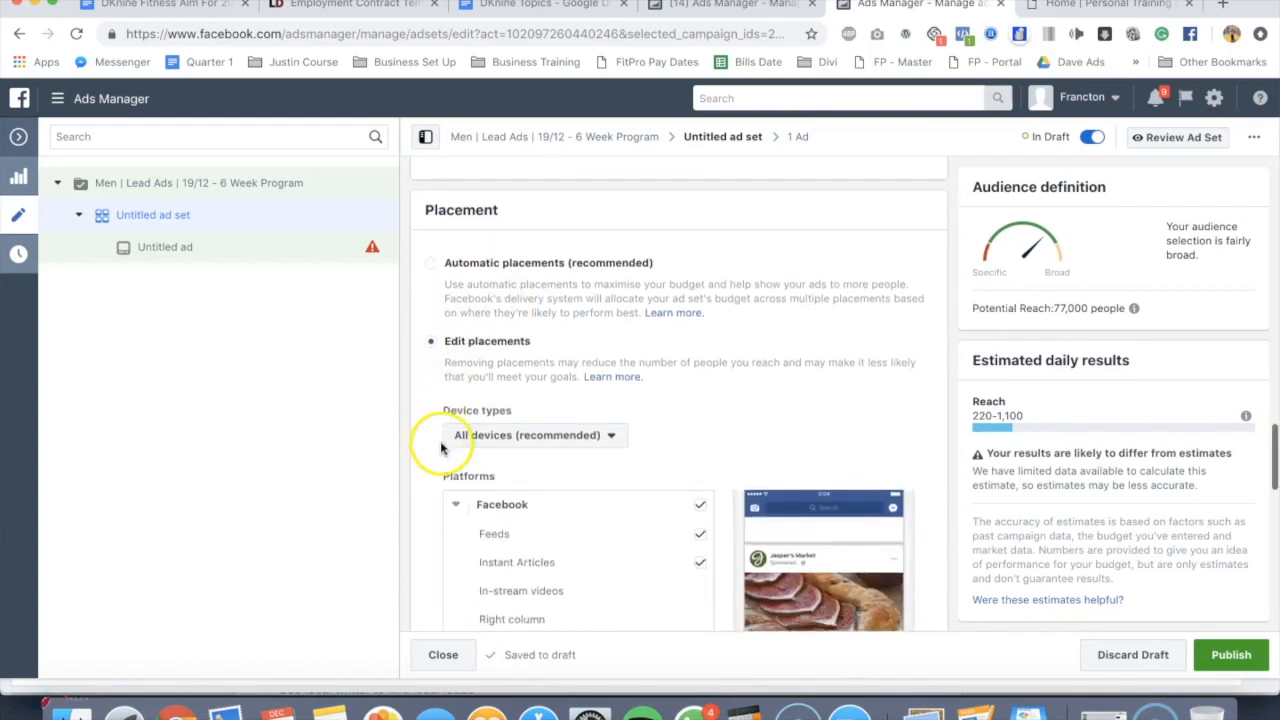
scroll(441, 449, "down", 1)
left_click(521, 403)
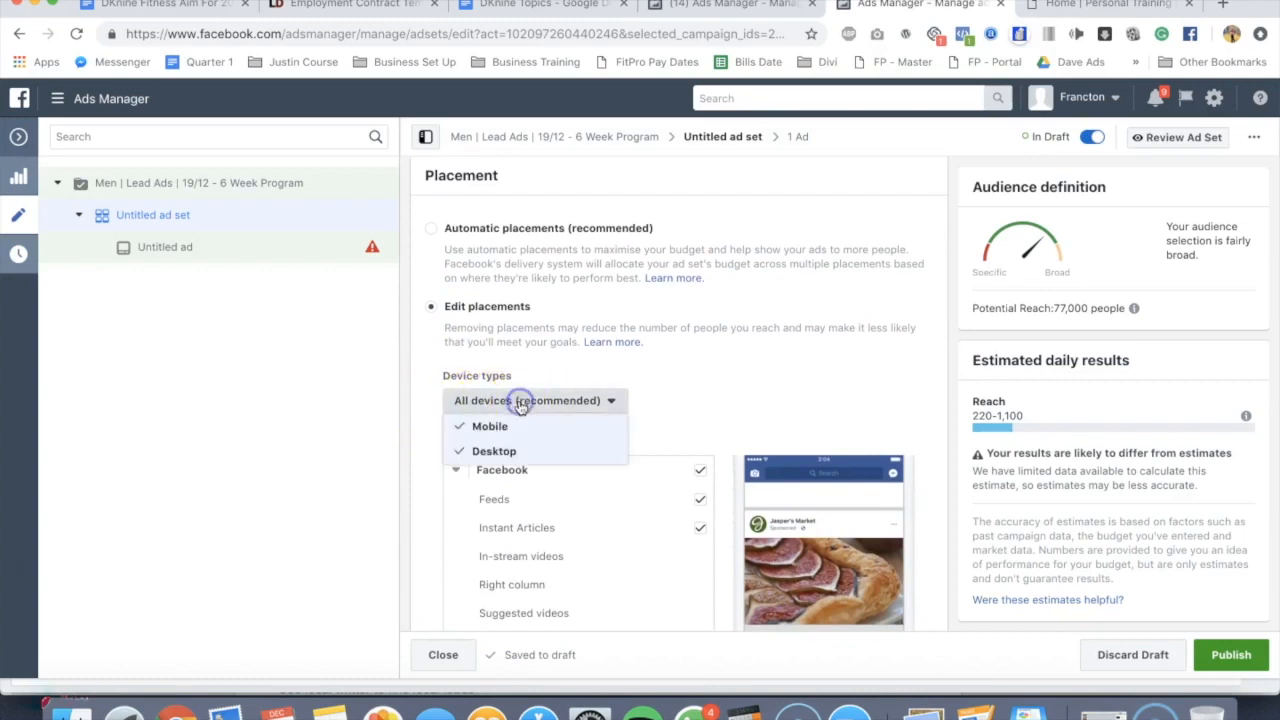
left_click(485, 456)
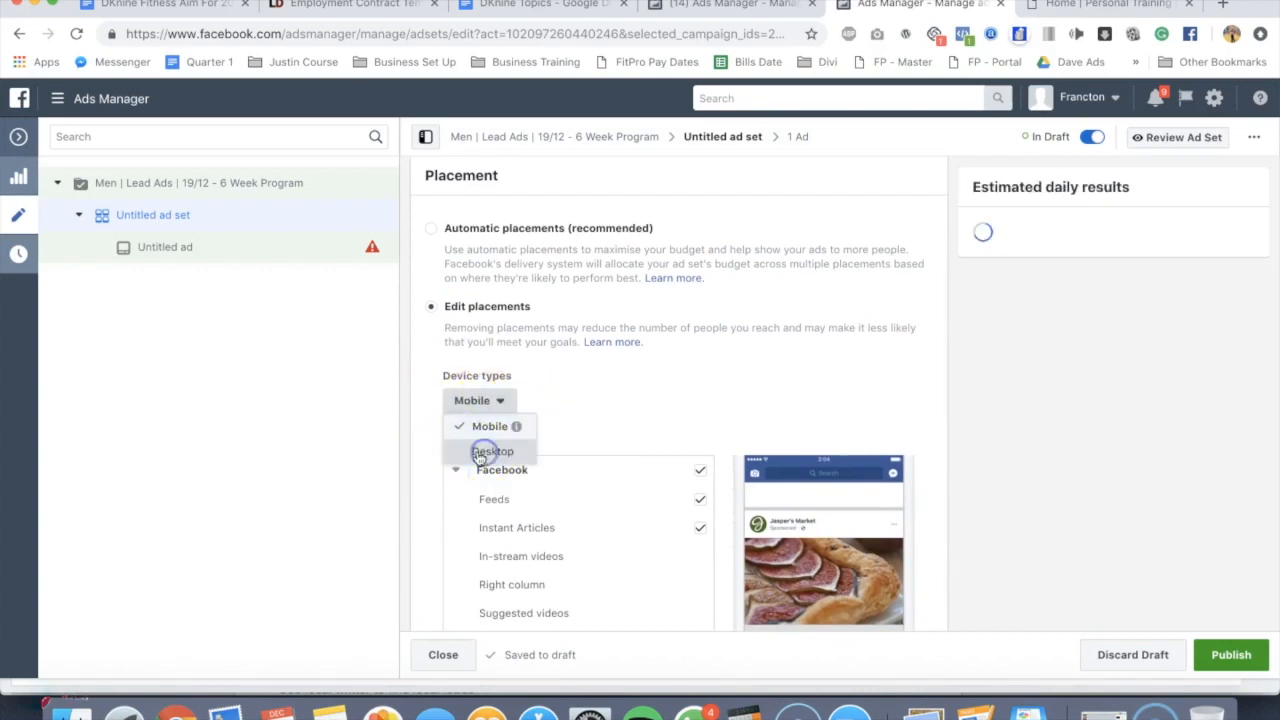
left_click(432, 380)
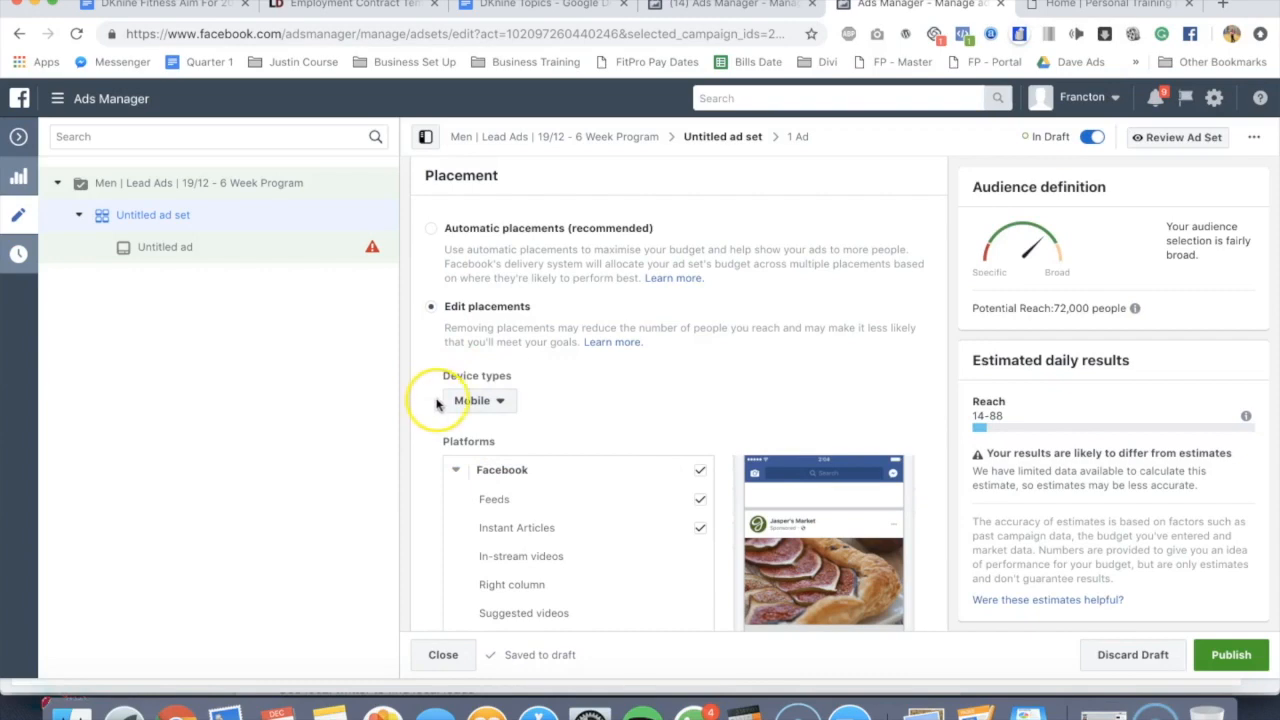
Exclude Facebook Instant Articles, Marketplace and Stories plus all Instagram placements, keeping only Facebook Feeds.
scroll(437, 401, "down", 5)
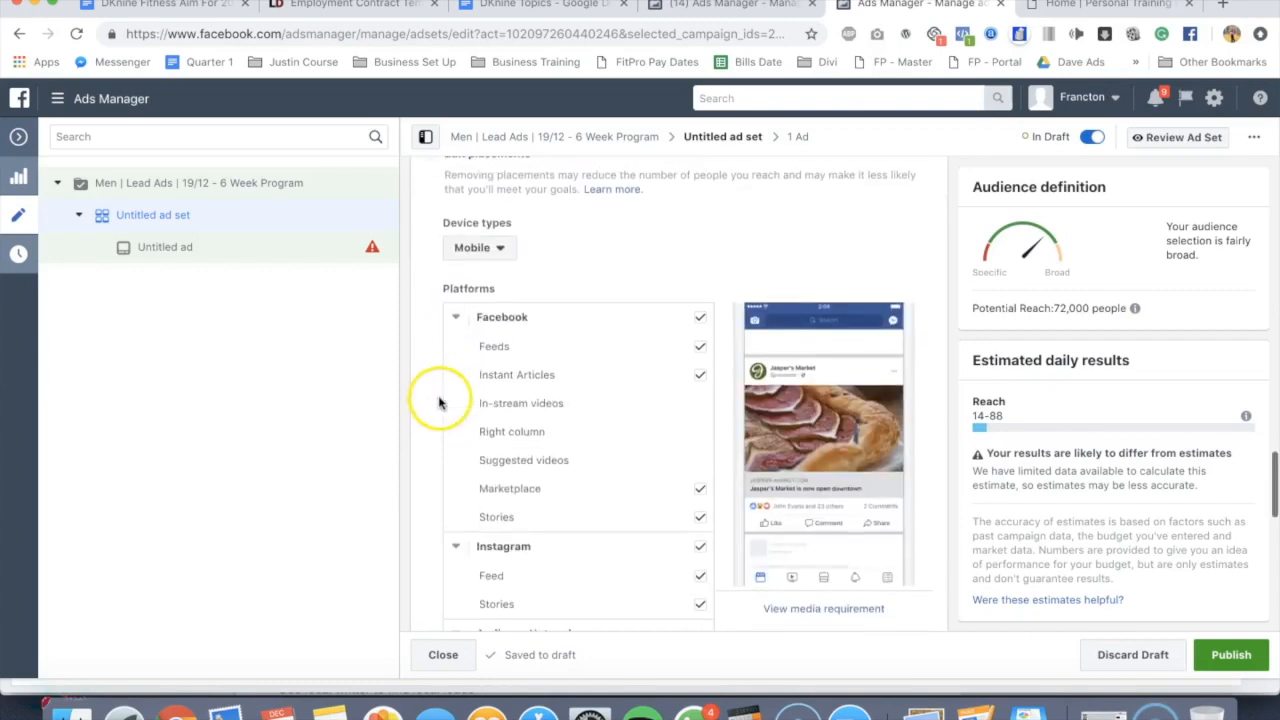
left_click(700, 371)
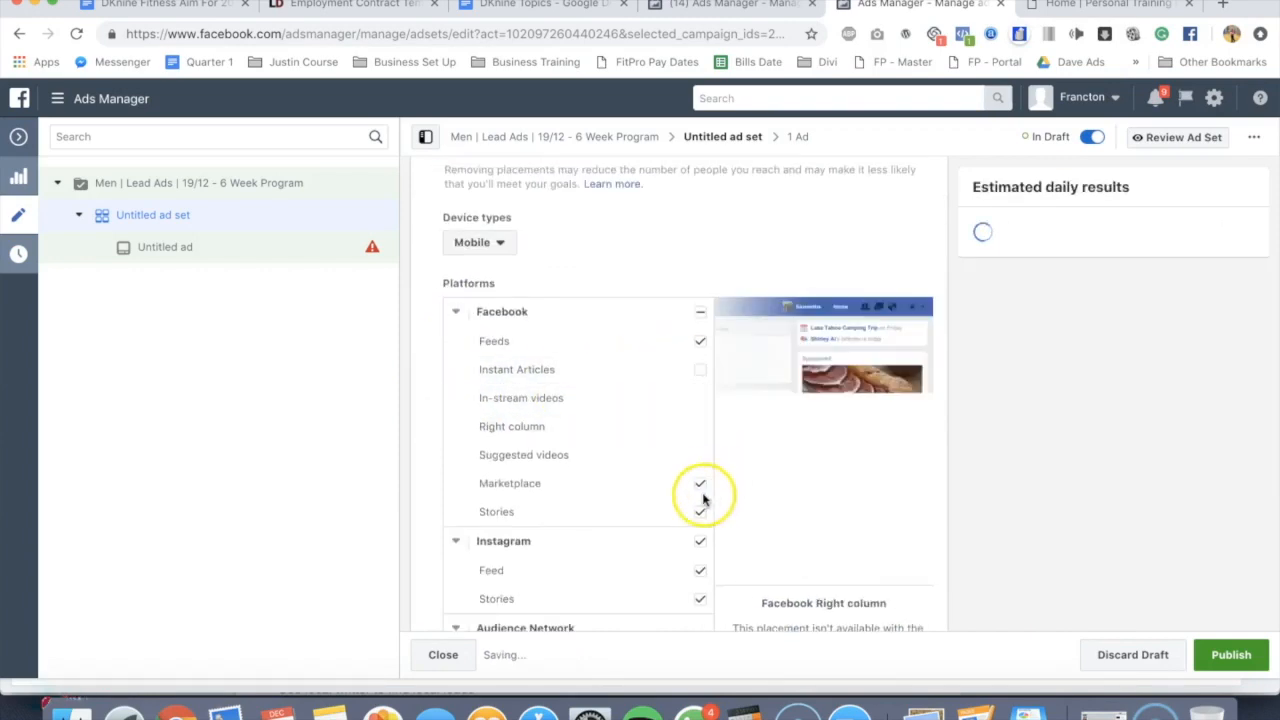
left_click(701, 485)
left_click(701, 541)
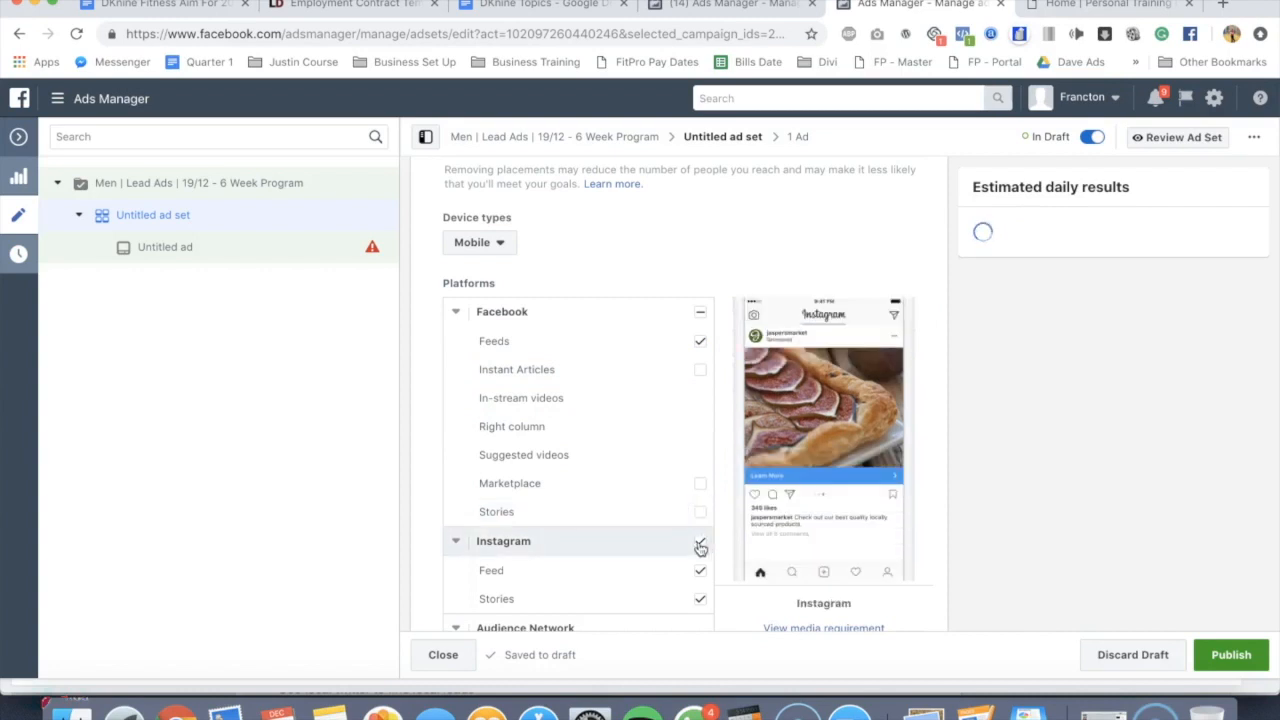
scroll(470, 480, "down", 7)
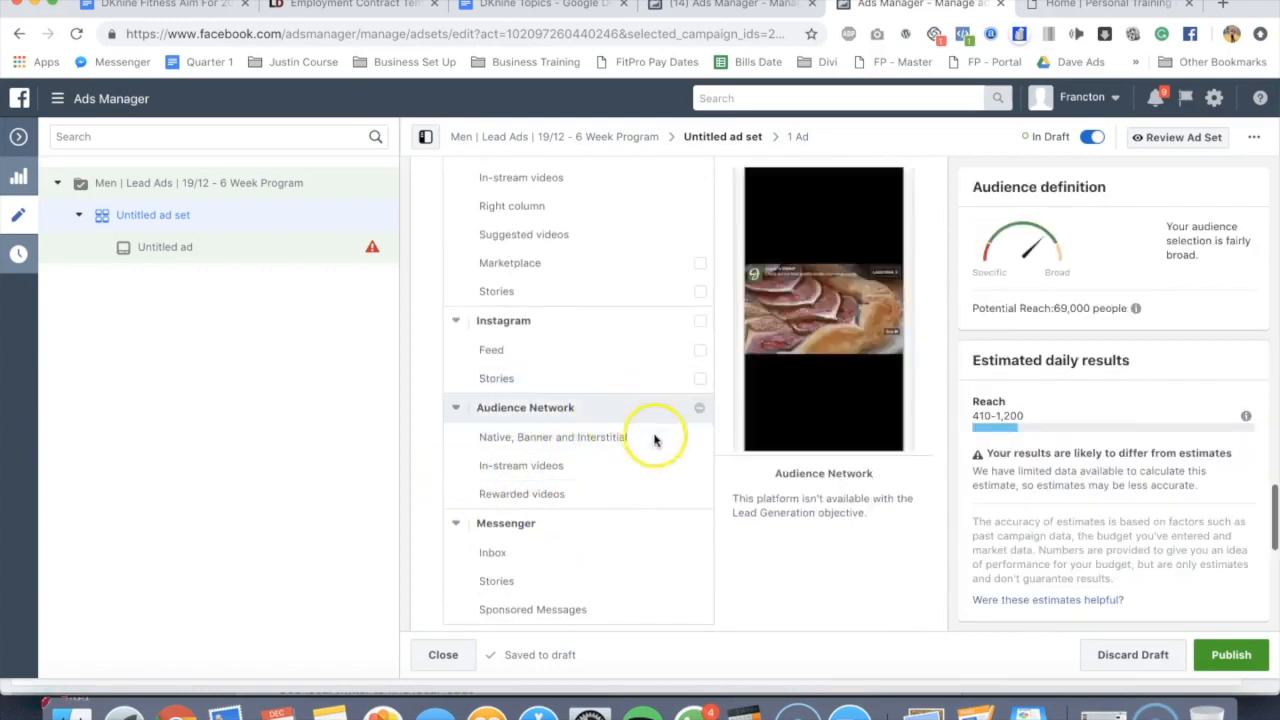
scroll(660, 445, "down", 4)
scroll(666, 451, "up", 8)
scroll(667, 454, "up", 1)
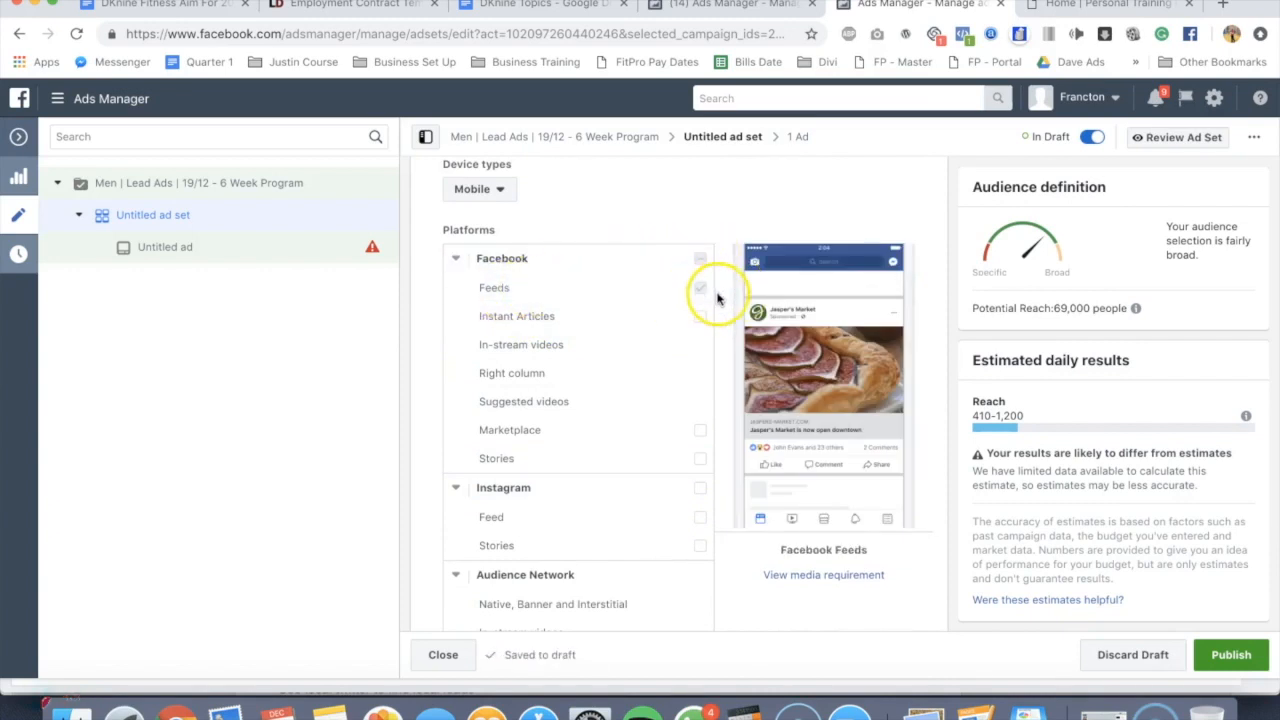
Review the audience definition's potential reach and the estimated daily reach against the ad set's audience and budget settings.
scroll(714, 290, "up", 10)
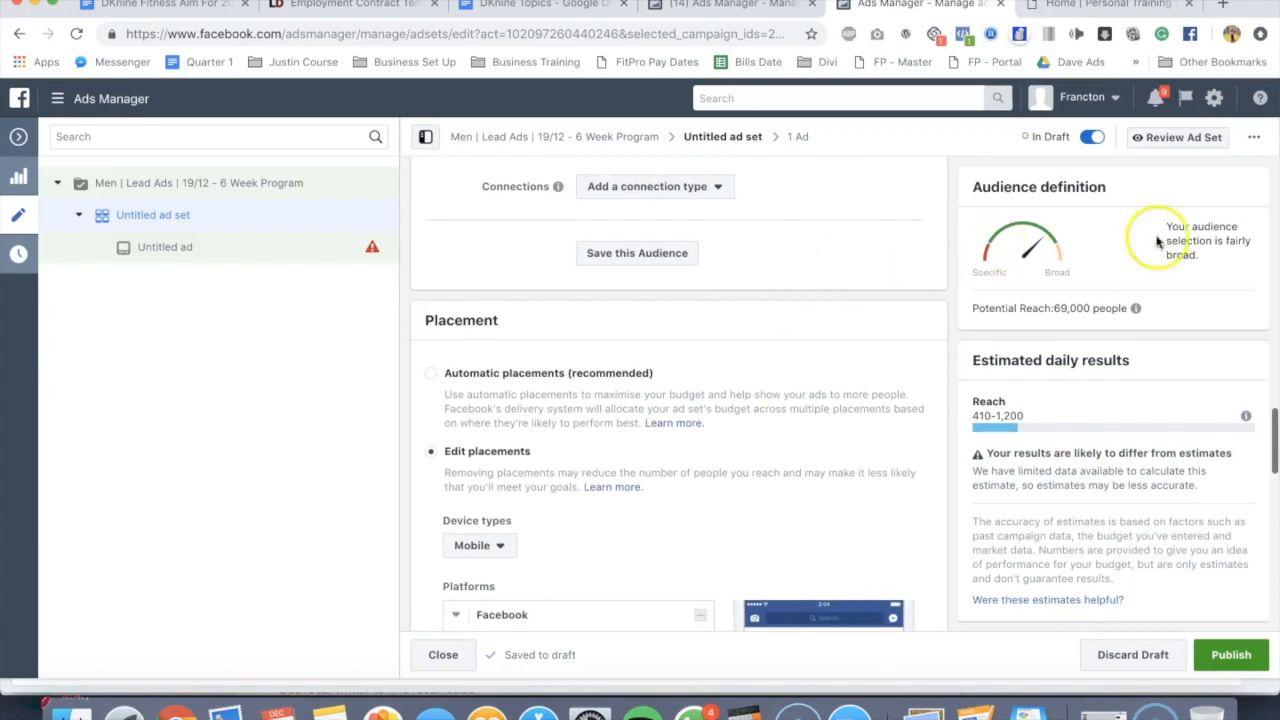
scroll(932, 268, "up", 15)
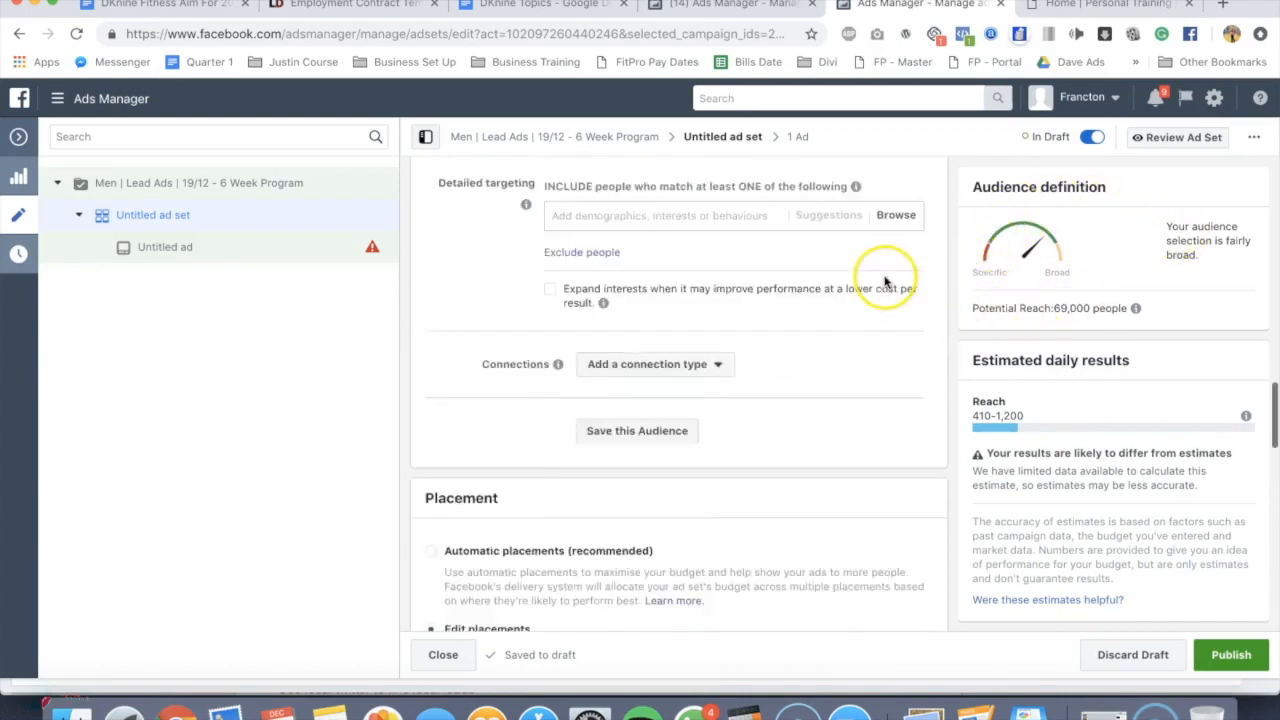
scroll(930, 253, "up", 5)
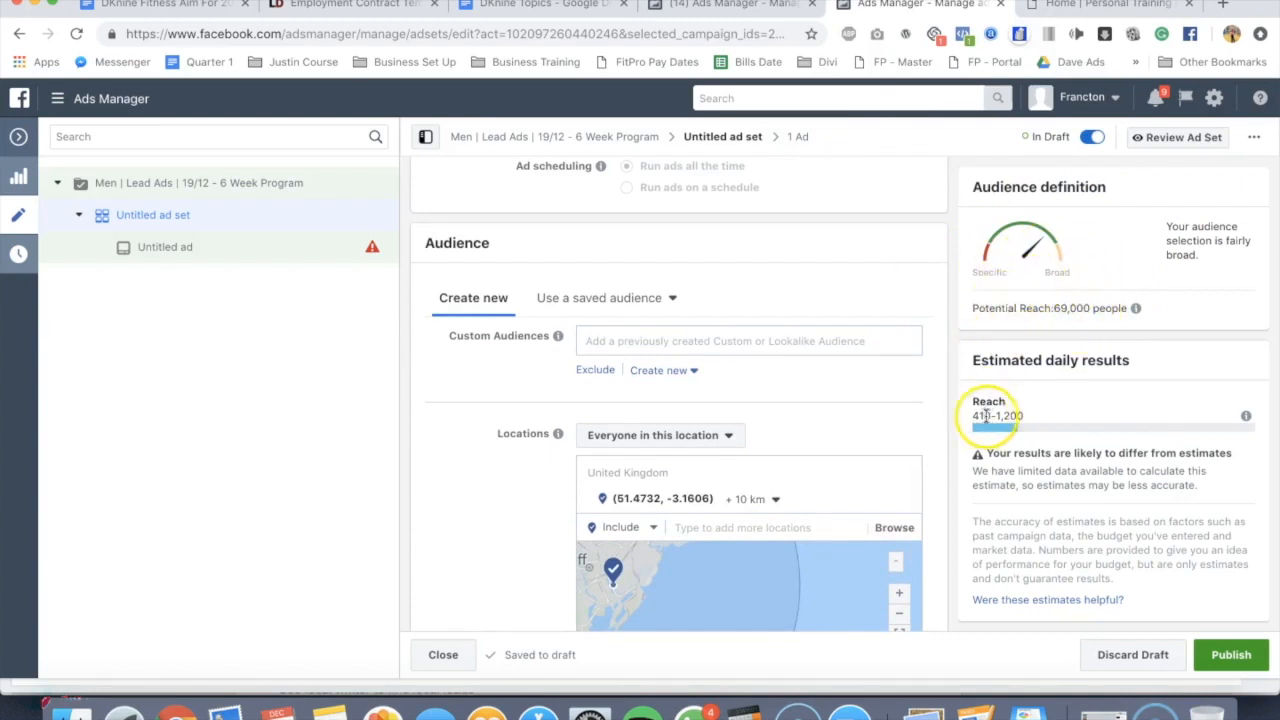
left_click_drag(973, 416, 995, 416)
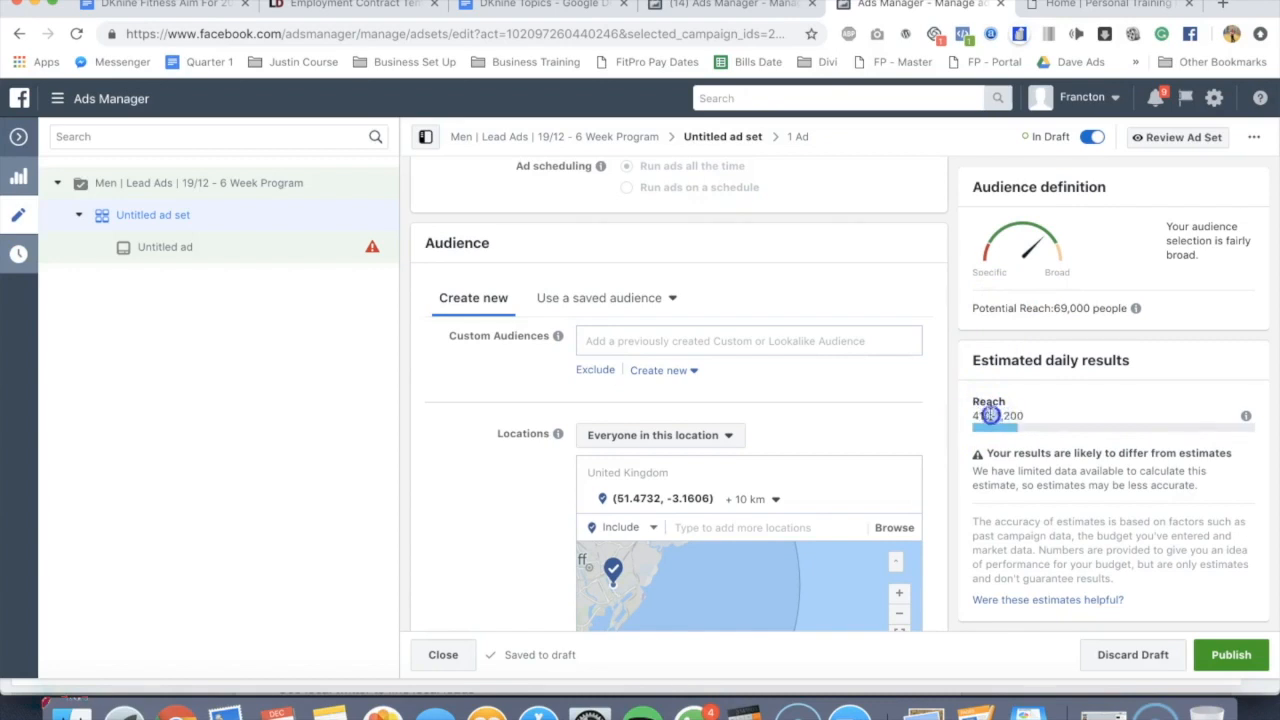
left_click_drag(1002, 416, 1004, 416)
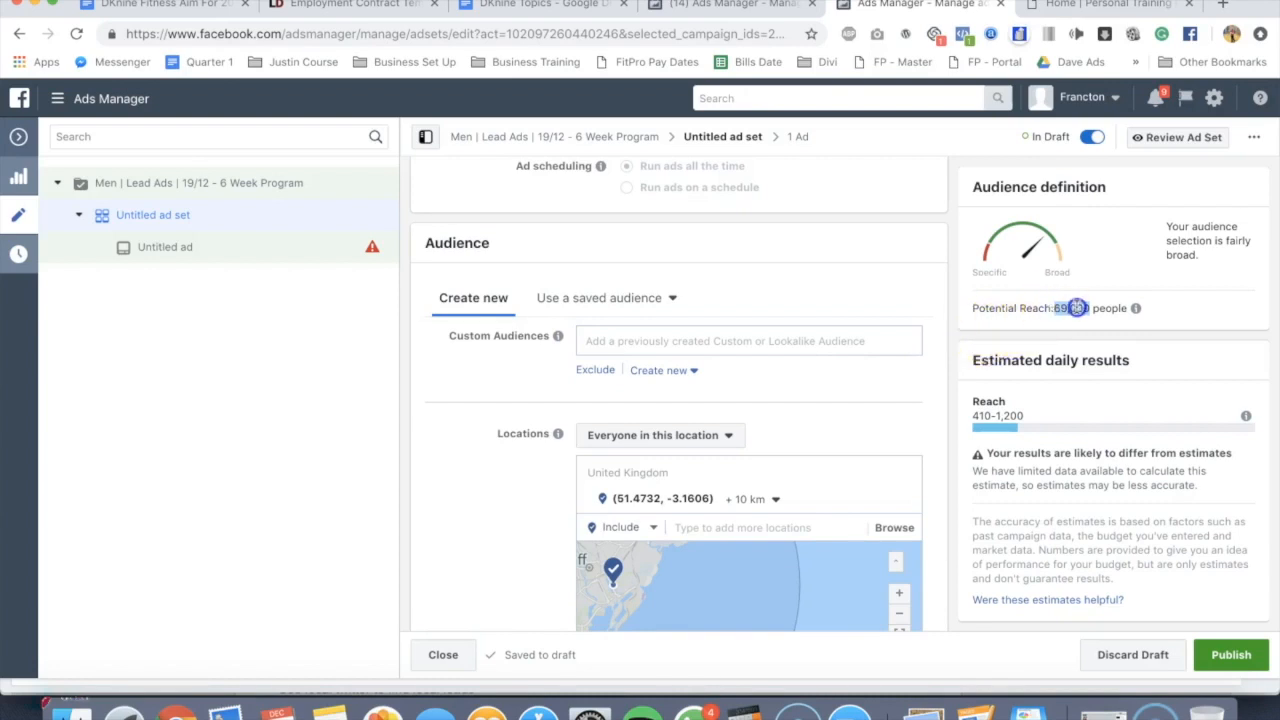
scroll(950, 322, "down", 8)
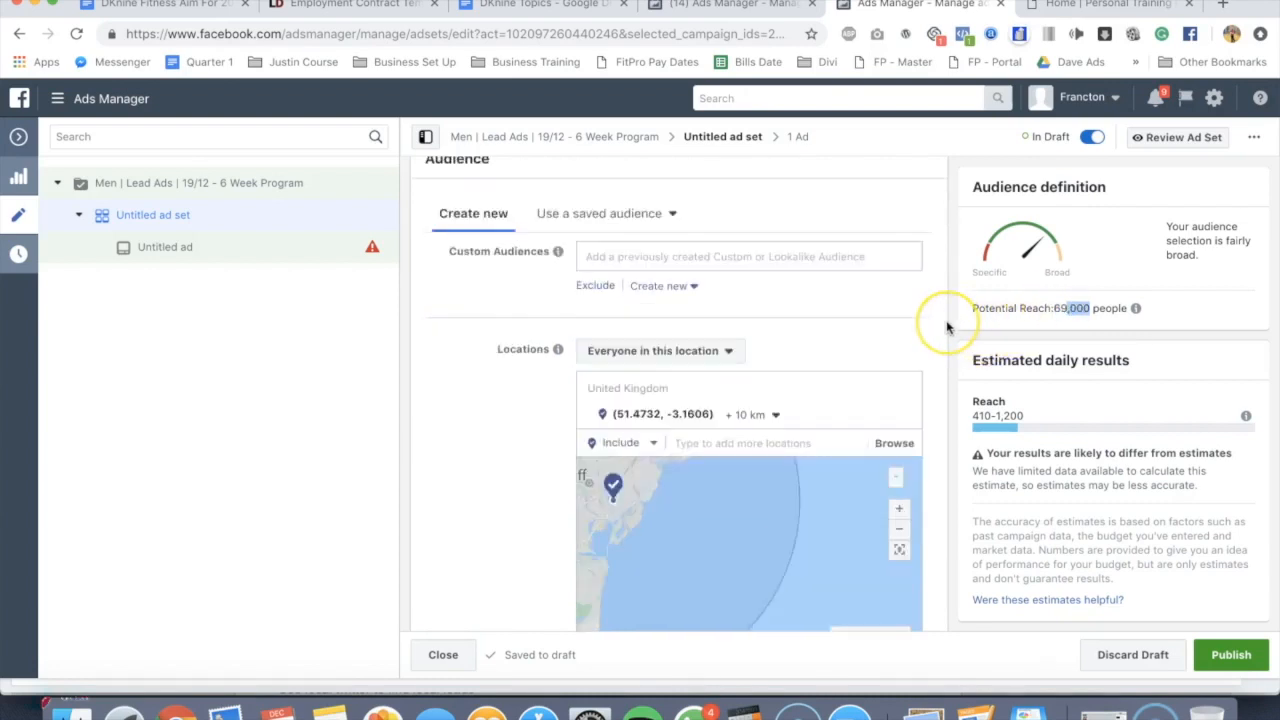
scroll(948, 328, "up", 5)
scroll(948, 328, "up", 10)
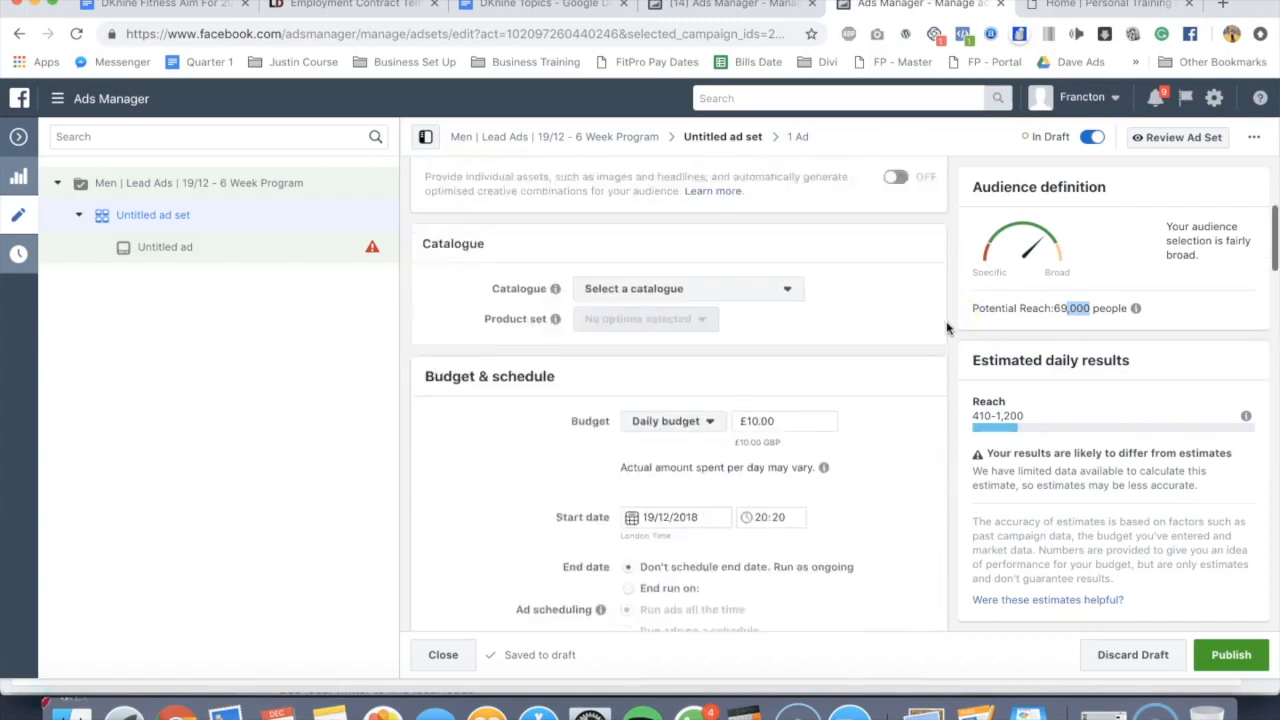
Open the untitled ad and remove the existing image from its creative.
left_click(160, 251)
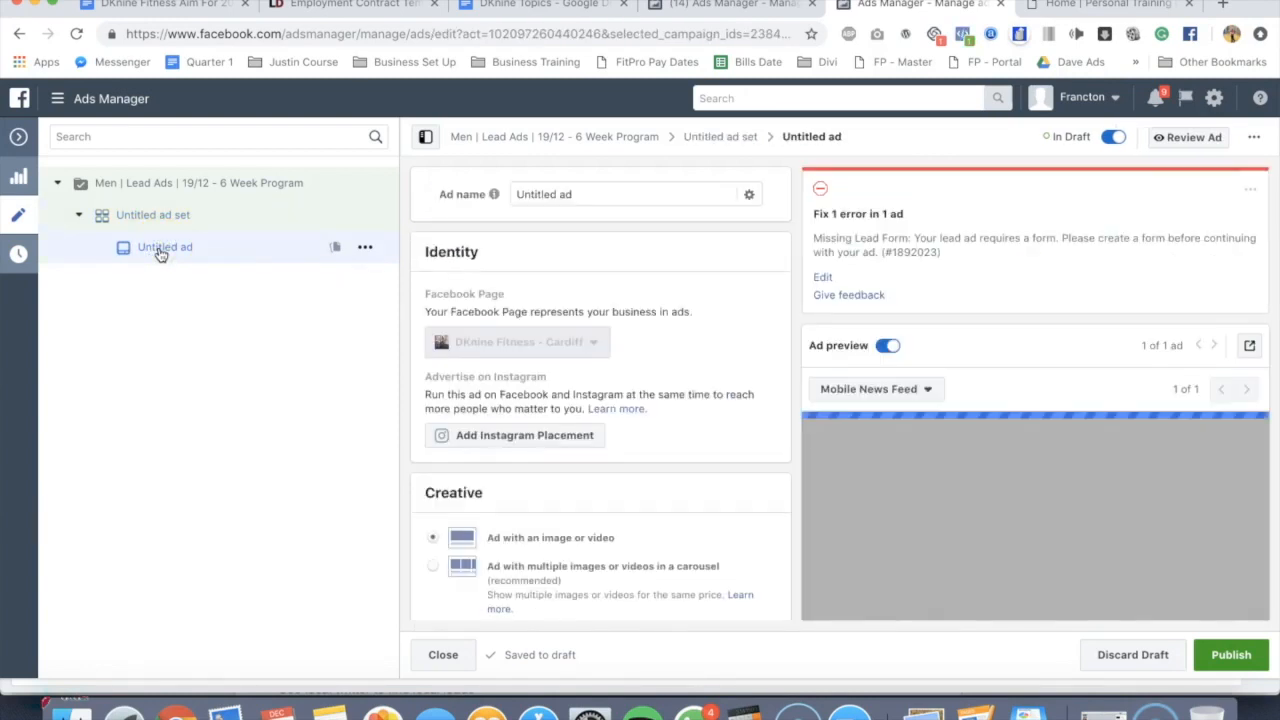
left_click(570, 346)
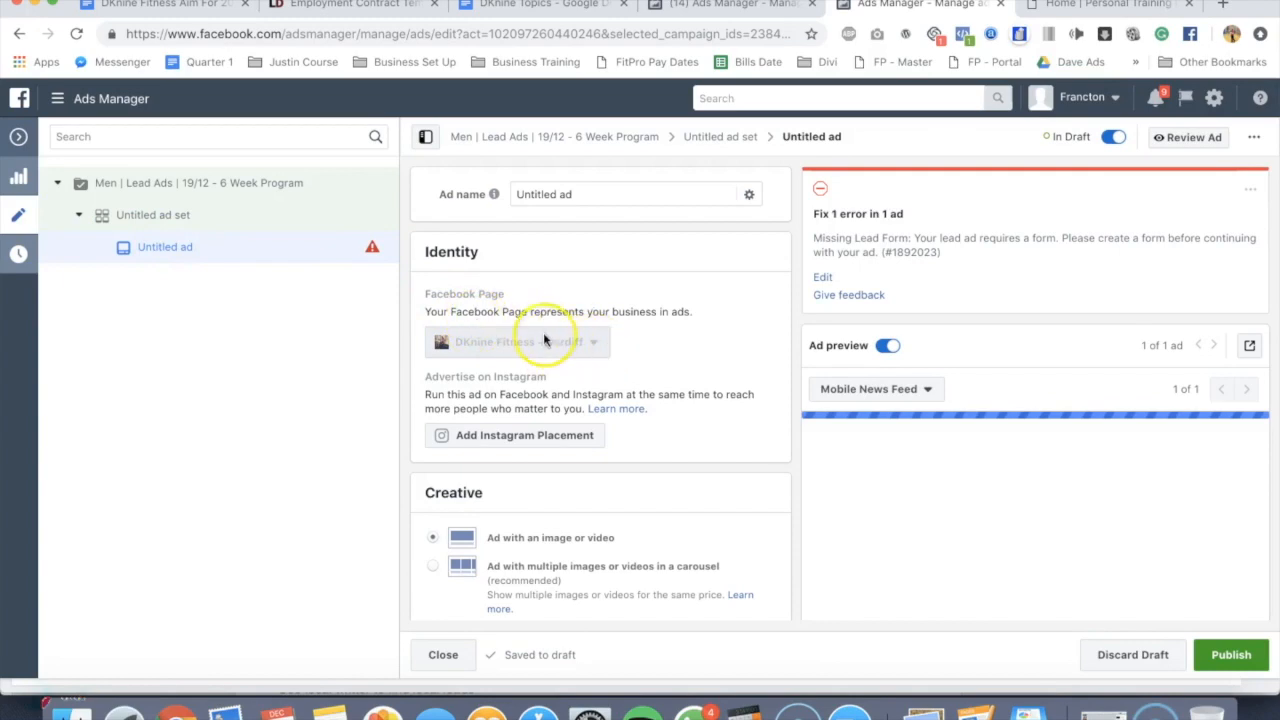
scroll(737, 337, "down", 3)
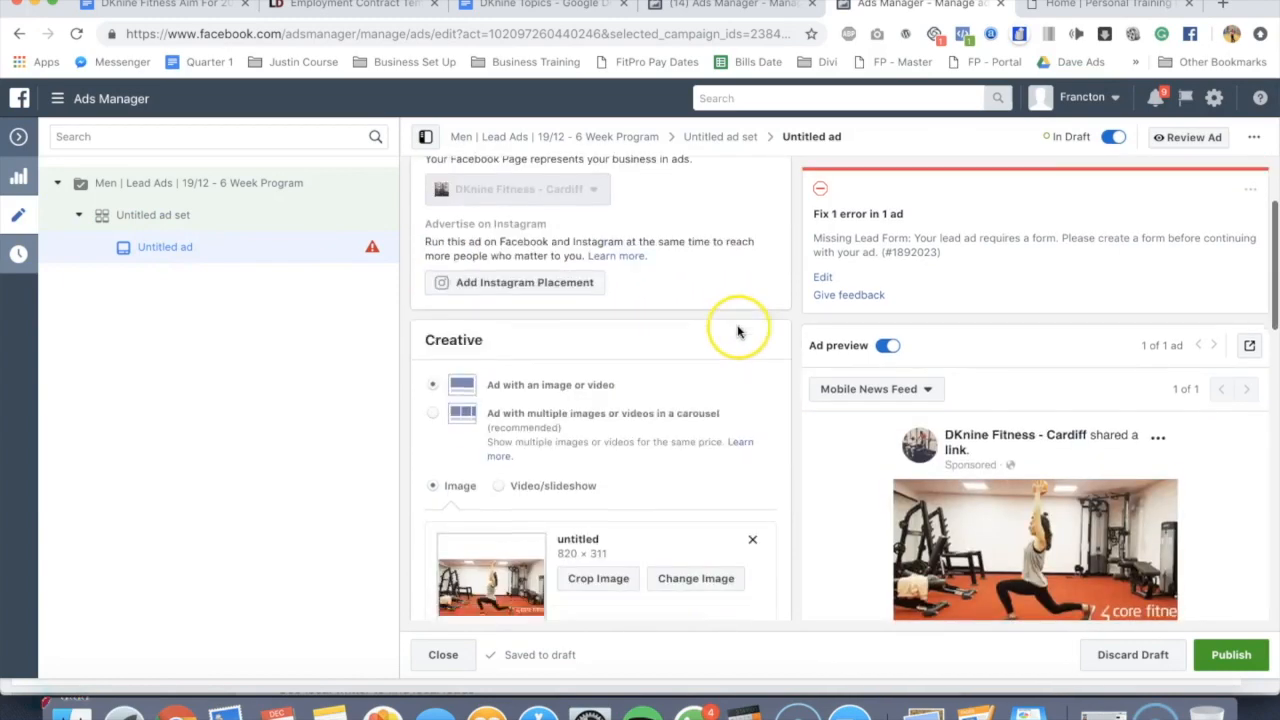
scroll(737, 332, "down", 3)
left_click(754, 390)
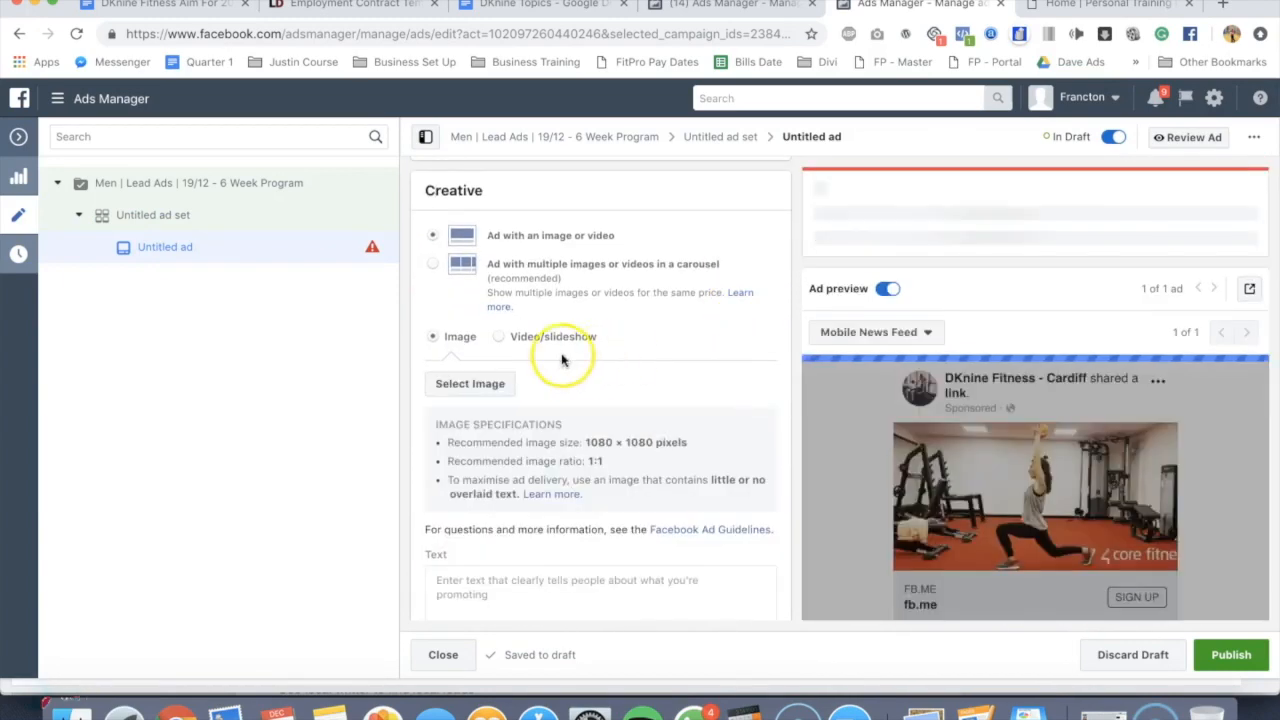
Change the ad's creative format to Video/slideshow and open the video selection.
scroll(552, 415, "down", 1)
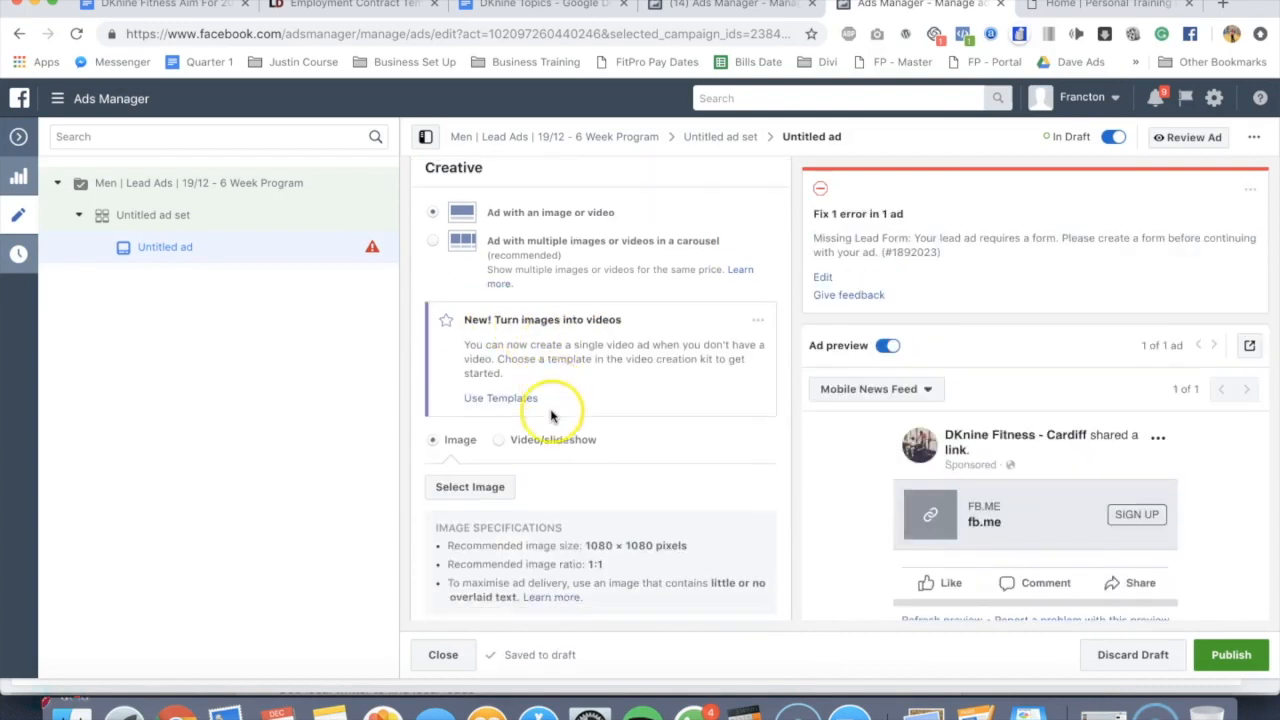
scroll(550, 415, "down", 2)
left_click(499, 391)
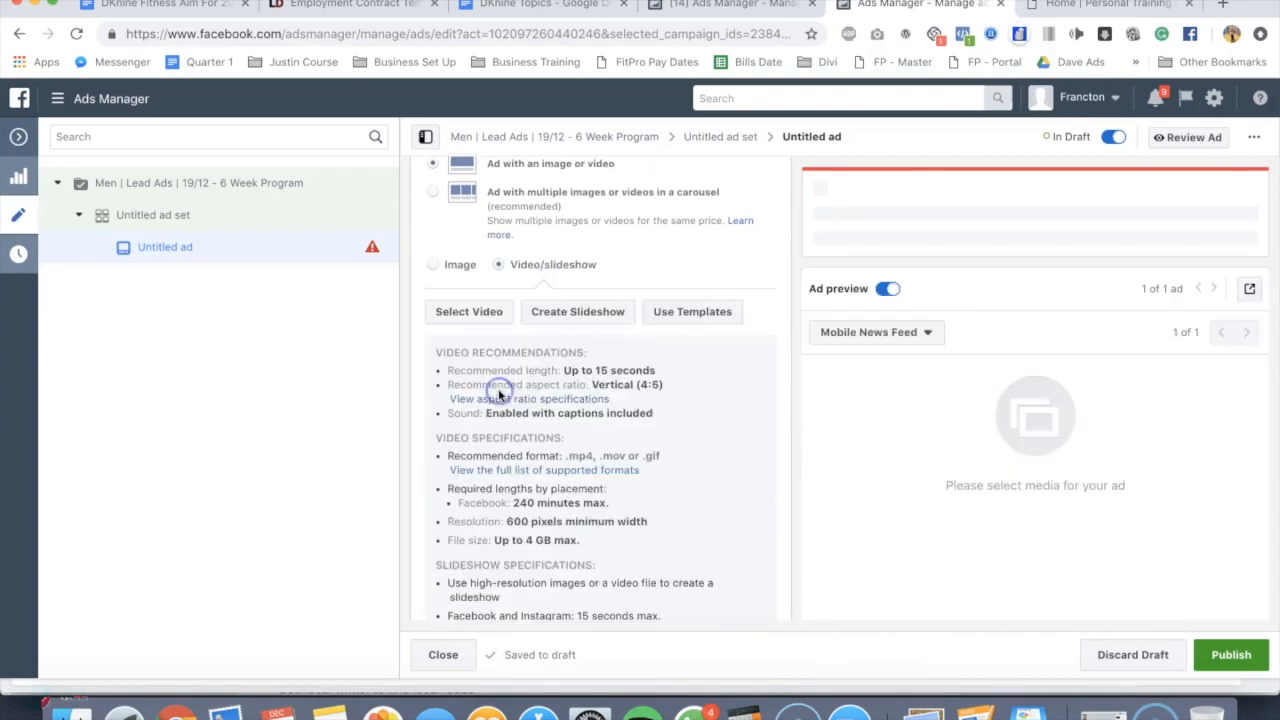
left_click(460, 316)
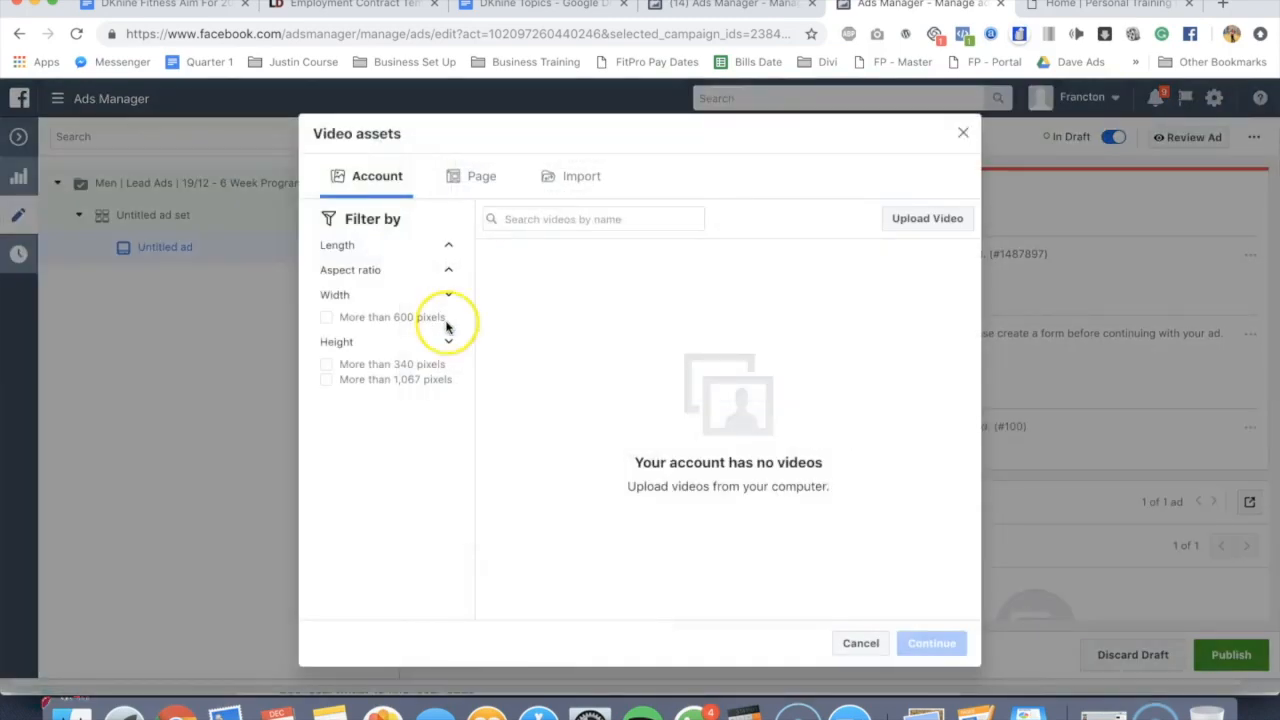
left_click(476, 185)
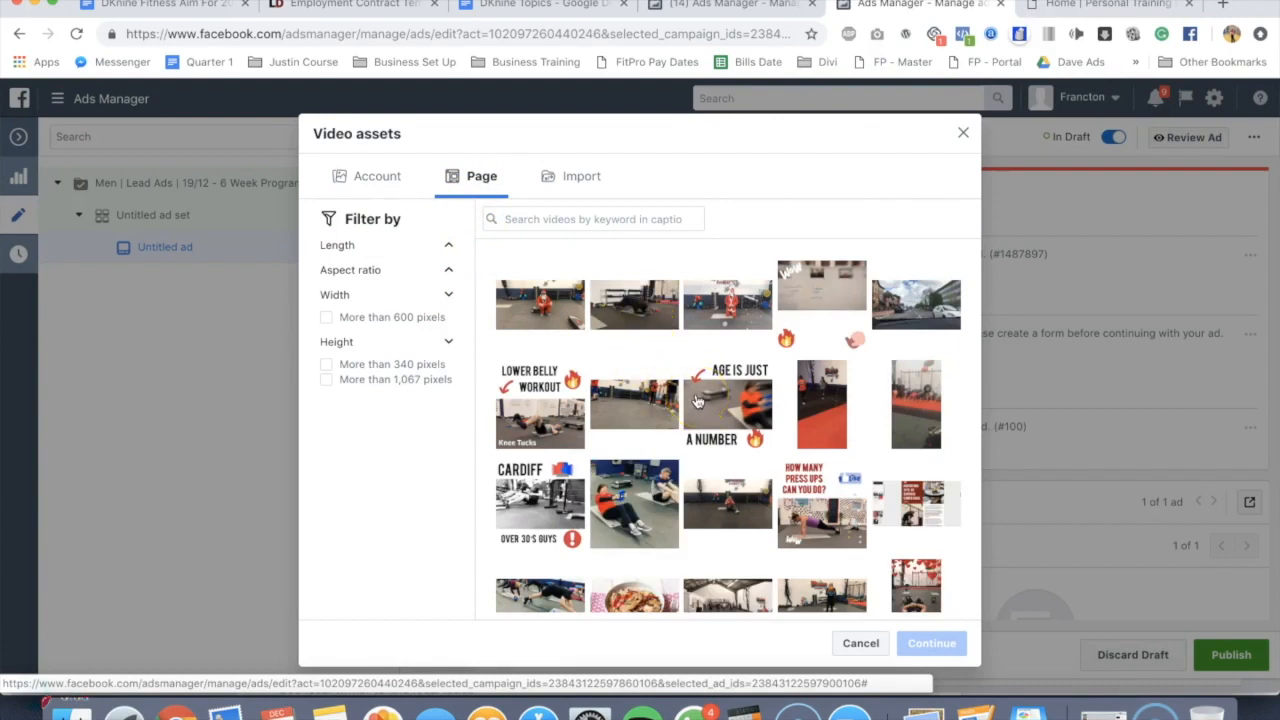
left_click(522, 483)
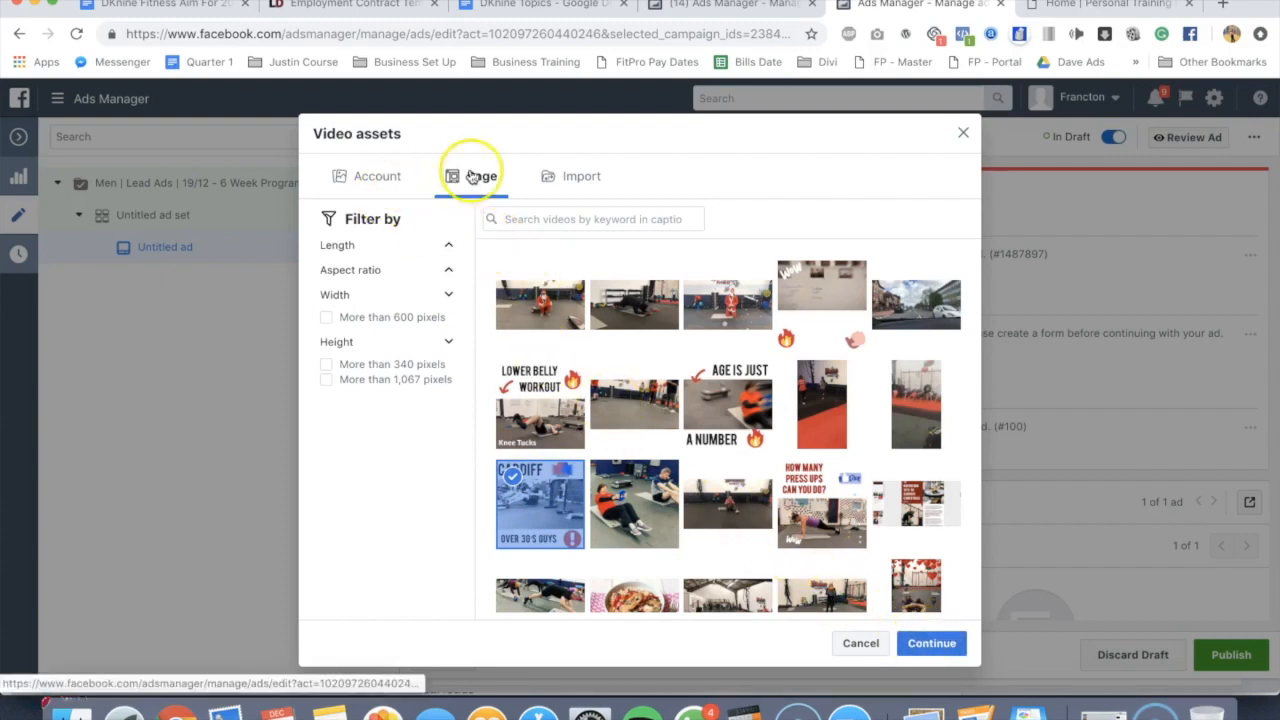
left_click(372, 176)
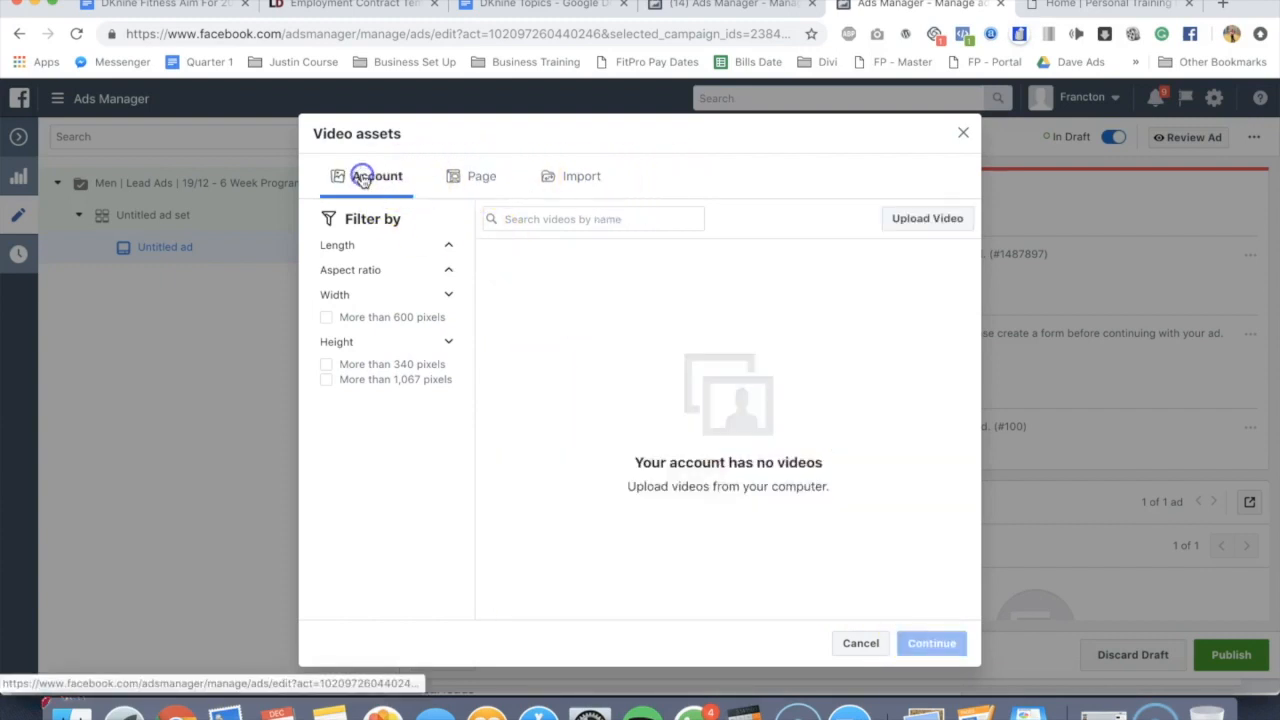
left_click(941, 219)
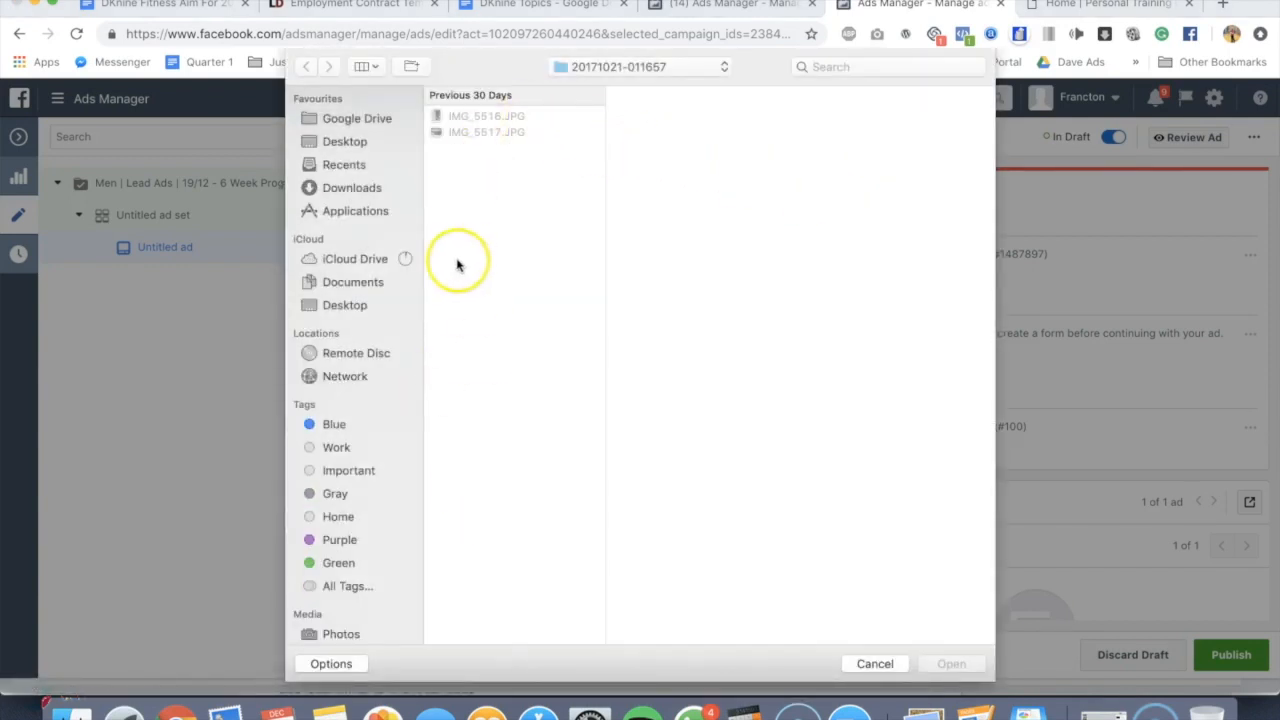
left_click(339, 307)
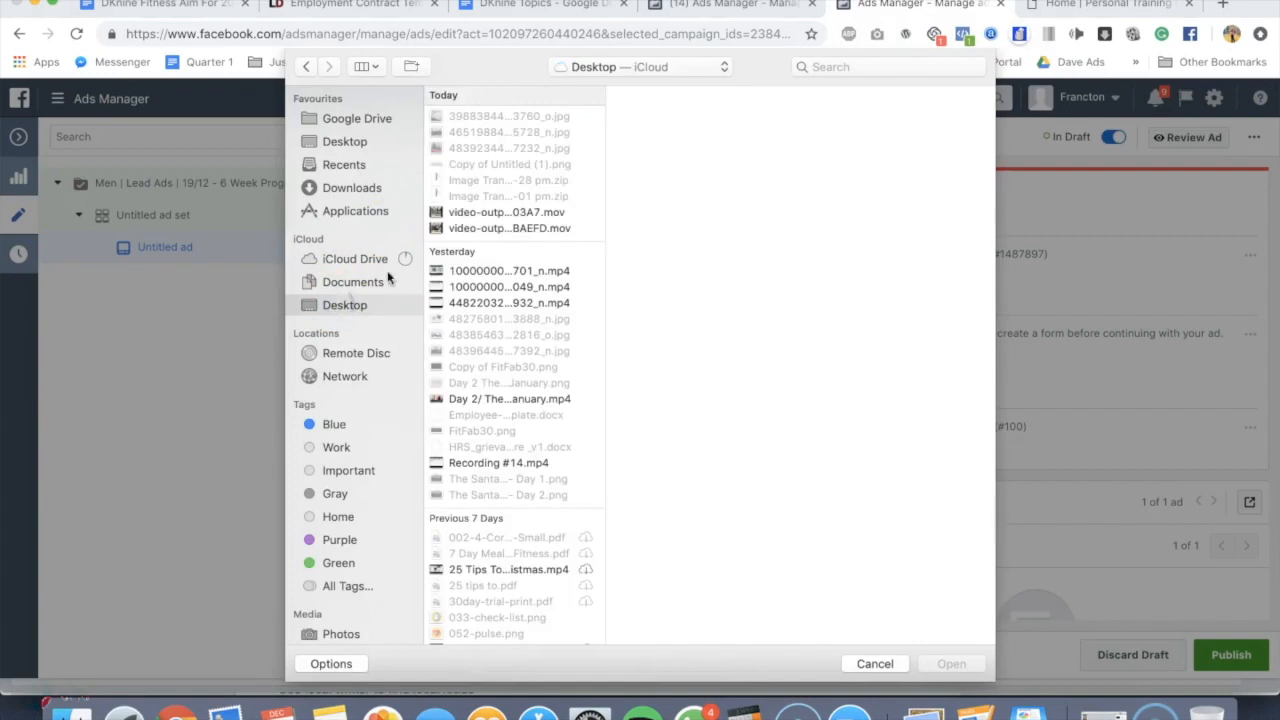
left_click(465, 228)
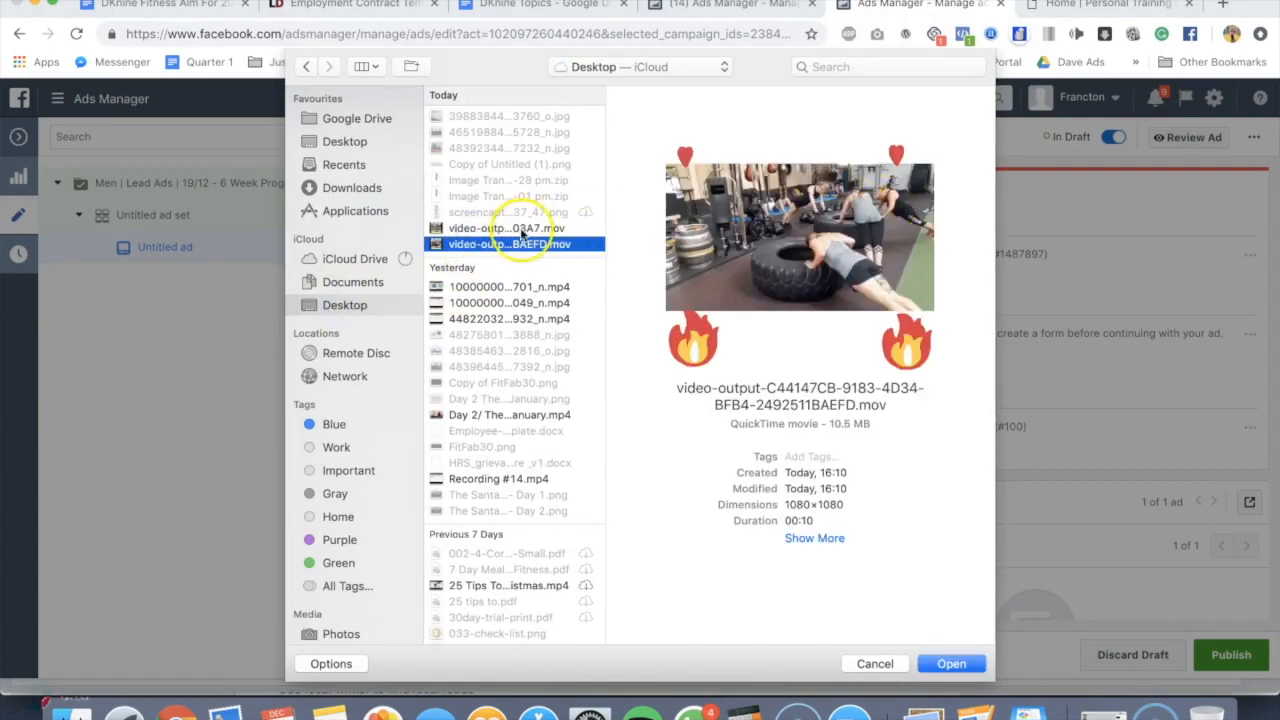
left_click(521, 230)
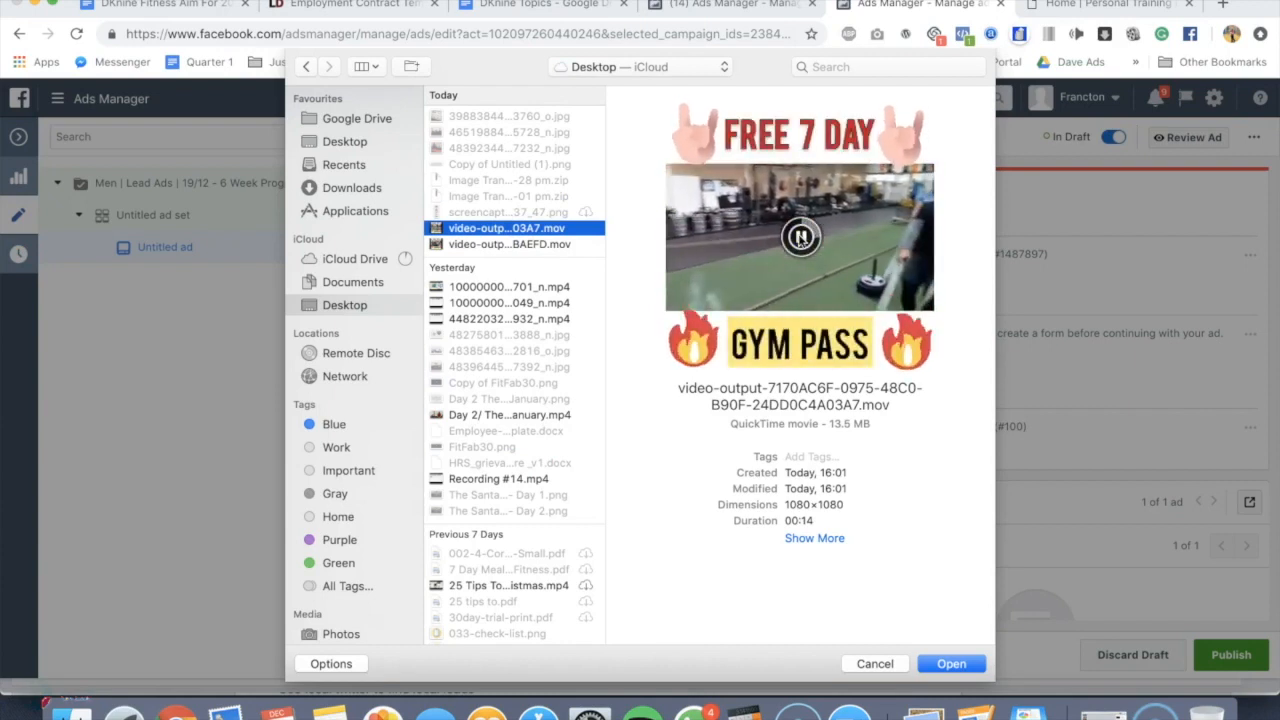
left_click(955, 665)
left_click(862, 665)
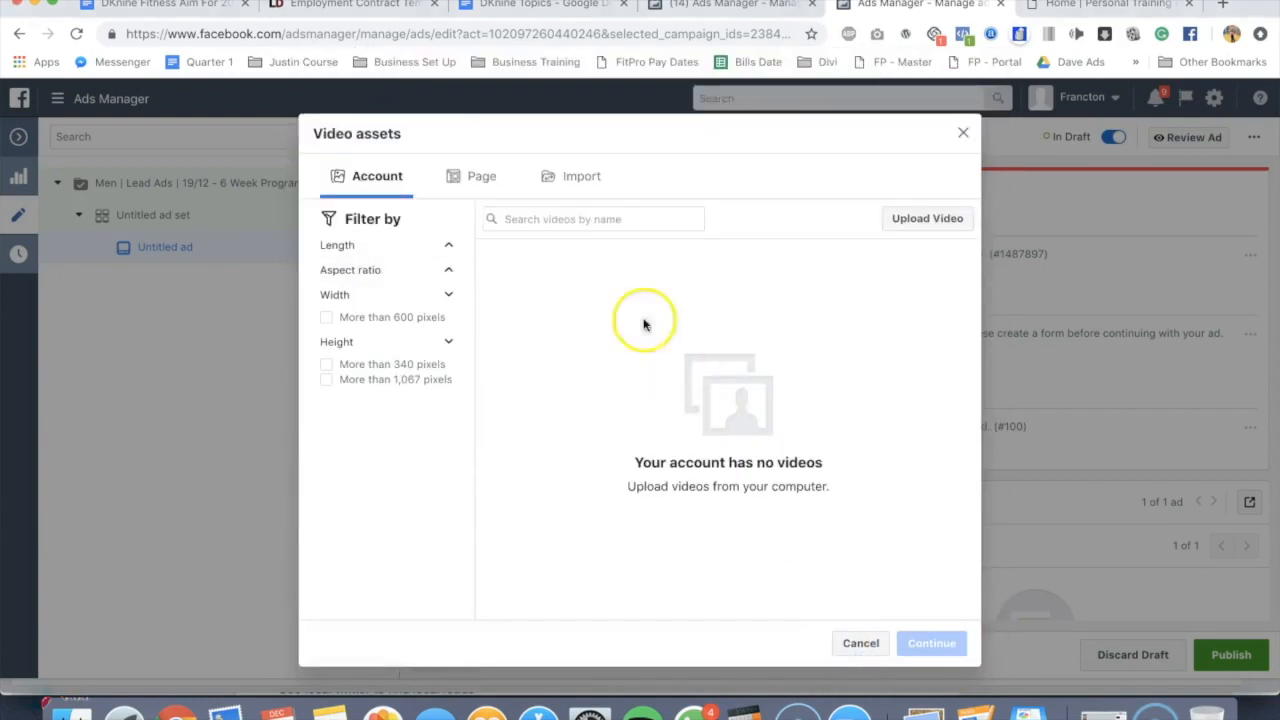
Choose the "Cardiff Over 30's Guys" video from the Facebook page's existing videos as the ad's video.
left_click(479, 197)
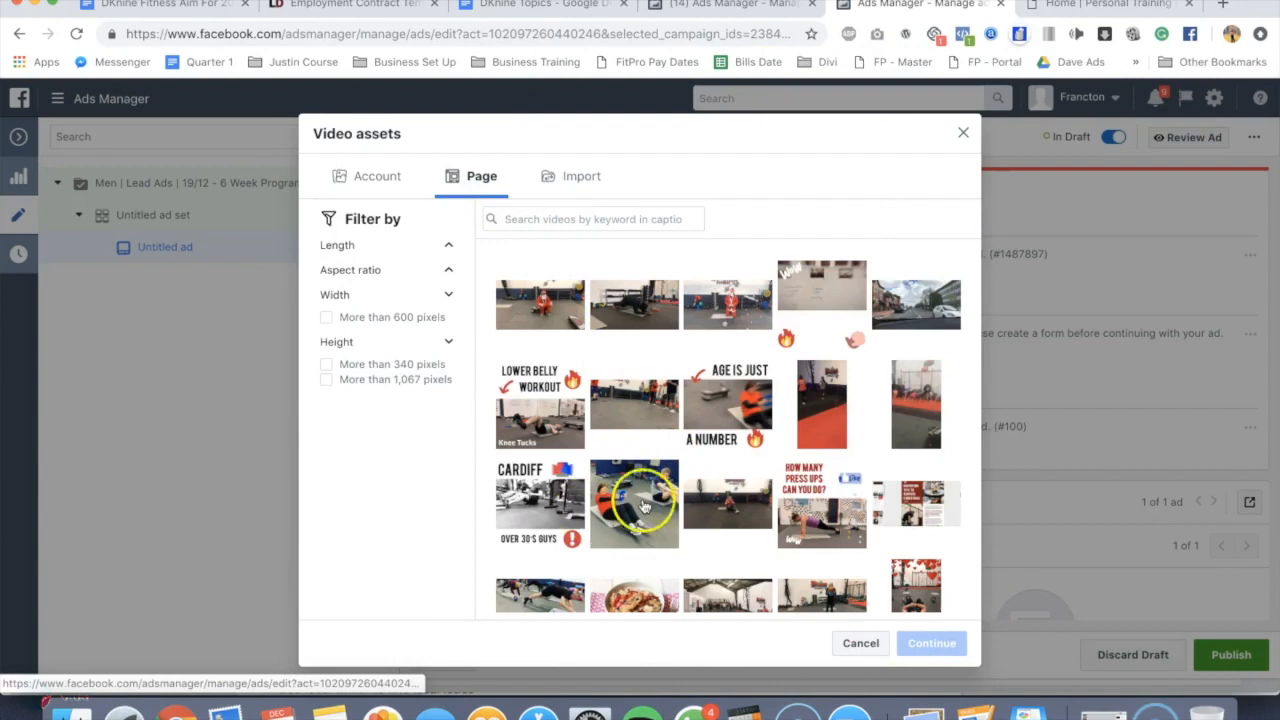
left_click(540, 490)
left_click(925, 643)
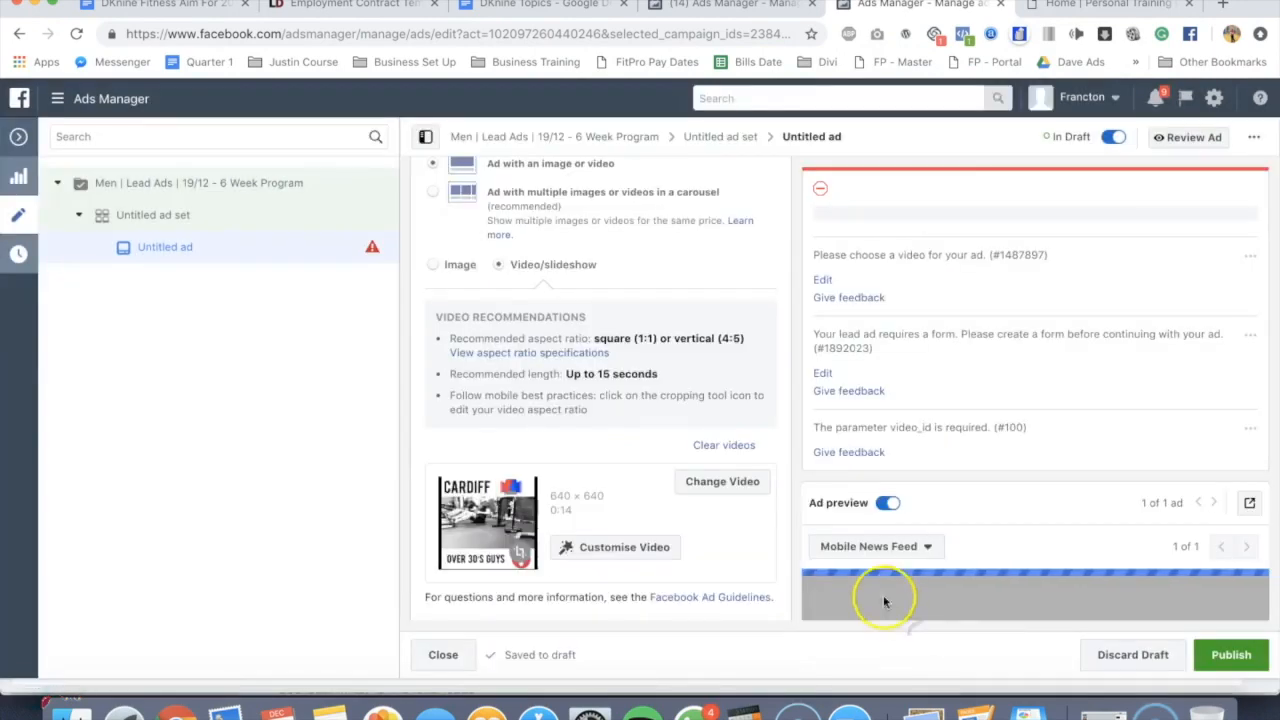
Customise the video's thumbnail to the seventh suggested frame, showing the blue siren and a man training beside a tyre.
scroll(591, 340, "down", 2)
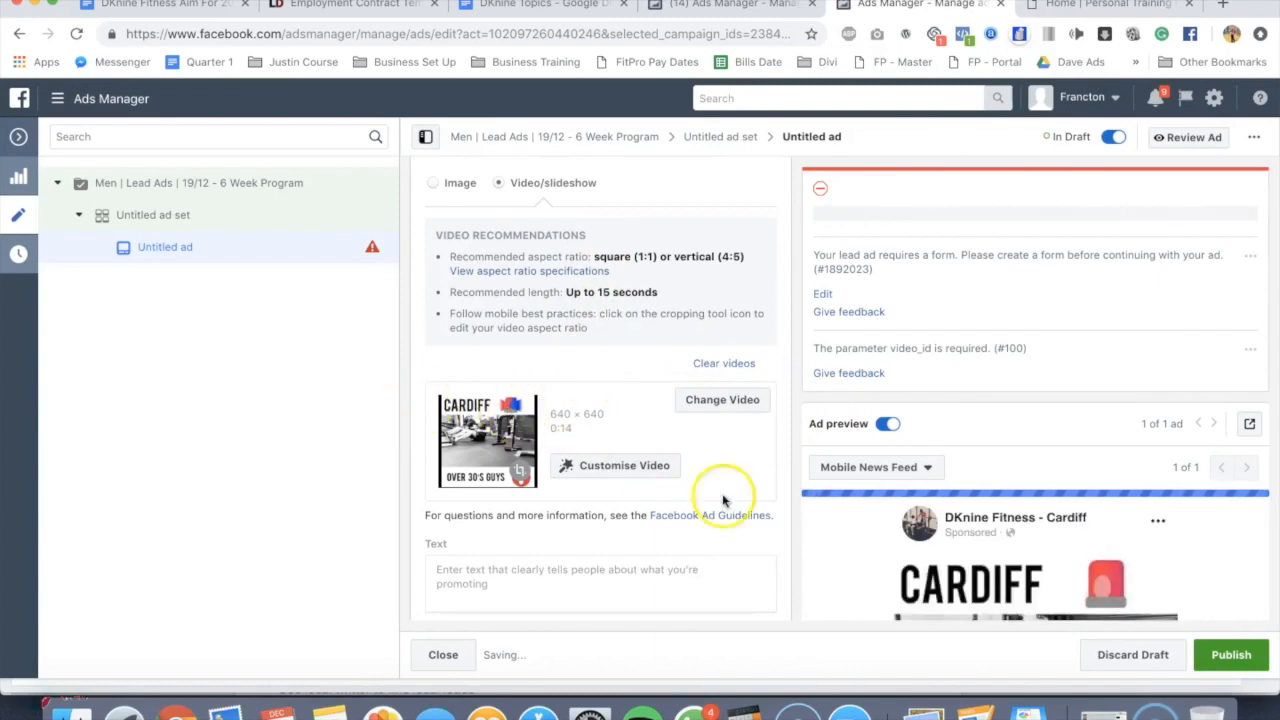
scroll(945, 432, "down", 1)
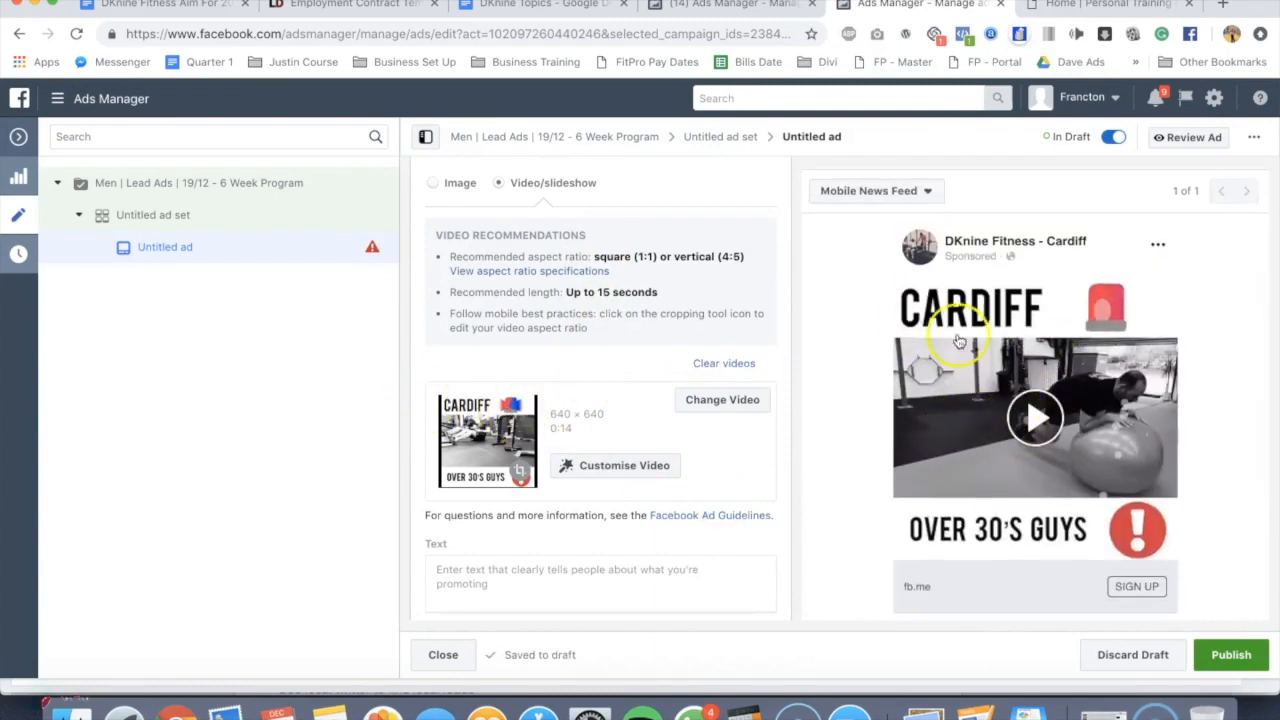
left_click(578, 468)
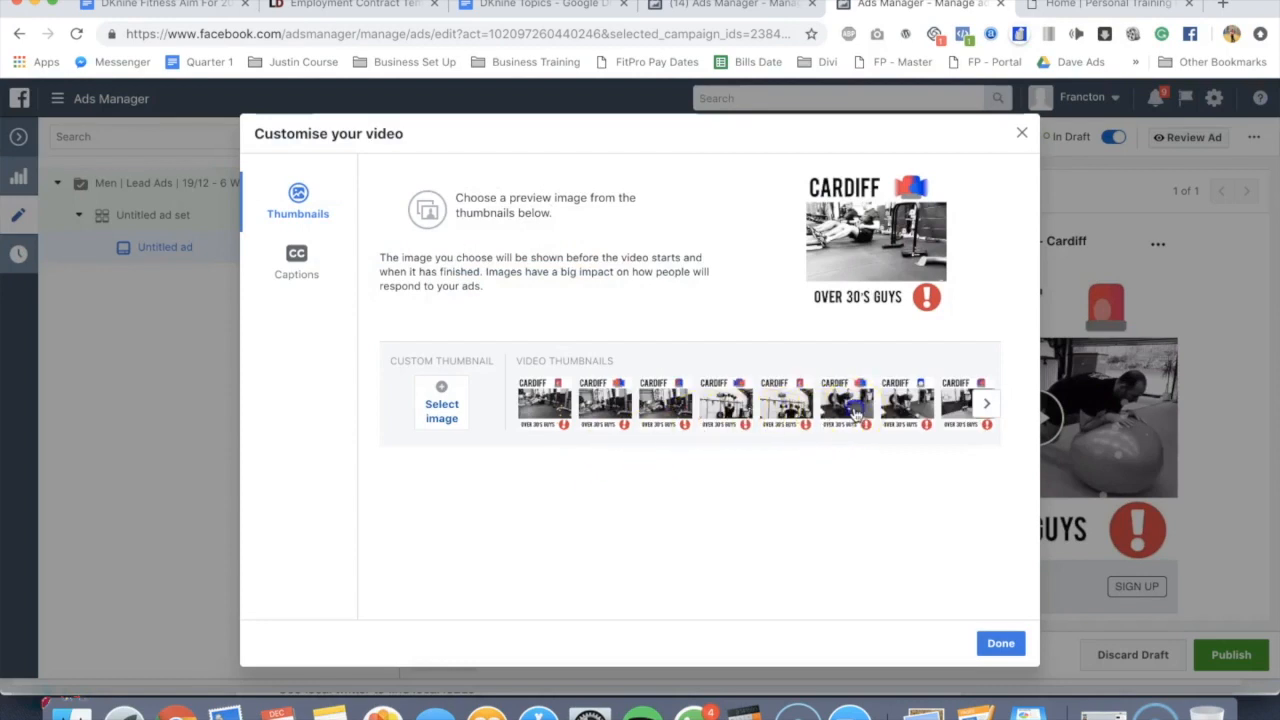
left_click(848, 408)
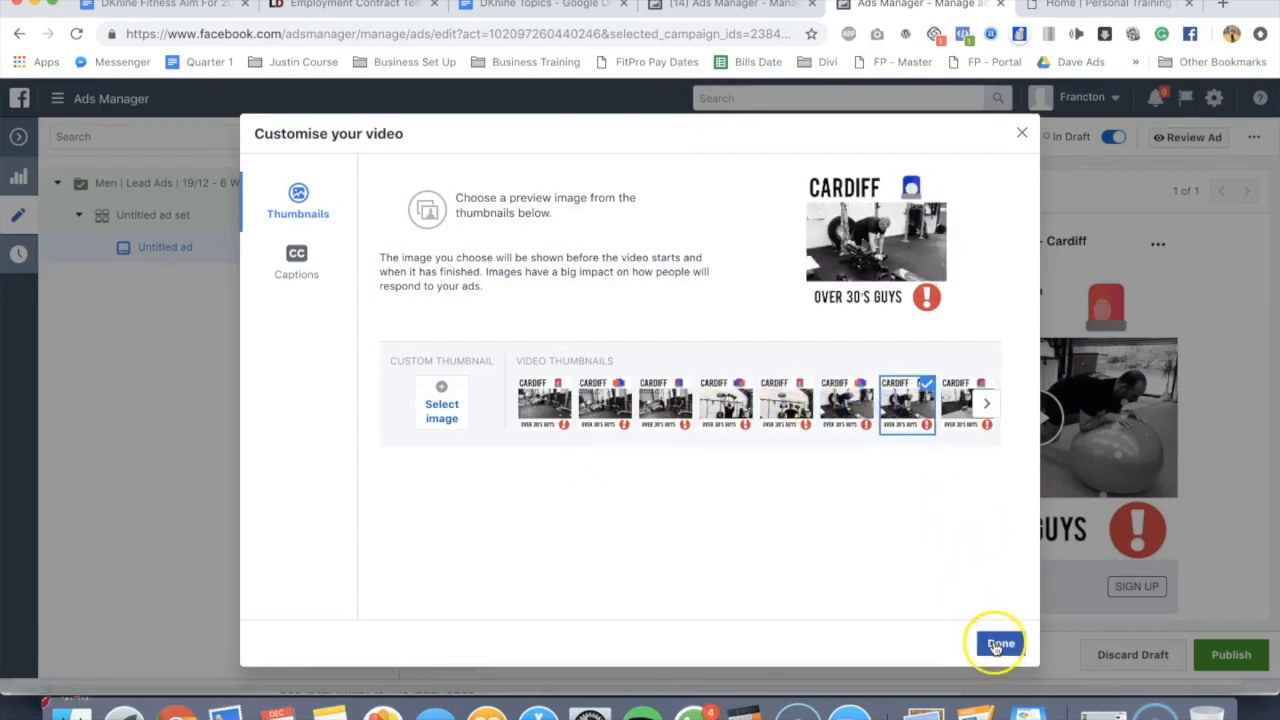
left_click(998, 643)
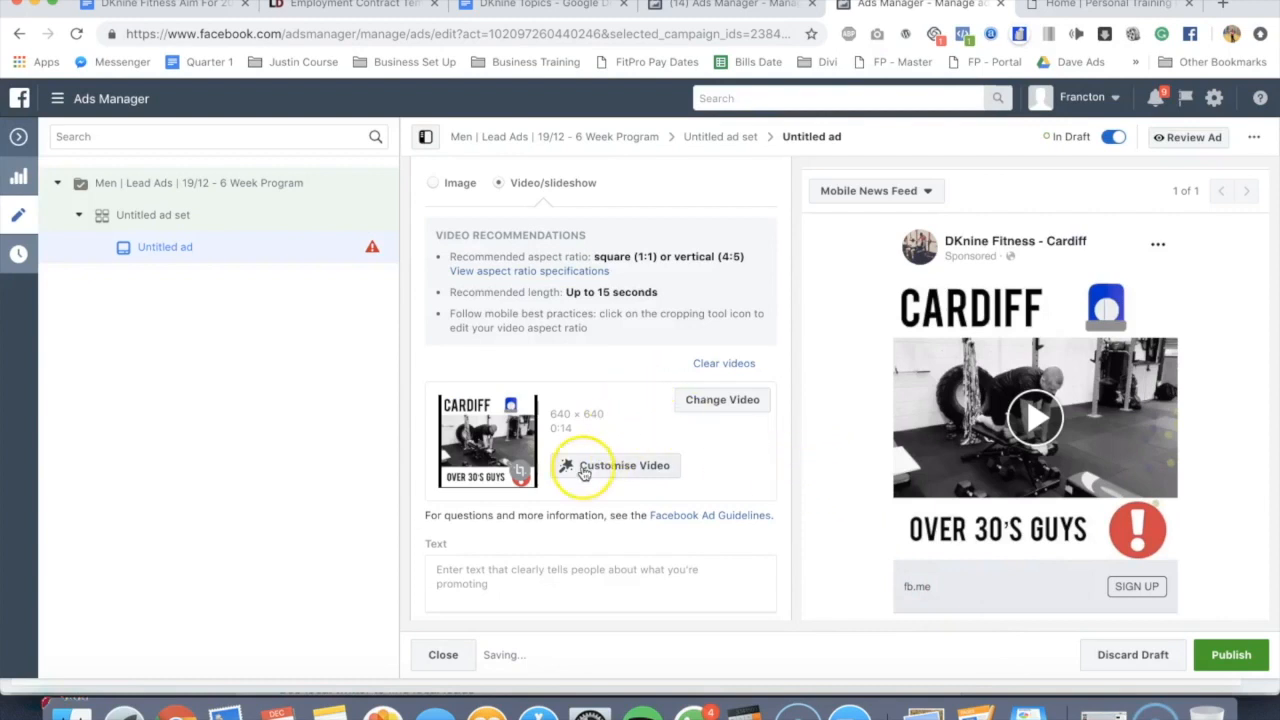
Paste the prepared ad copy, beginning "-> Cardiff's Over 30's Guys <-", as the ad's text.
scroll(600, 463, "down", 2)
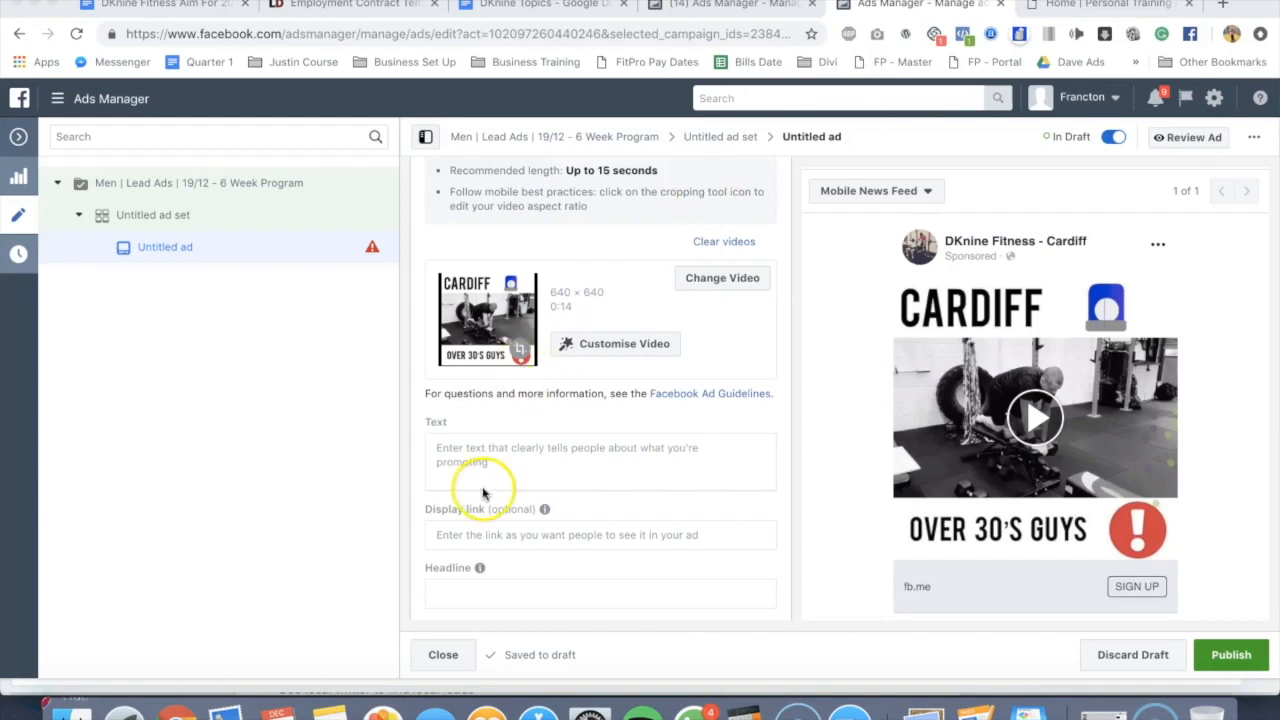
left_click(476, 448)
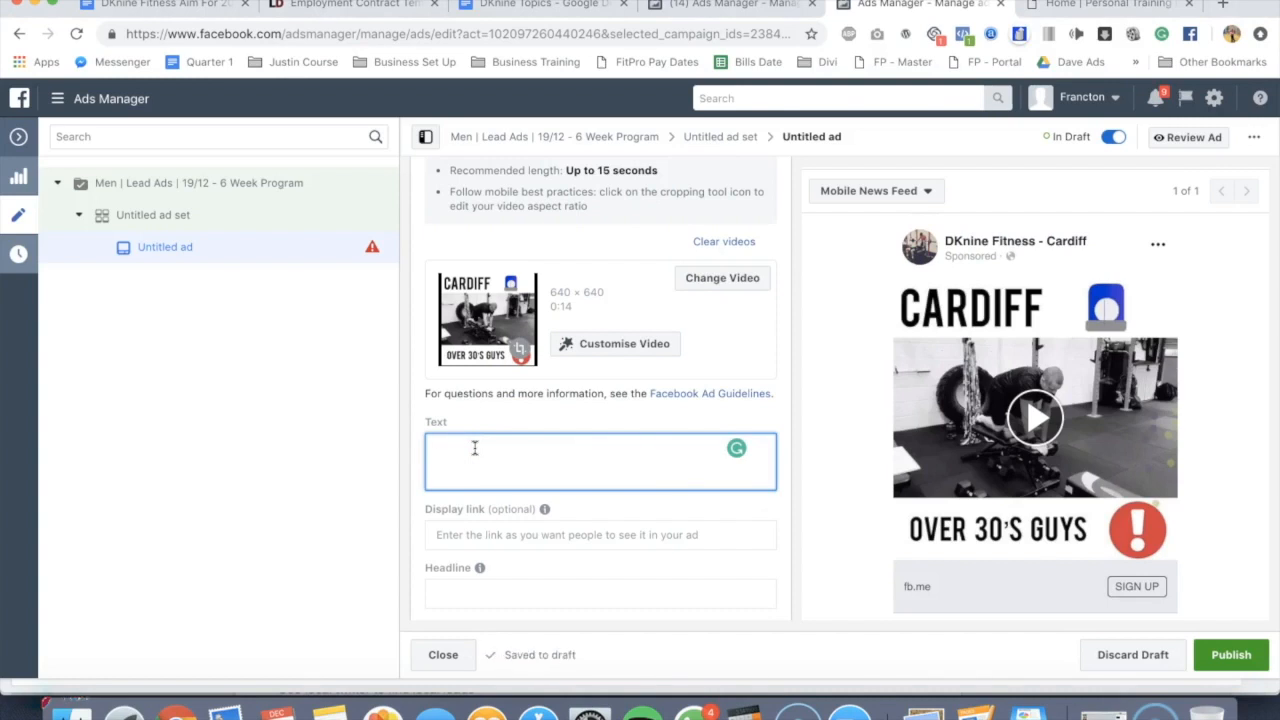
key("super+v")
Change the number of weekly sessions mentioned in the ad text to 43.
scroll(760, 355, "down", 3)
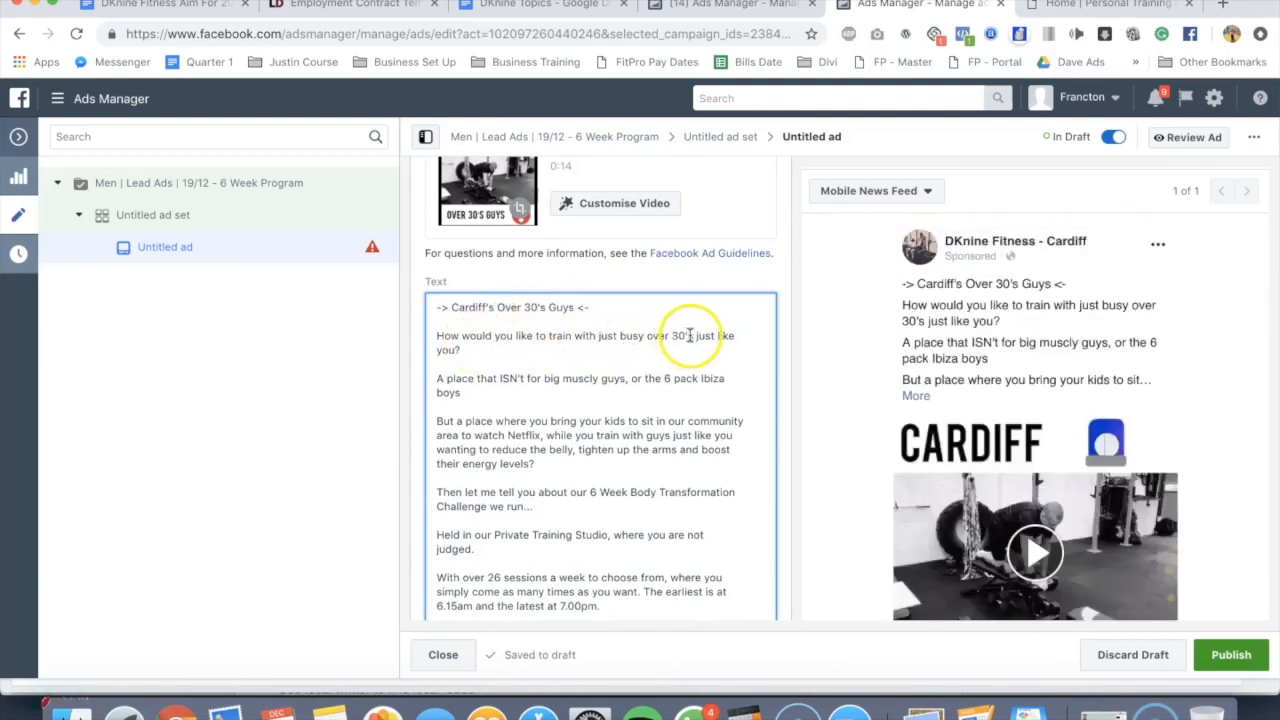
scroll(563, 348, "down", 1)
scroll(563, 348, "down", 1)
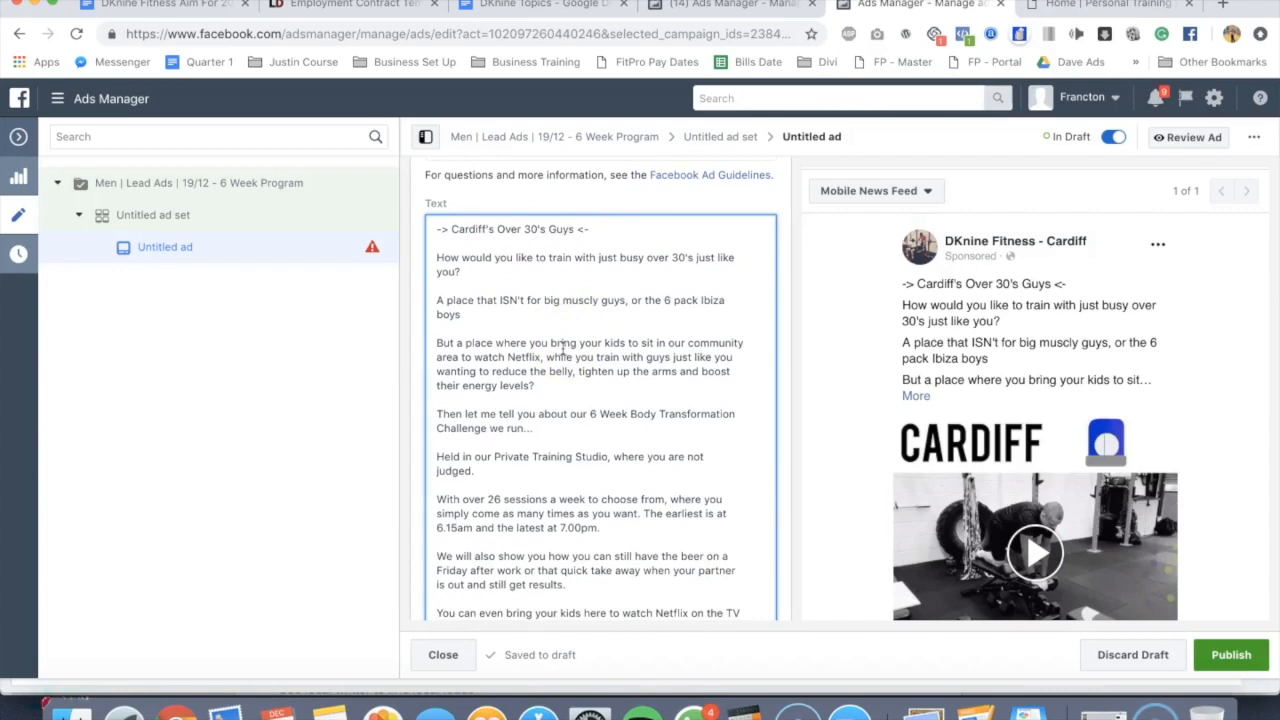
scroll(563, 348, "down", 1)
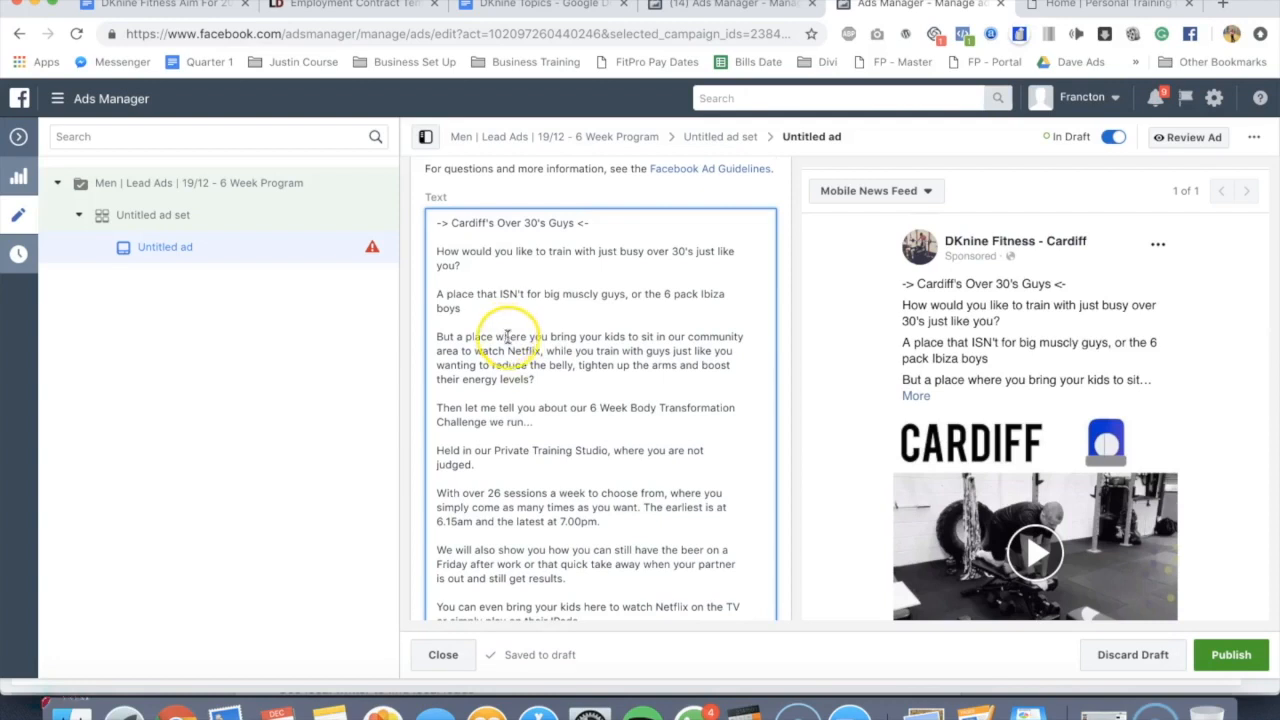
scroll(585, 341, "down", 1)
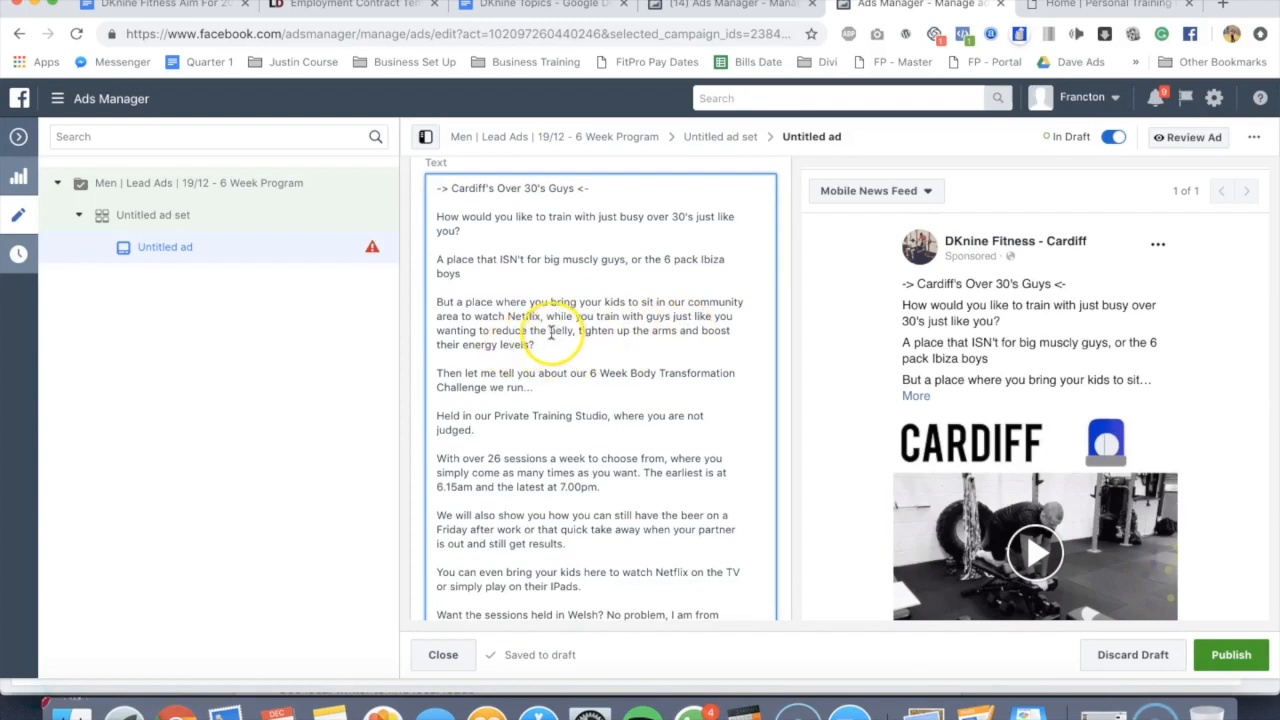
scroll(585, 357, "down", 2)
scroll(585, 340, "down", 2)
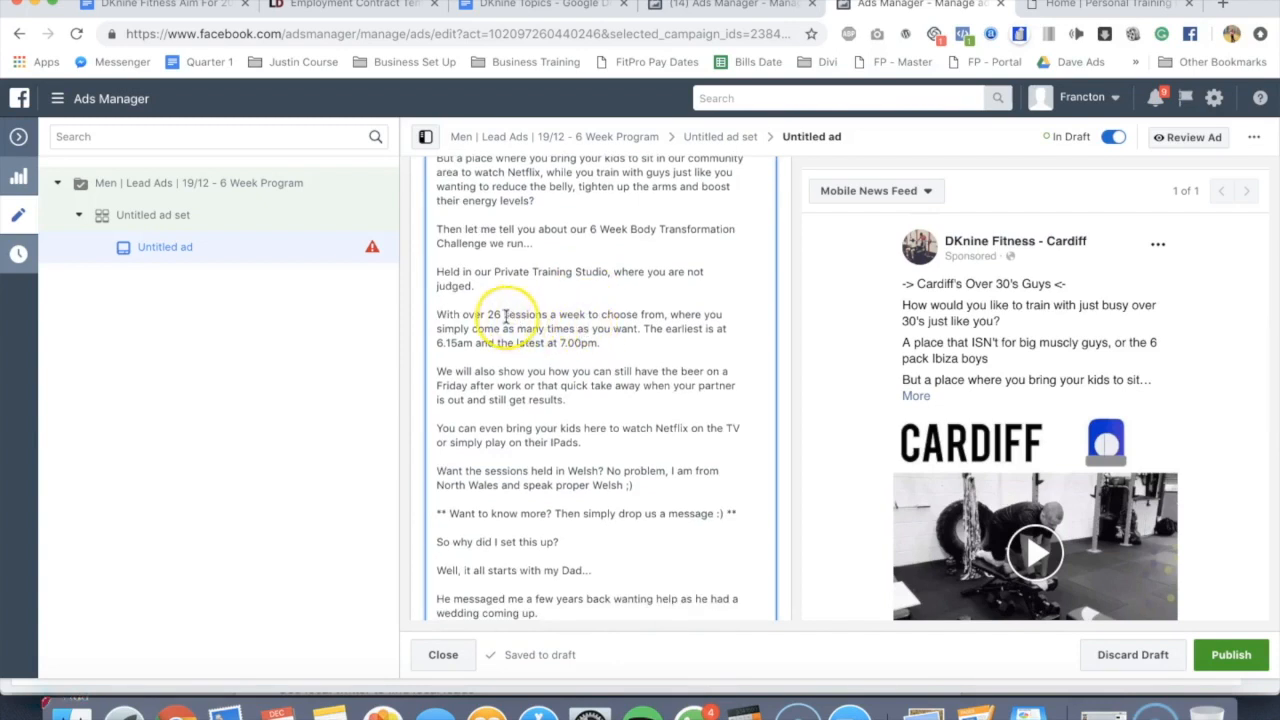
left_click(500, 316)
key("BackSpace")
key("BackSpace")
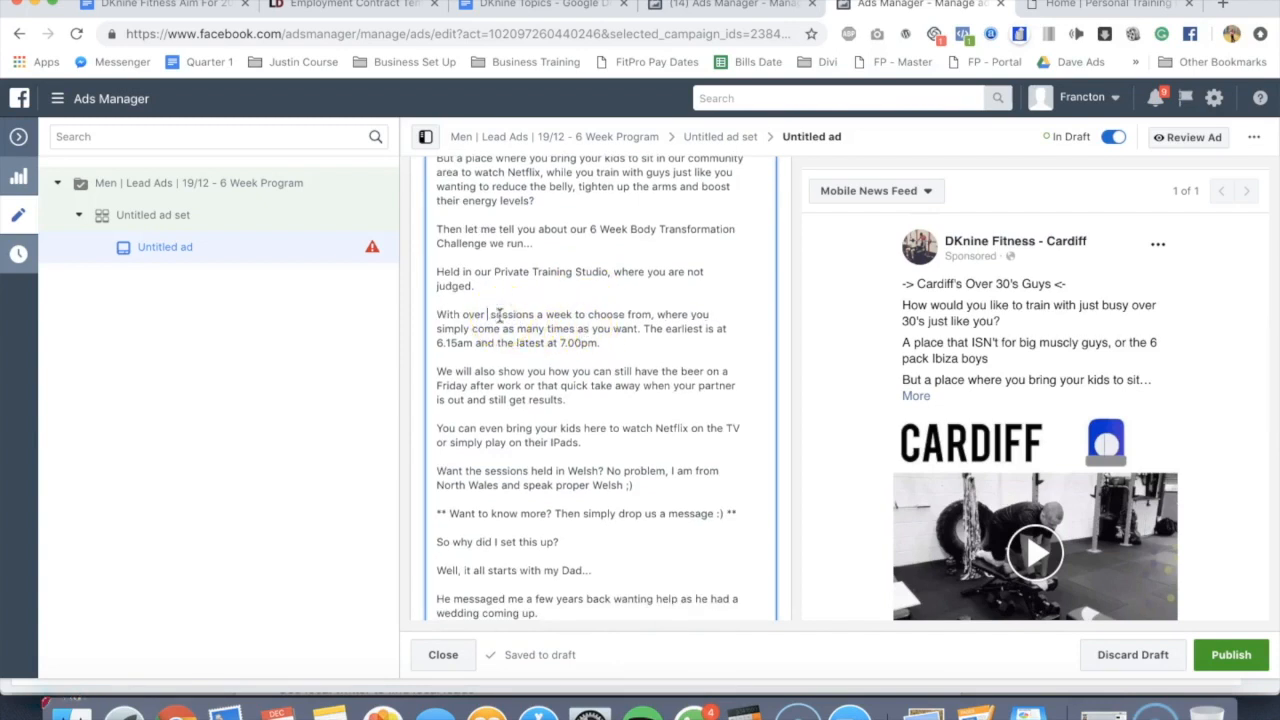
type("43")
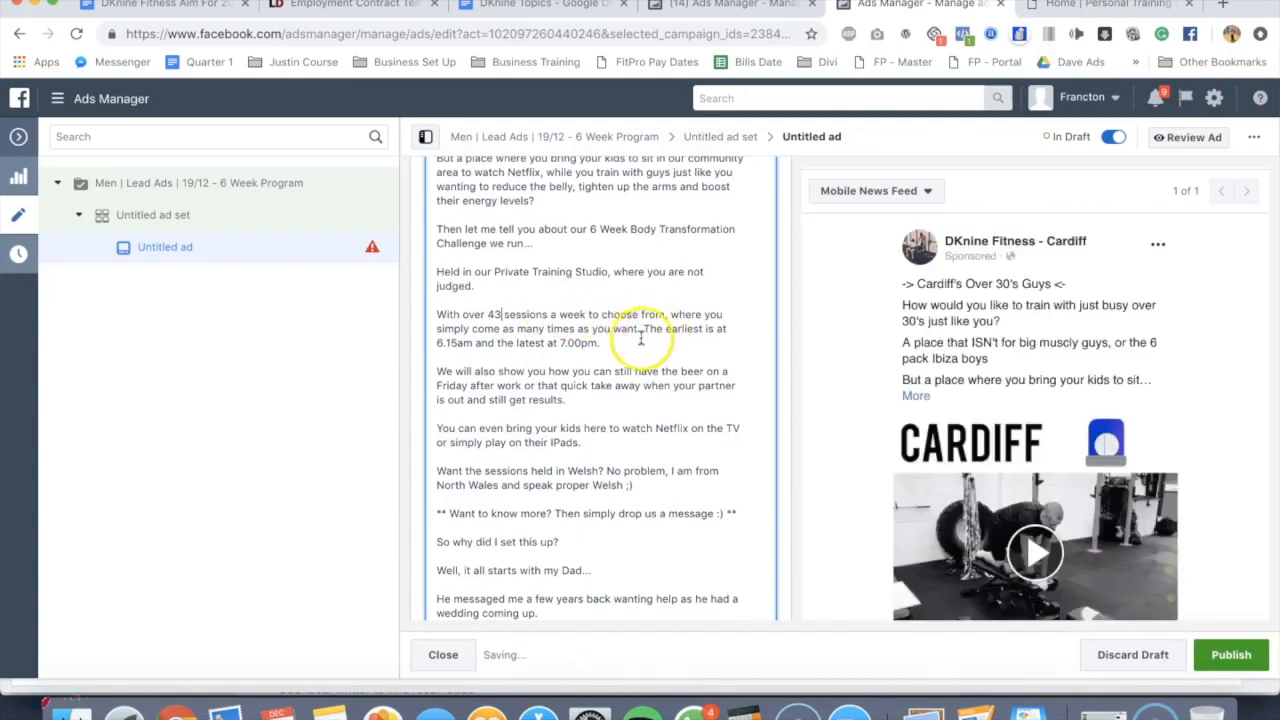
scroll(549, 324, "down", 3)
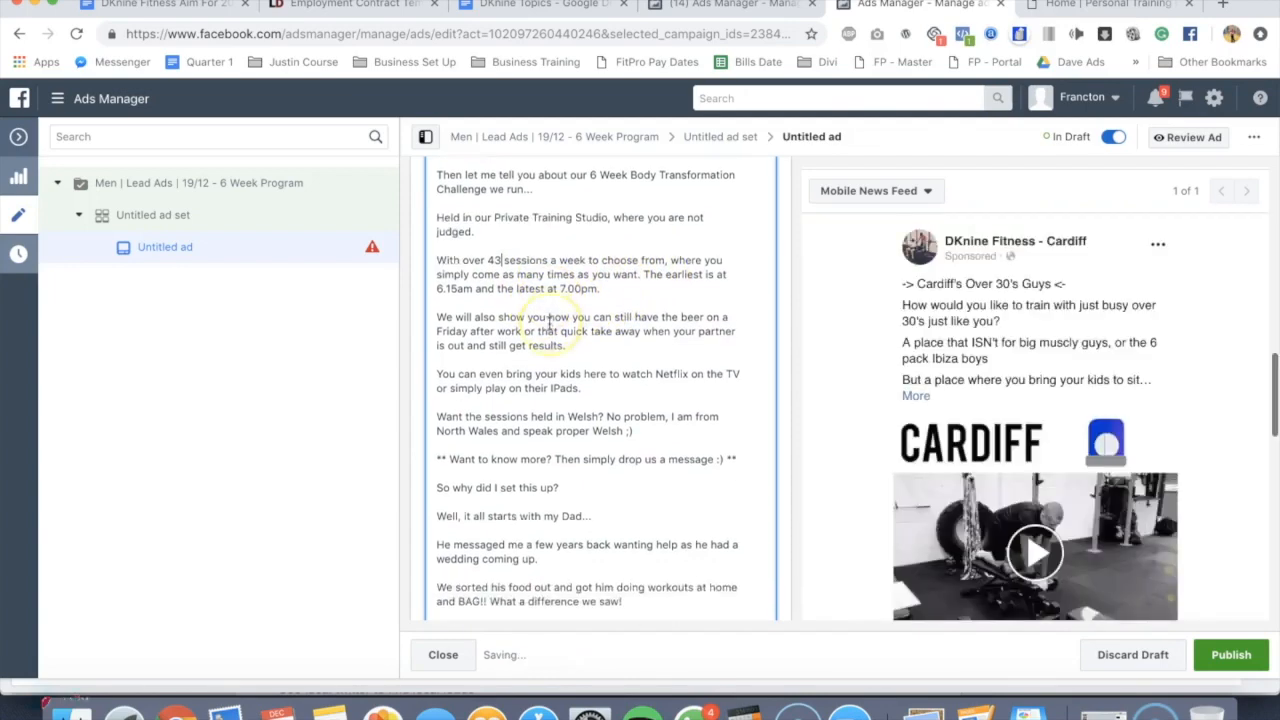
scroll(549, 324, "down", 5)
left_click(550, 403)
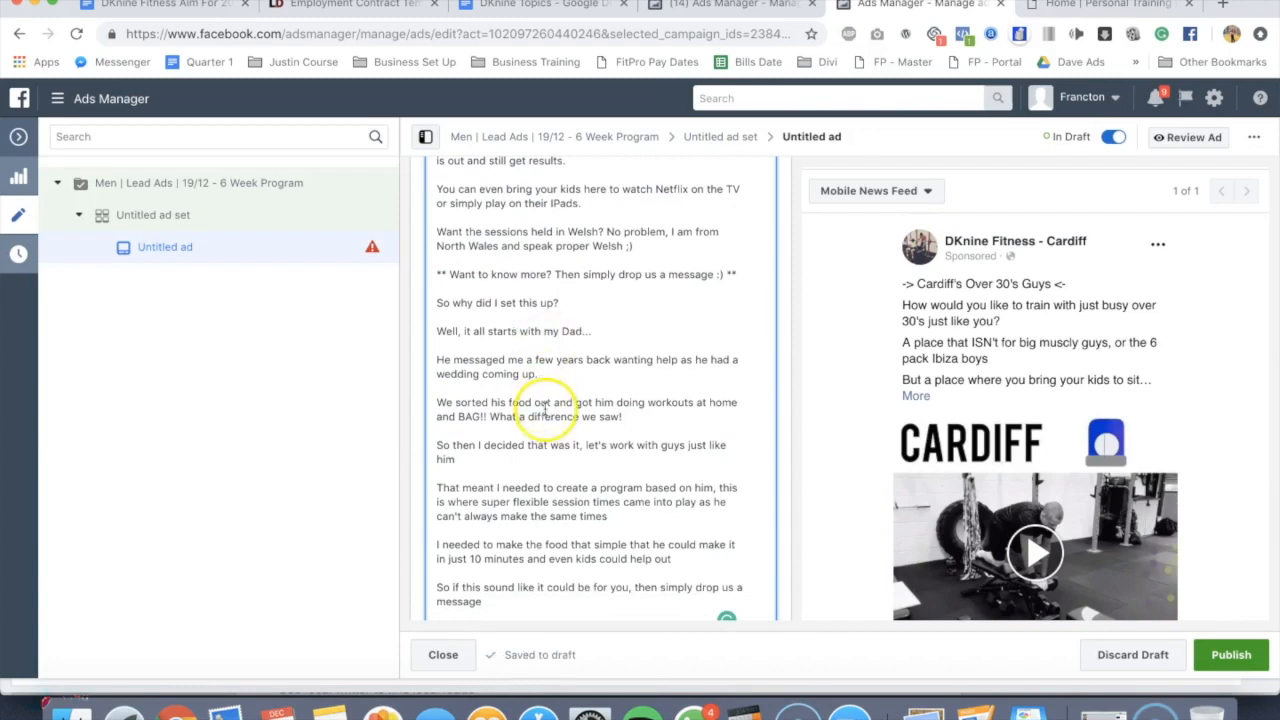
scroll(550, 403, "down", 5)
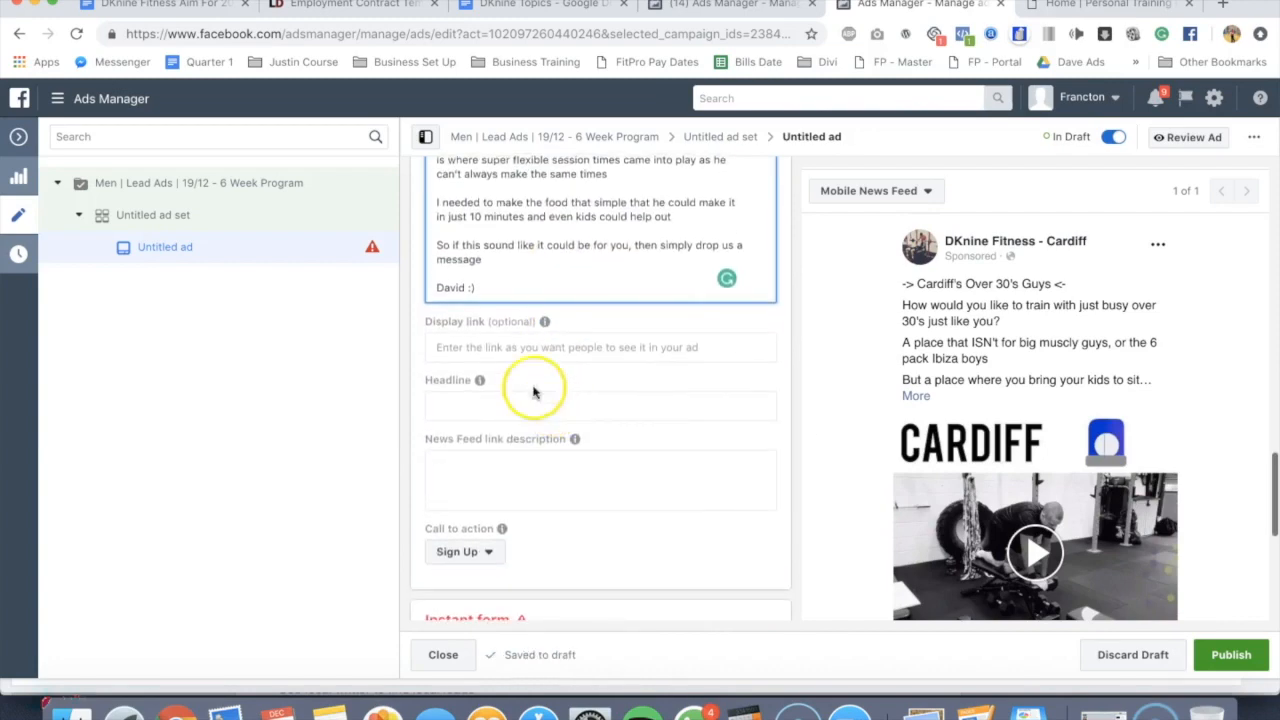
left_click(505, 348)
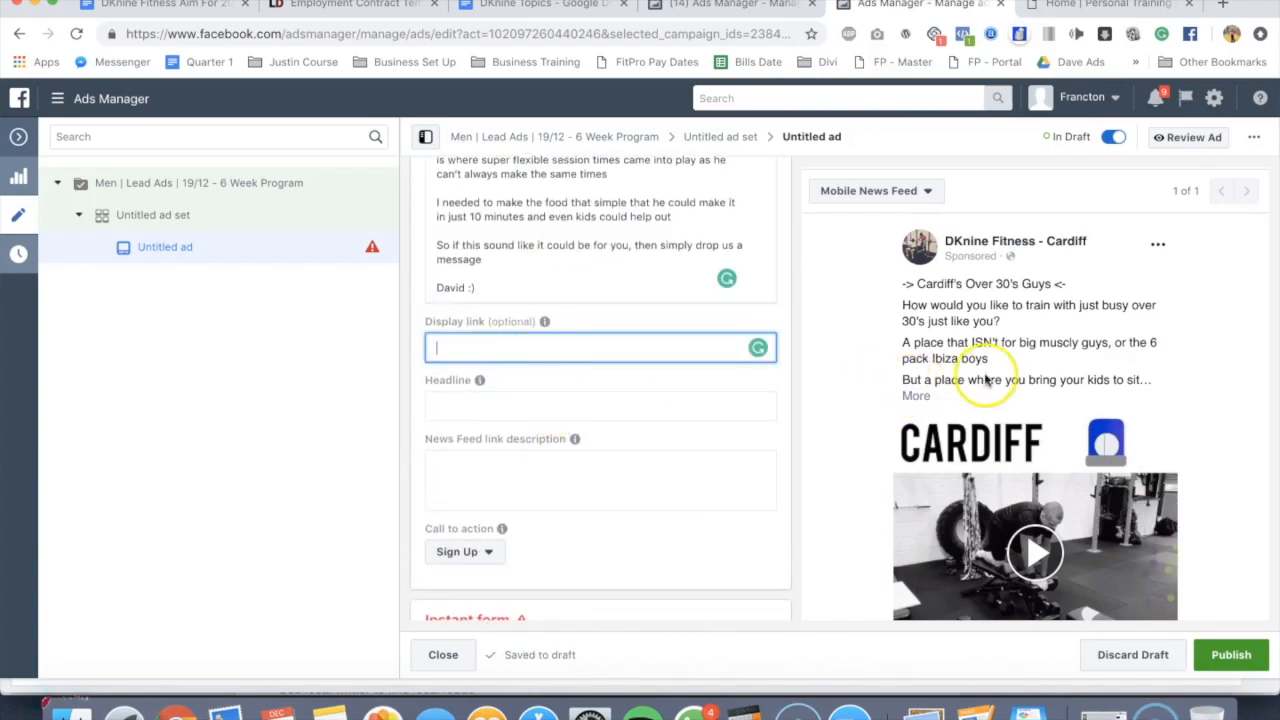
scroll(985, 378, "down", 3)
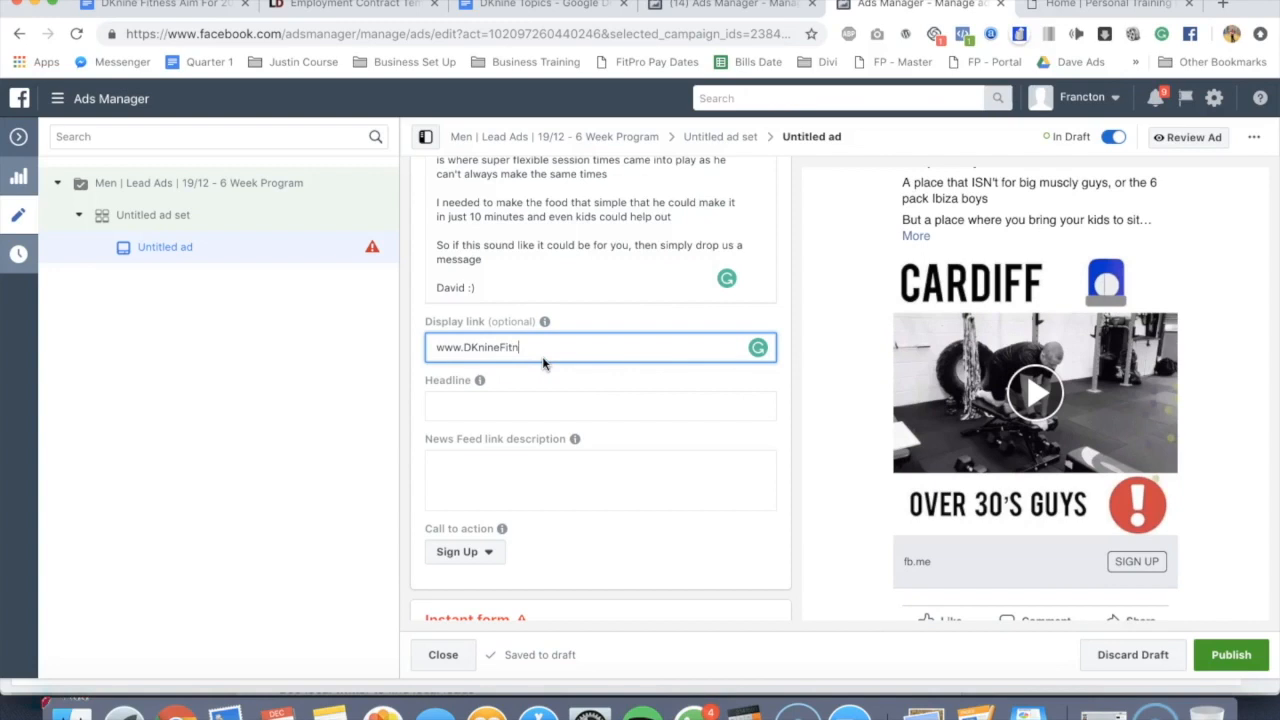
Set the headline to "Over 30's Guys In Cardiff" followed by four right-arrow emojis.
left_click(495, 407)
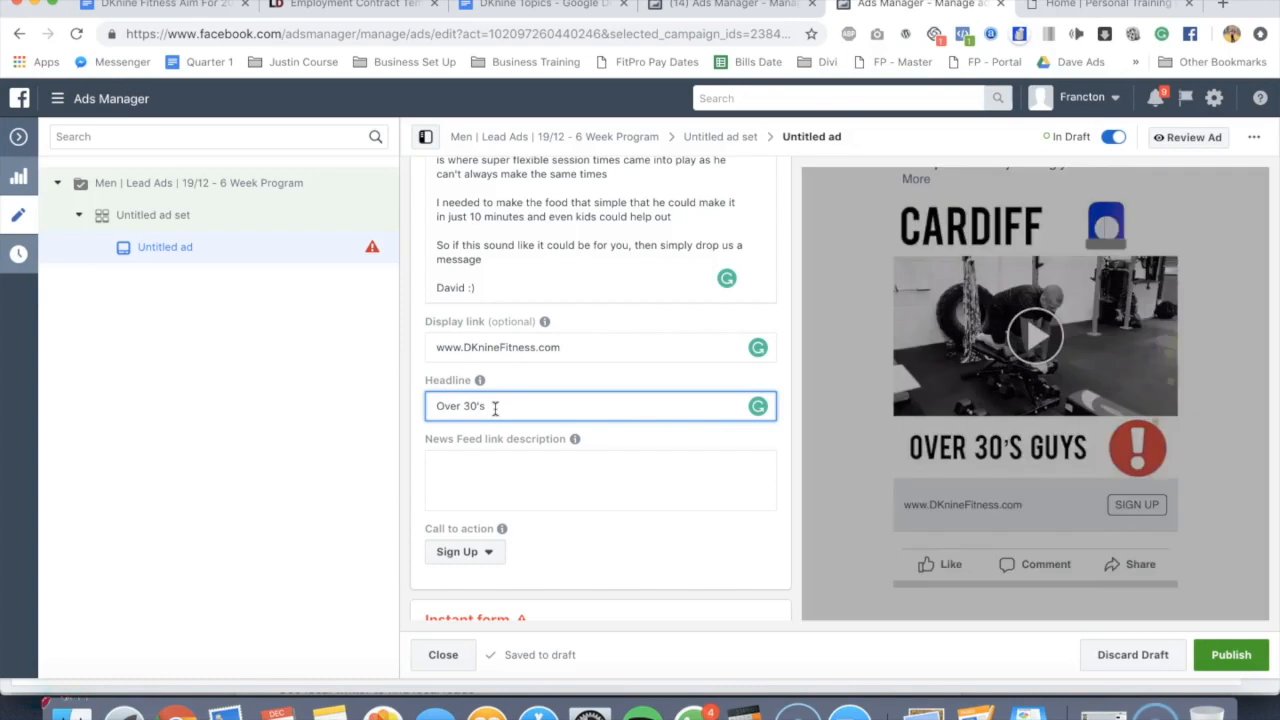
type("uys ")
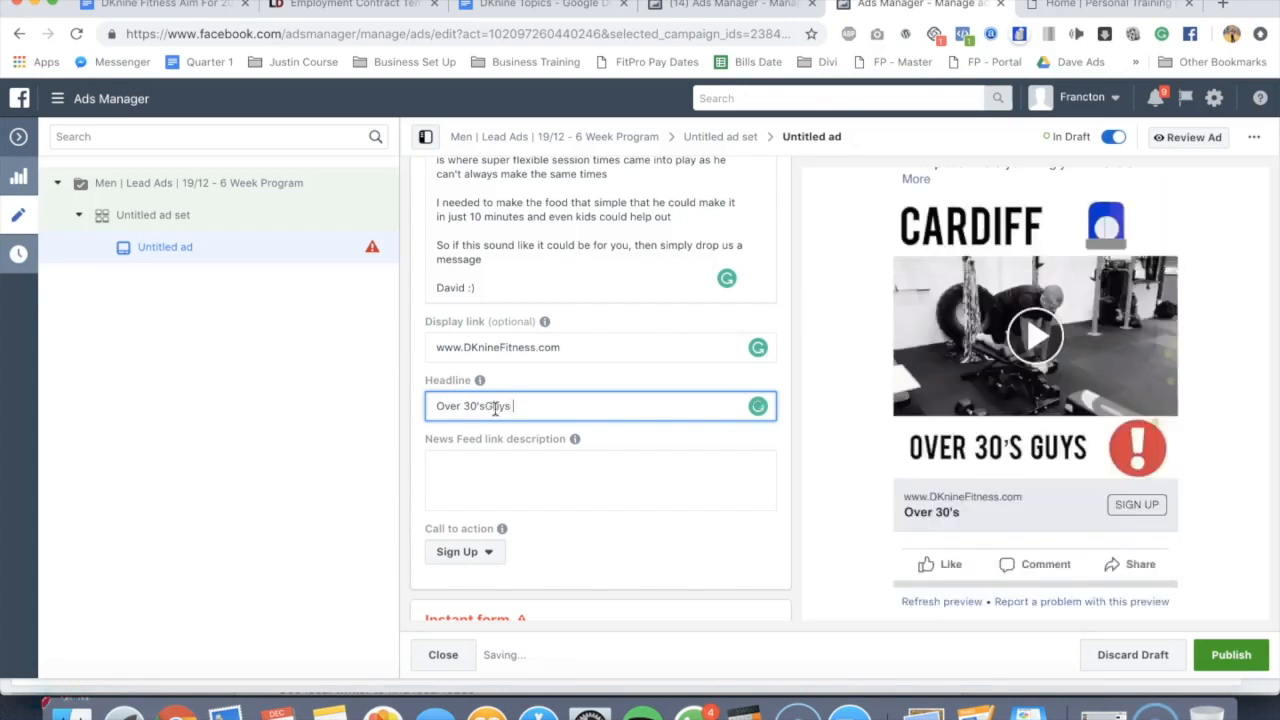
type("y")
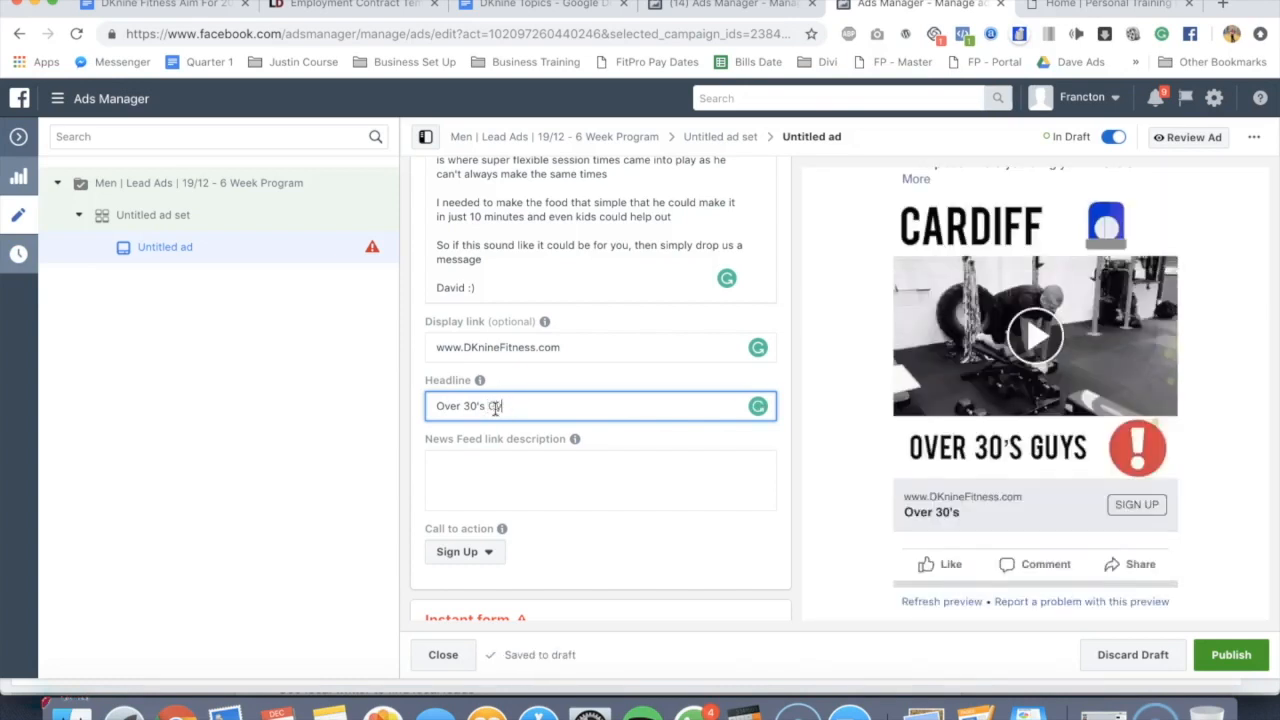
key("BackSpace")
type("uys In Cardiff")
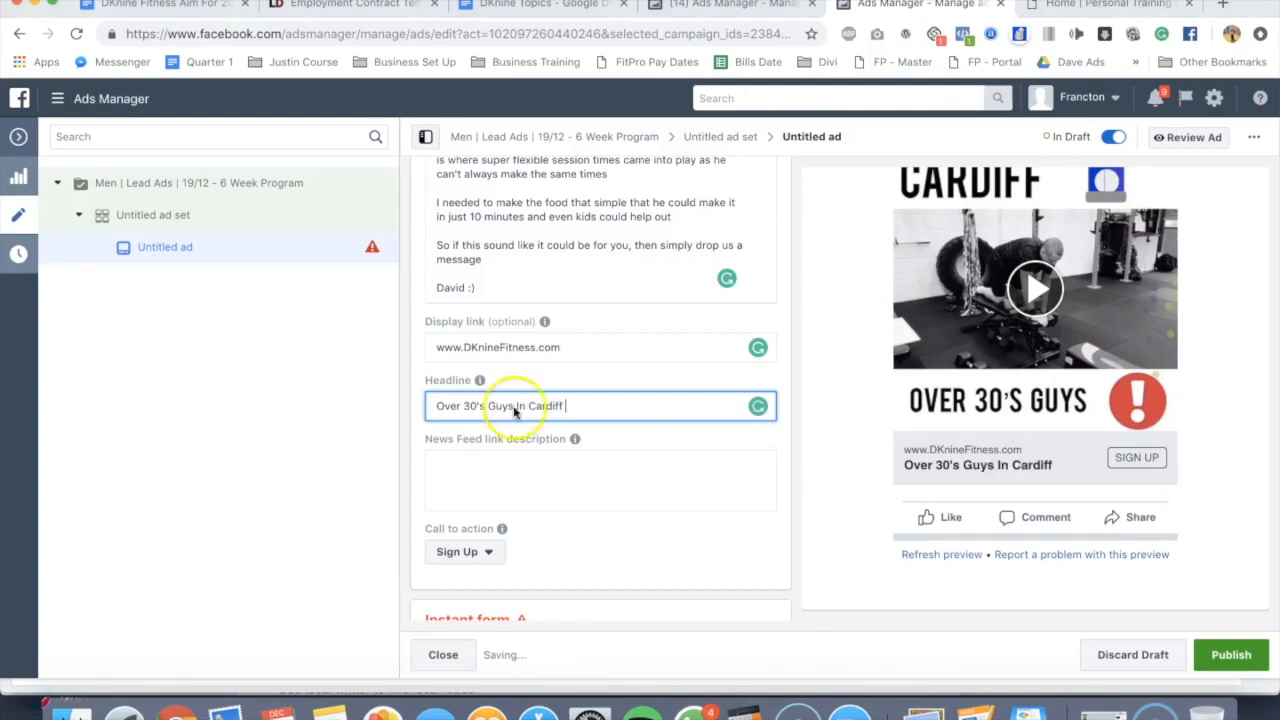
key("ctrl+super+space")
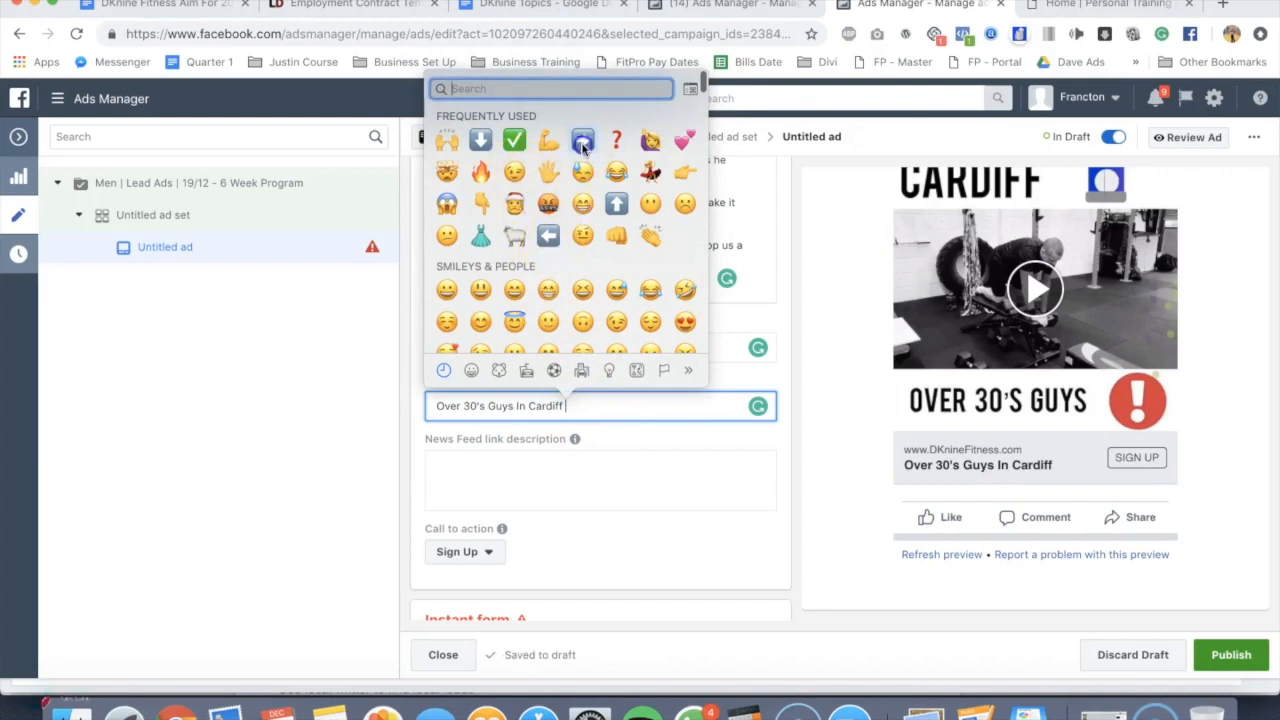
left_click(582, 143)
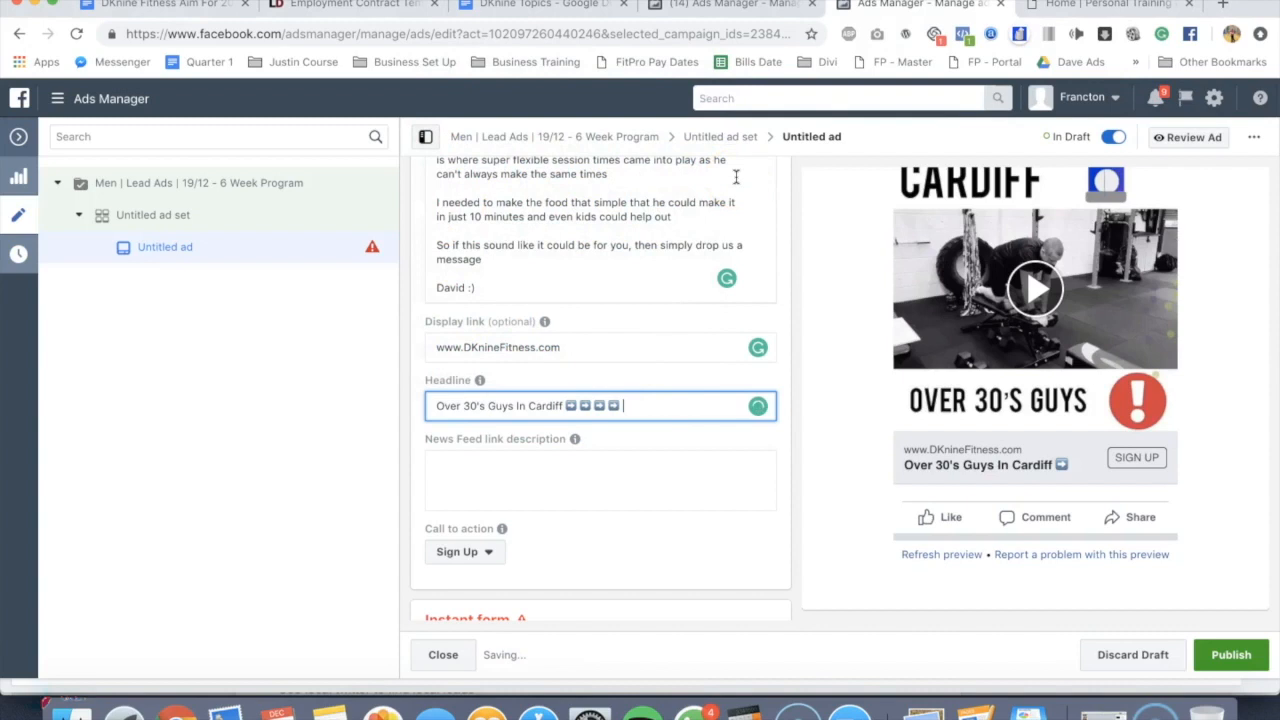
left_click(738, 550)
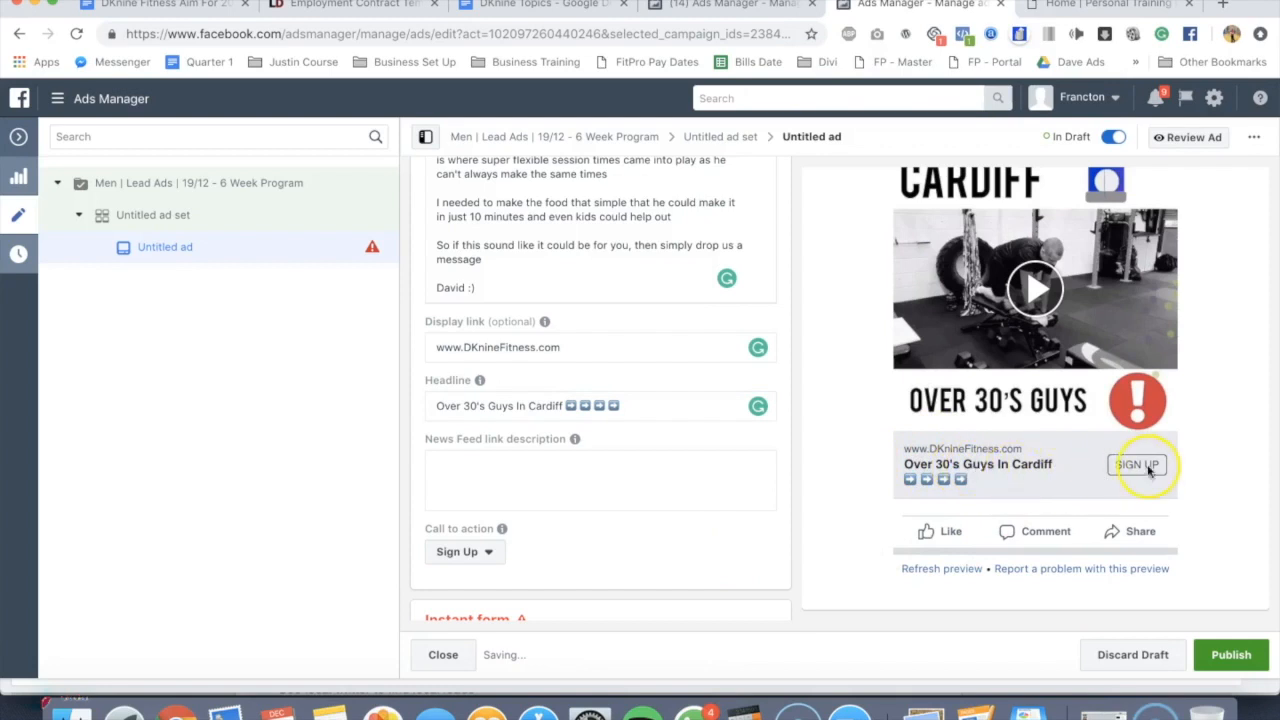
Set the ad's call to action to Learn More and check the ad preview.
left_click(487, 551)
left_click(490, 477)
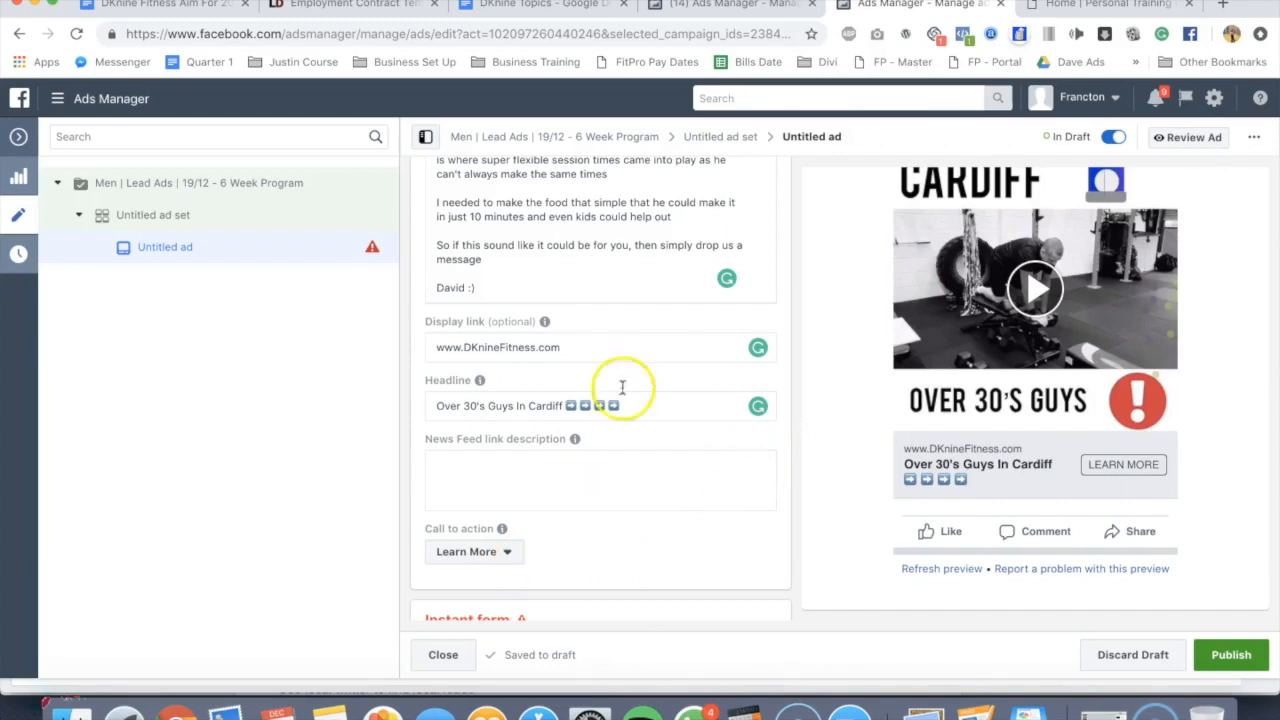
scroll(646, 371, "up", 3)
scroll(980, 354, "up", 4)
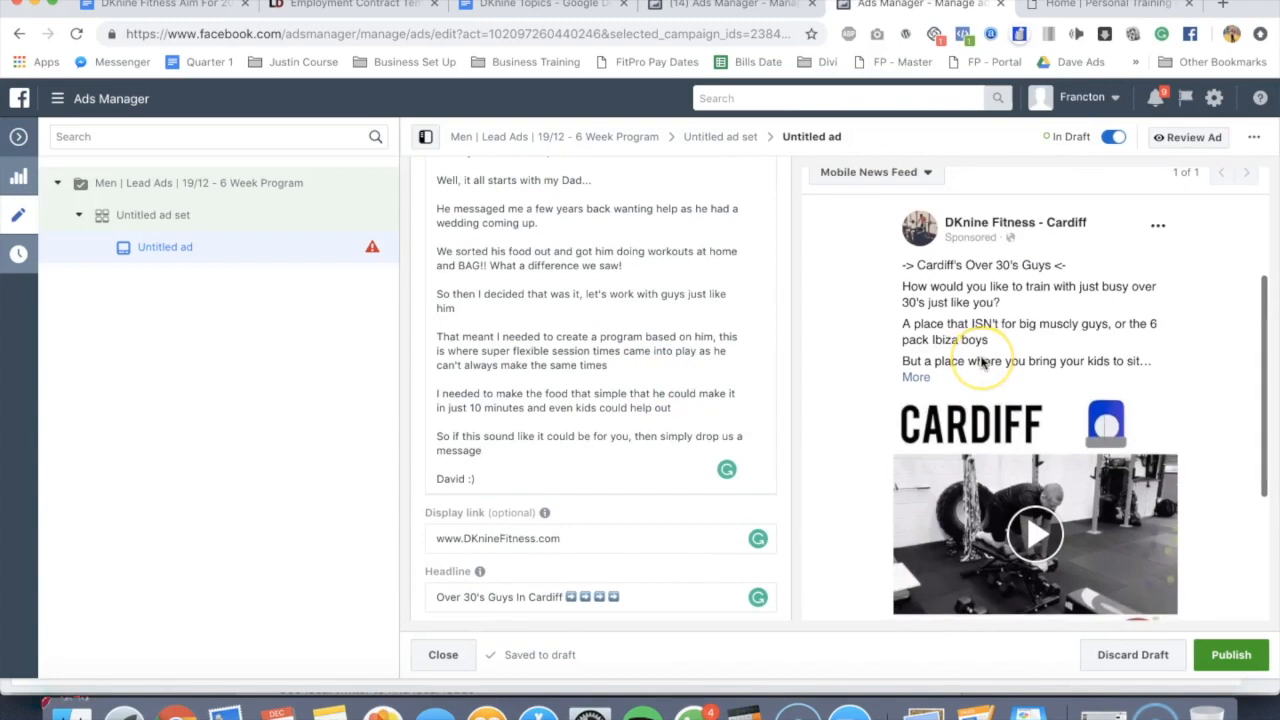
Start a new lead form from scratch for the ad's instant form.
scroll(982, 363, "down", 2)
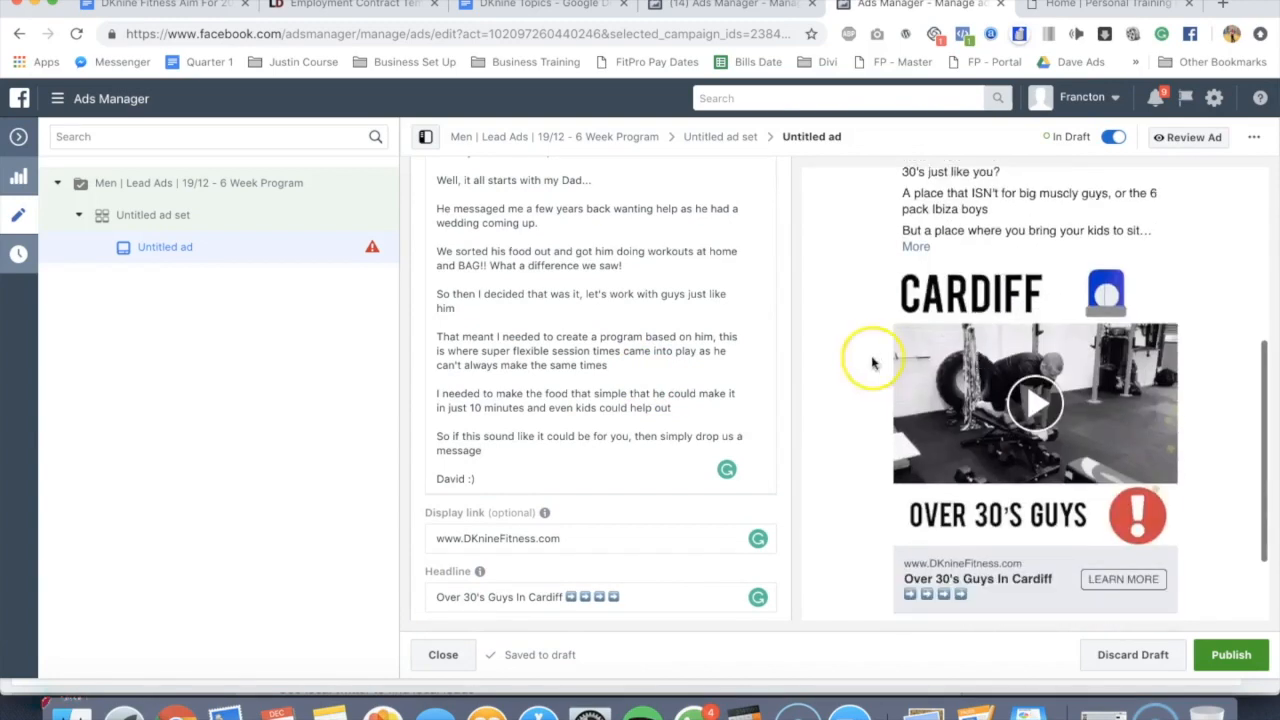
scroll(565, 372, "down", 4)
scroll(571, 372, "down", 1)
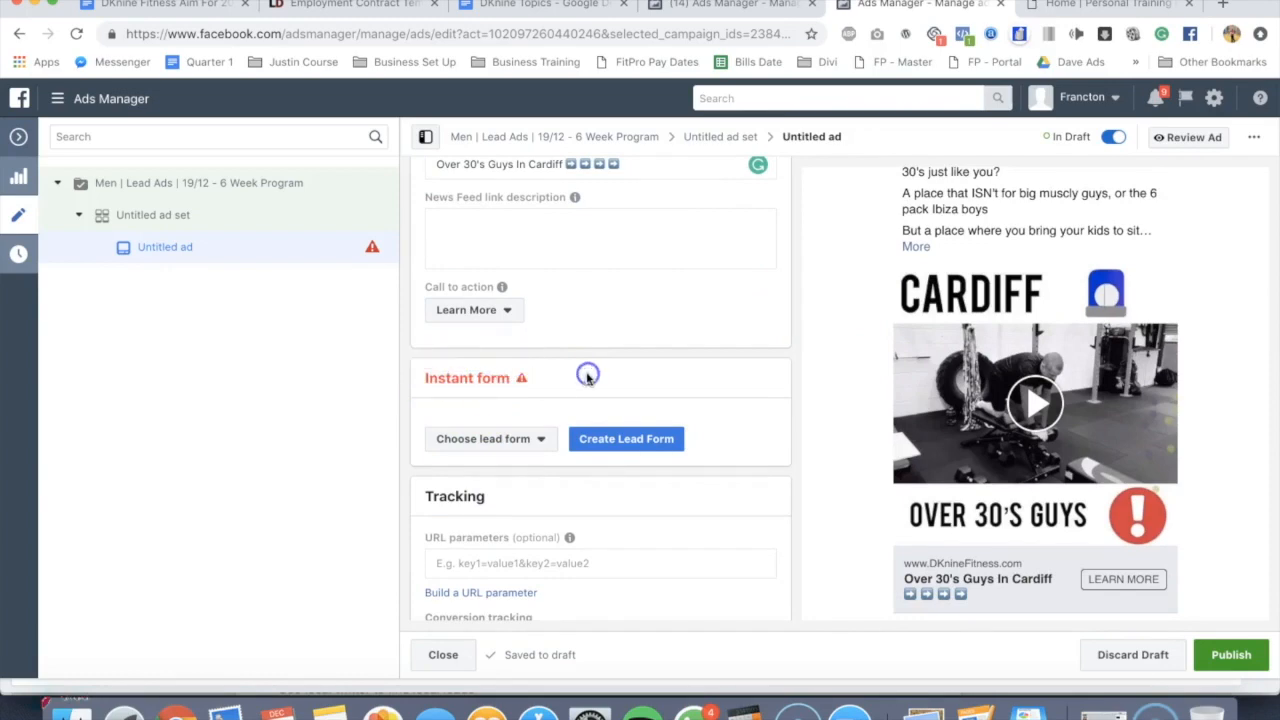
left_click(630, 440)
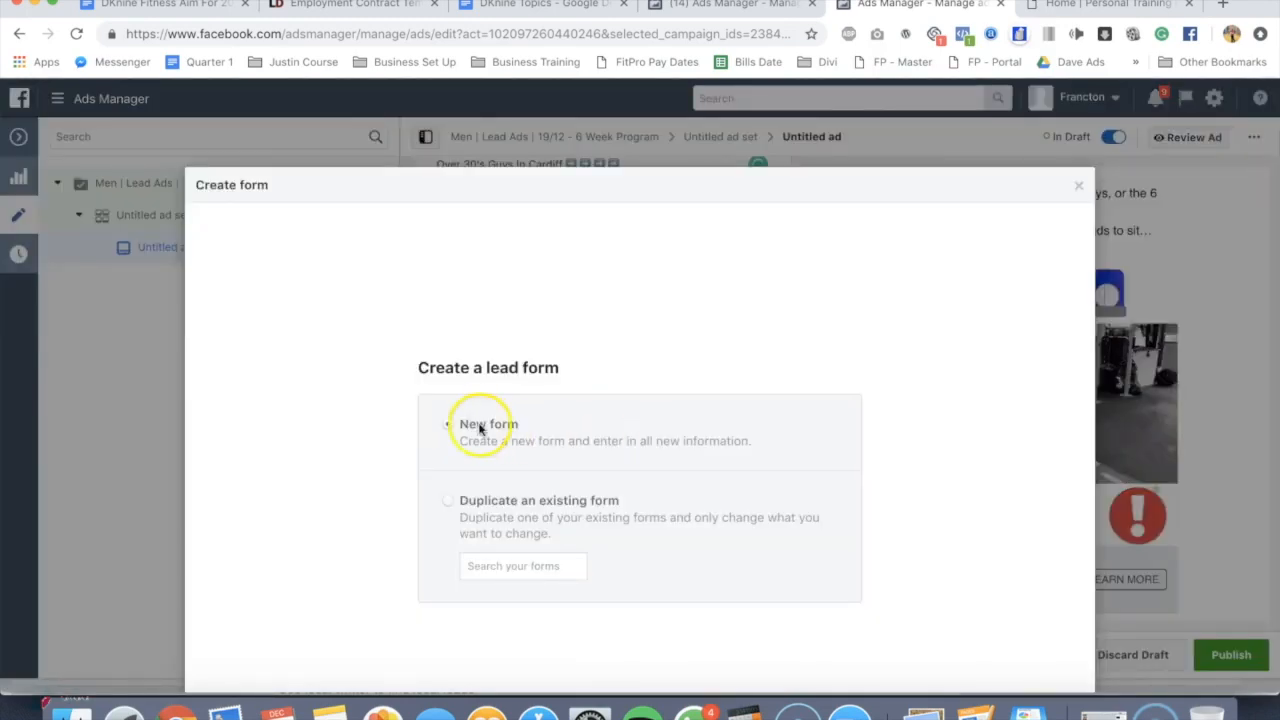
scroll(652, 402, "down", 2)
left_click(1055, 602)
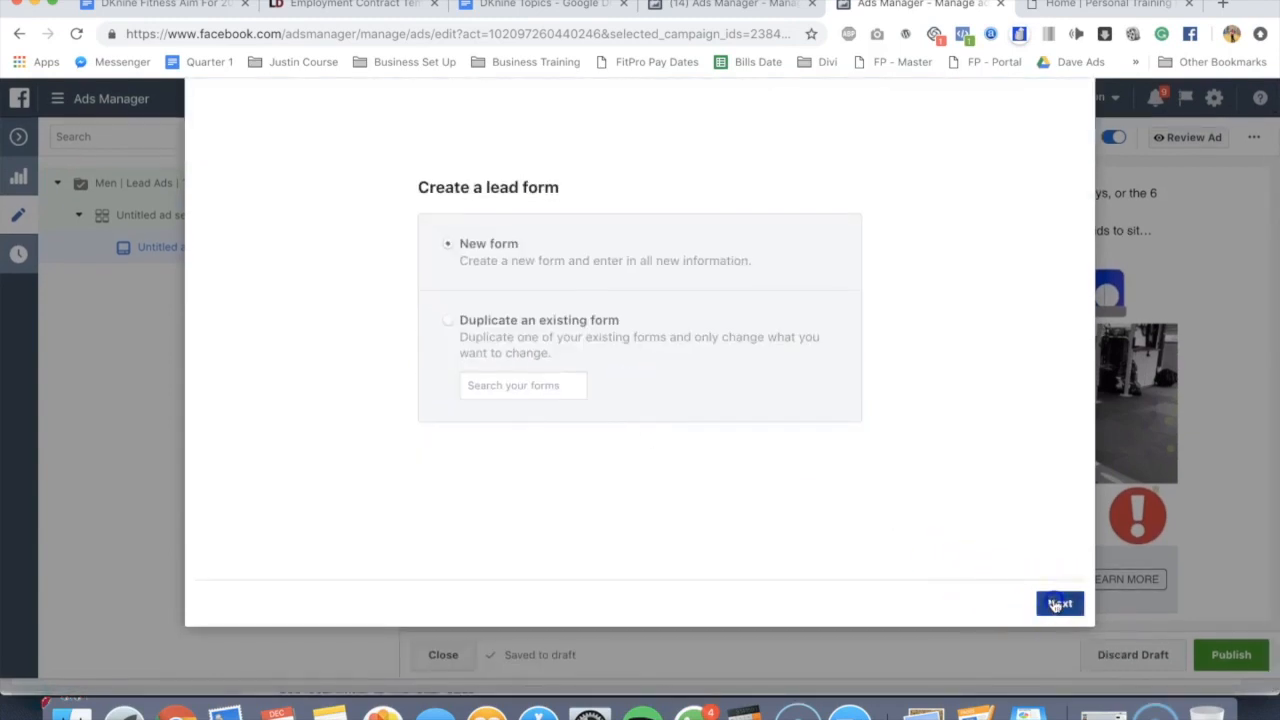
Name the lead form "Test Form for Challenge (19/12)".
left_click(308, 160)
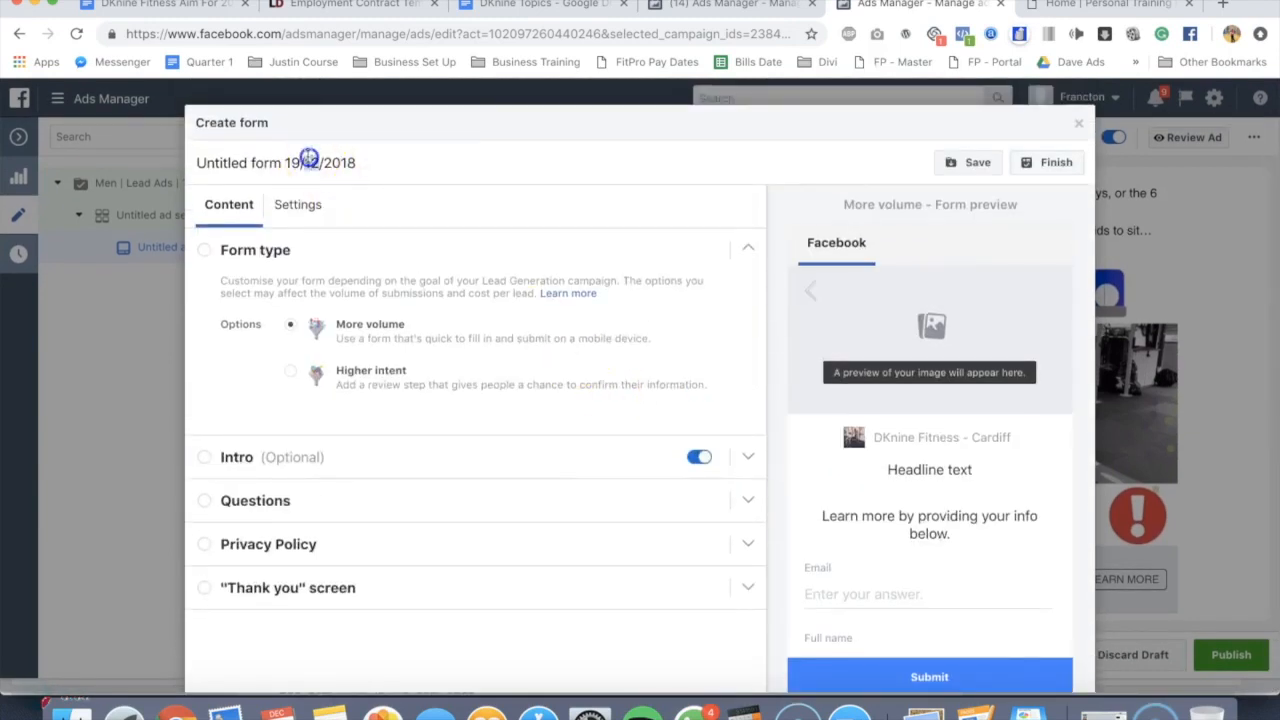
triple_click(308, 160)
type("Test Form for Challenge (19/12")
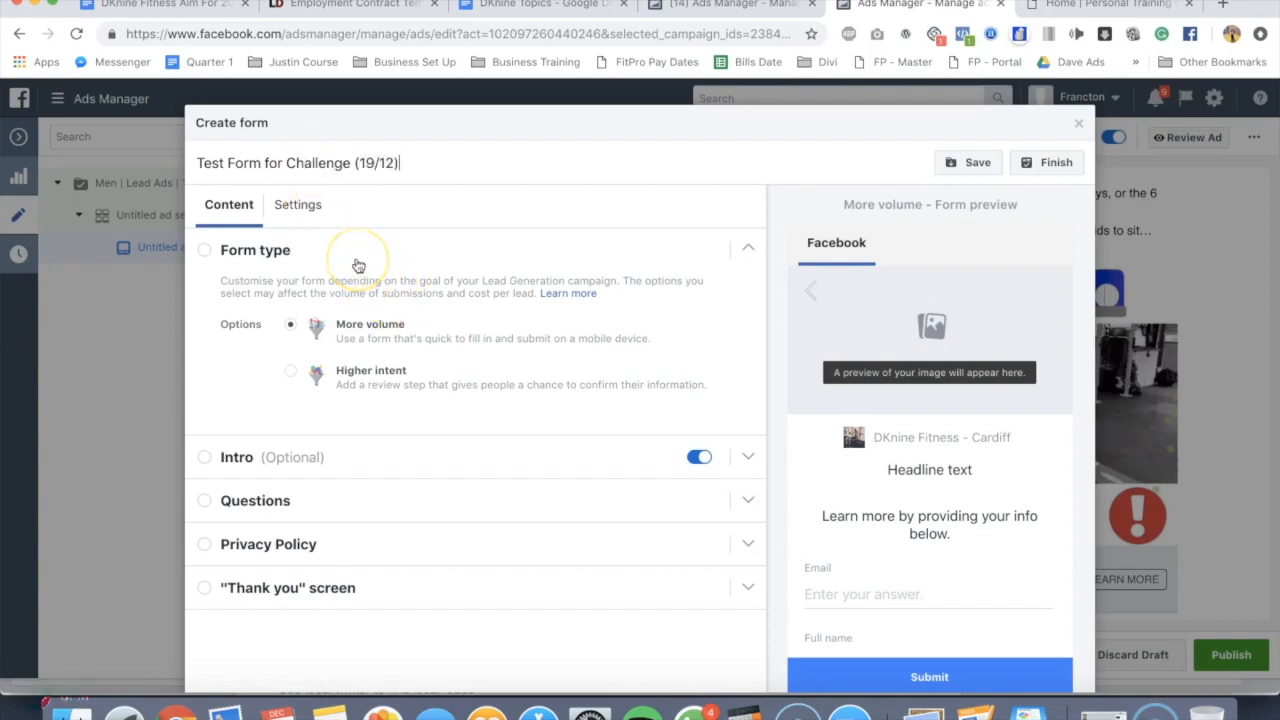
Turn off the form's intro and set the questions headline to "Where should we send you more information?".
left_click(700, 457)
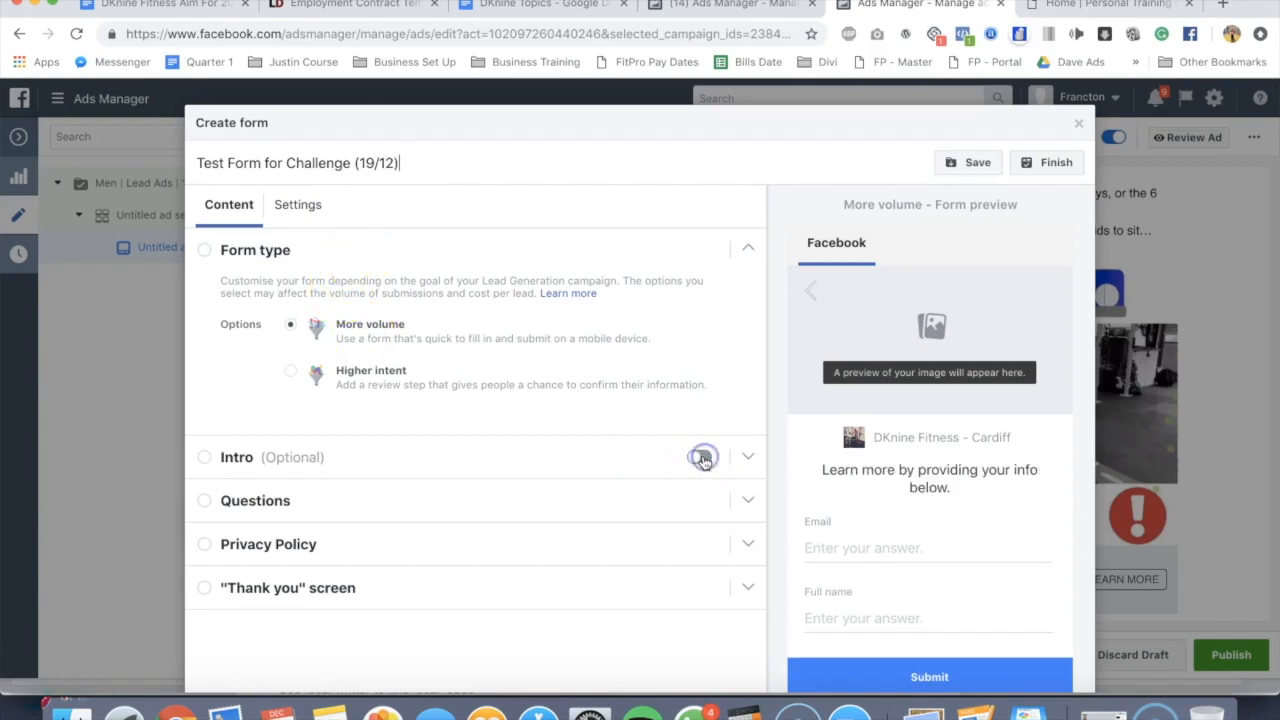
left_click(750, 500)
left_click(400, 371)
type("W")
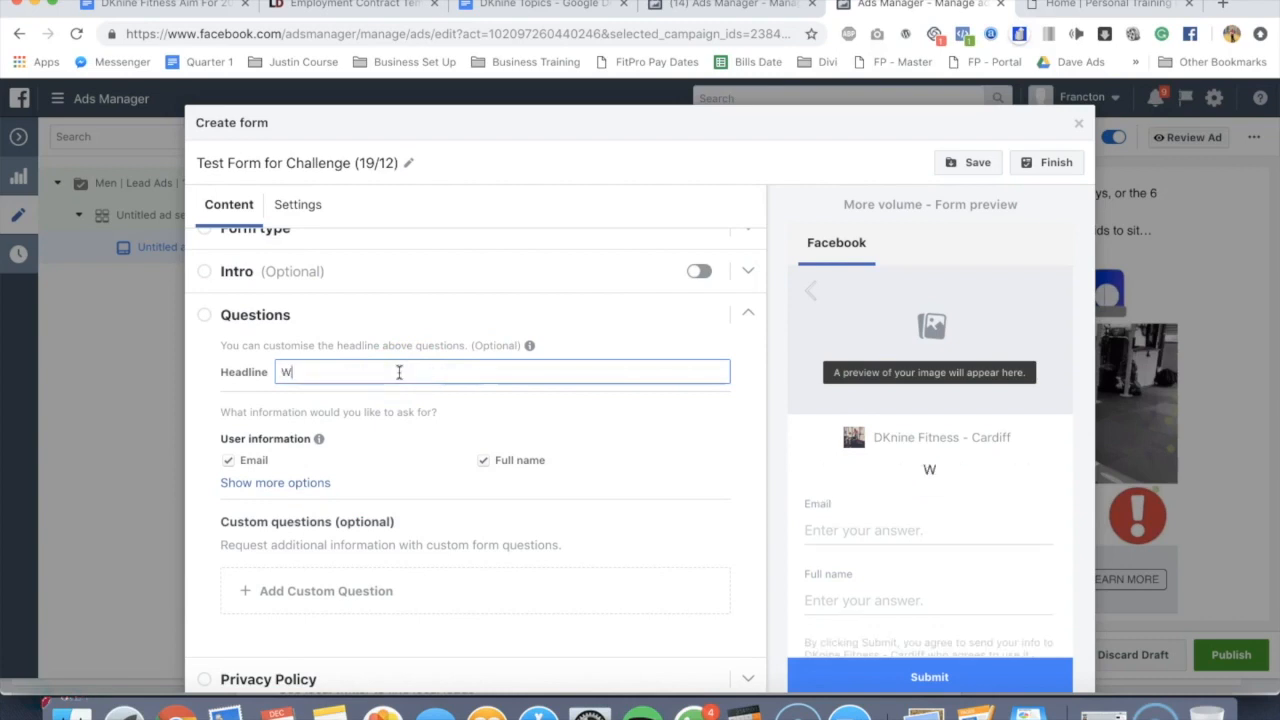
type("here should w")
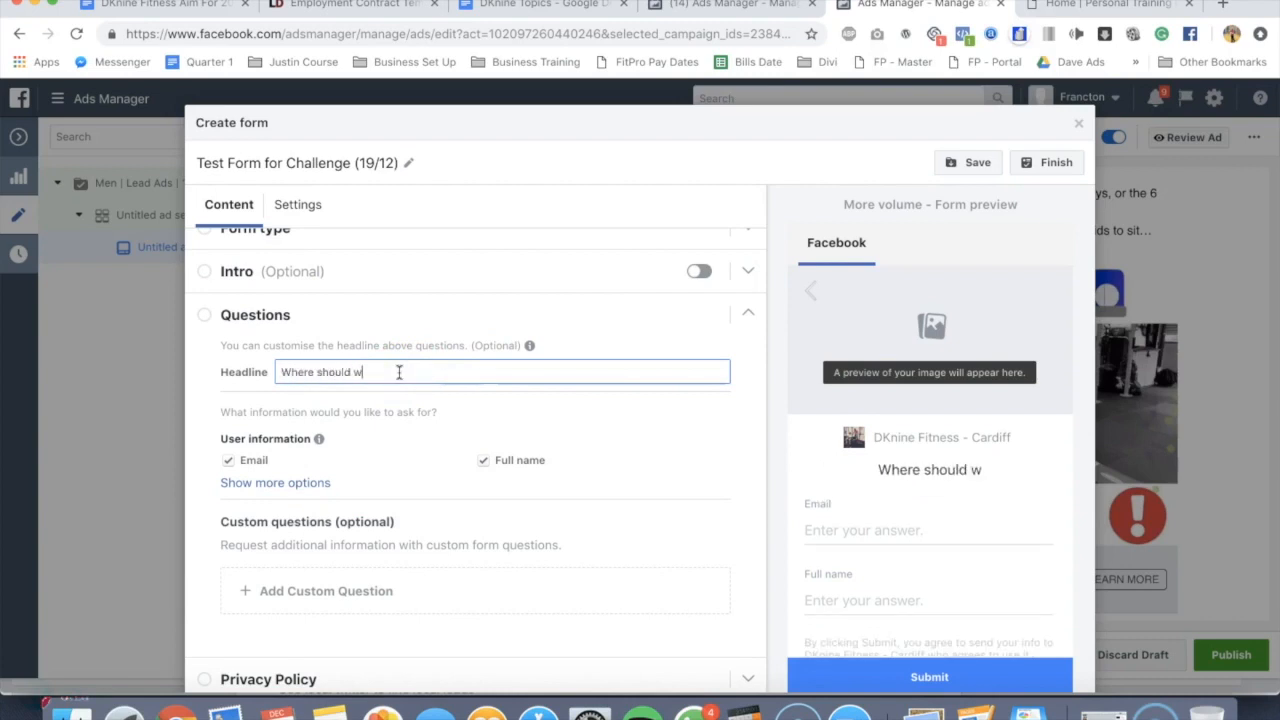
type("e send you more ")
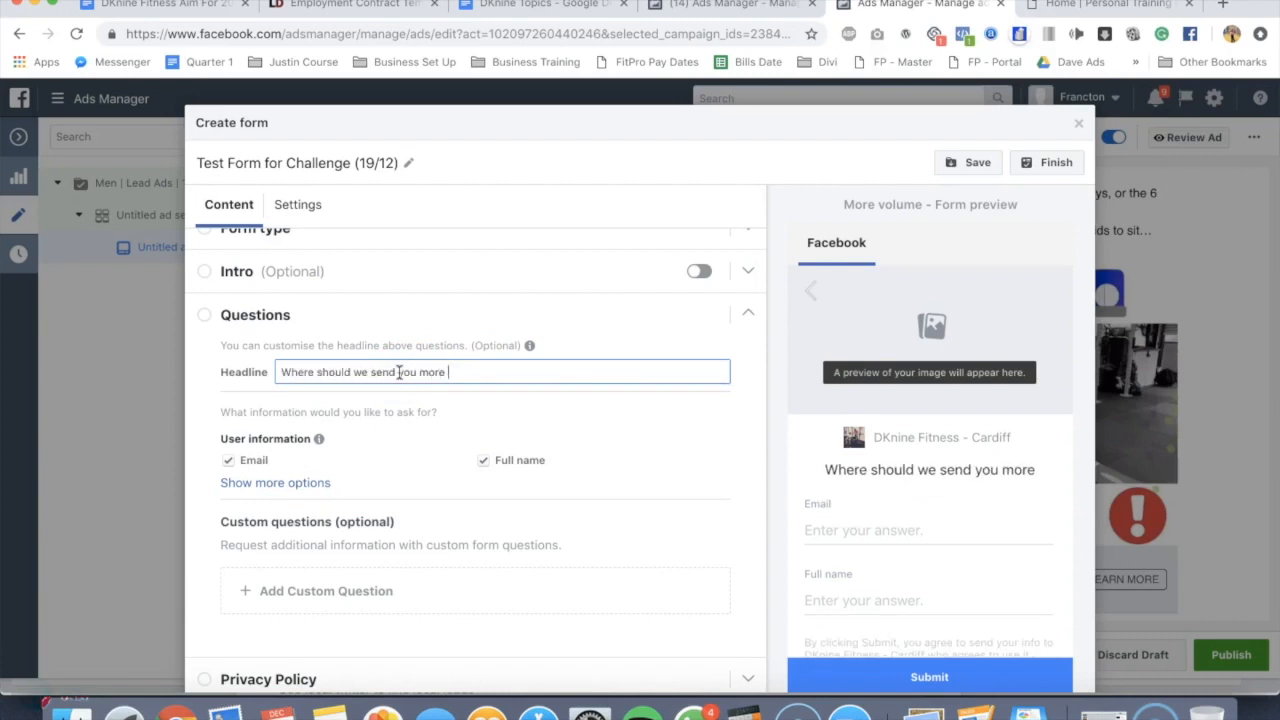
type("information?")
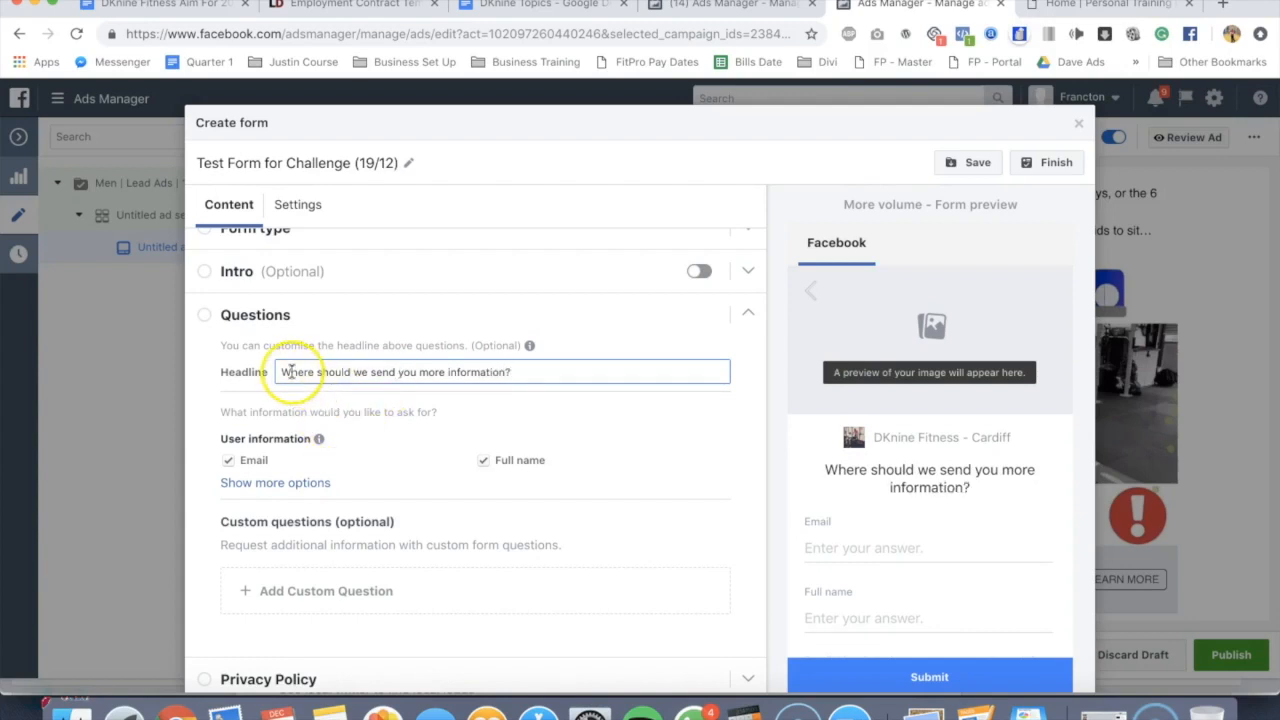
Add the phone number to the requested user information and check the form preview.
scroll(921, 399, "down", 2)
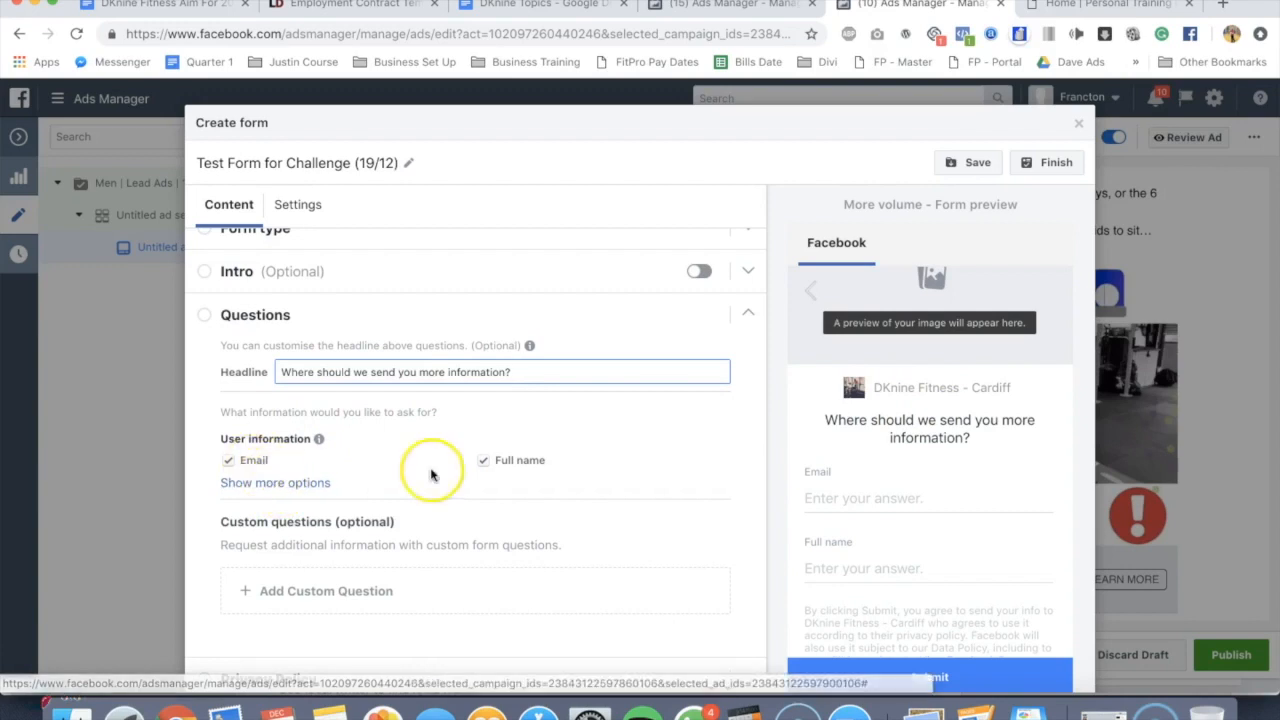
left_click(279, 487)
scroll(457, 425, "down", 1)
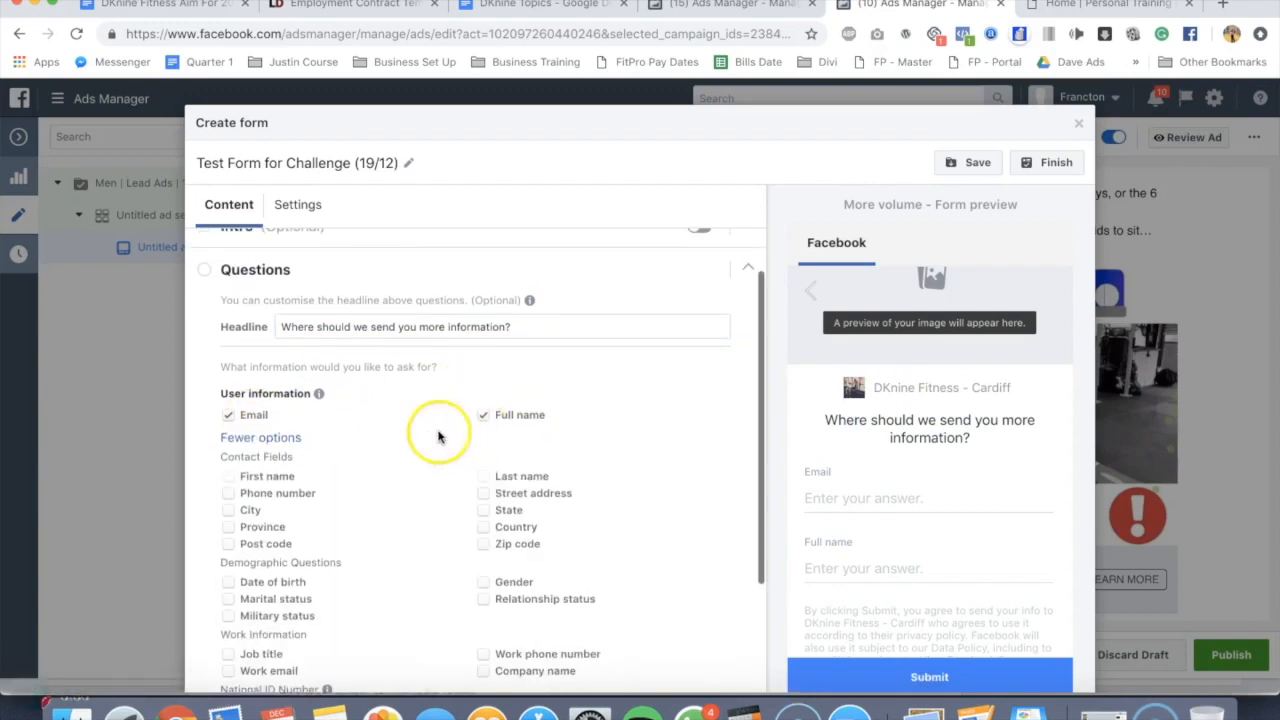
left_click(284, 493)
scroll(810, 418, "down", 1)
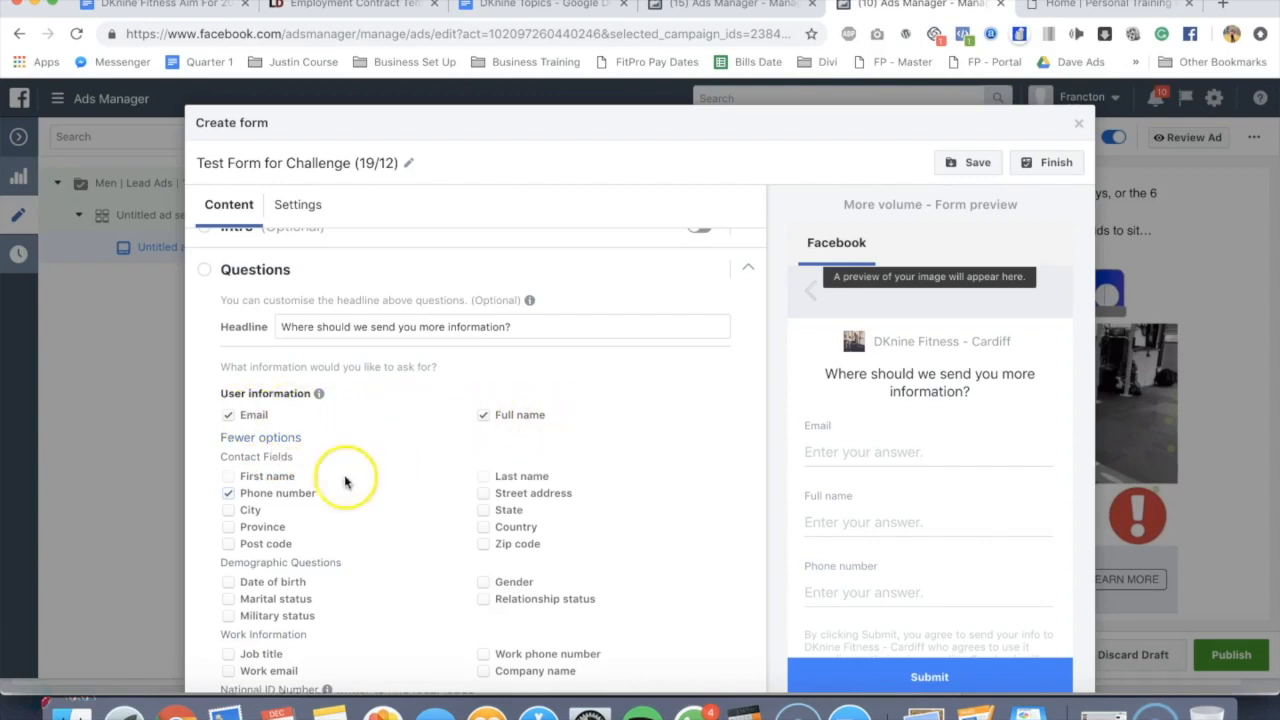
scroll(938, 482, "down", 2)
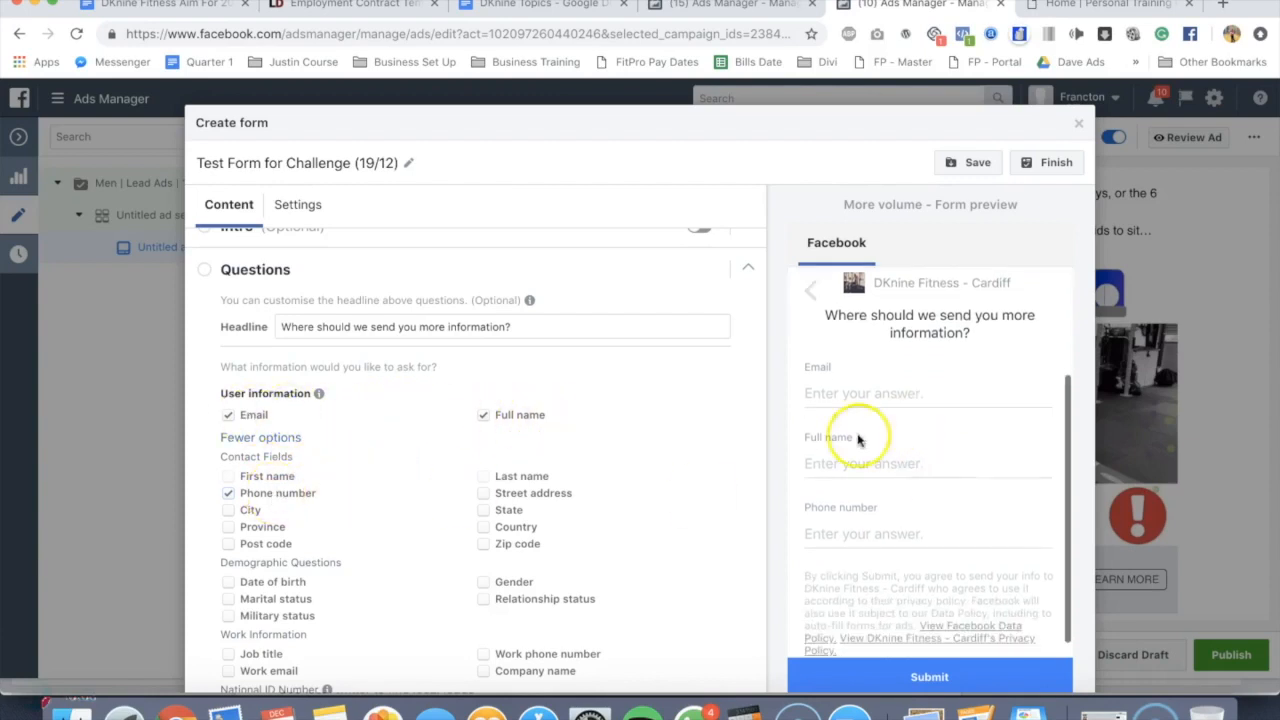
scroll(697, 450, "down", 3)
scroll(700, 452, "down", 3)
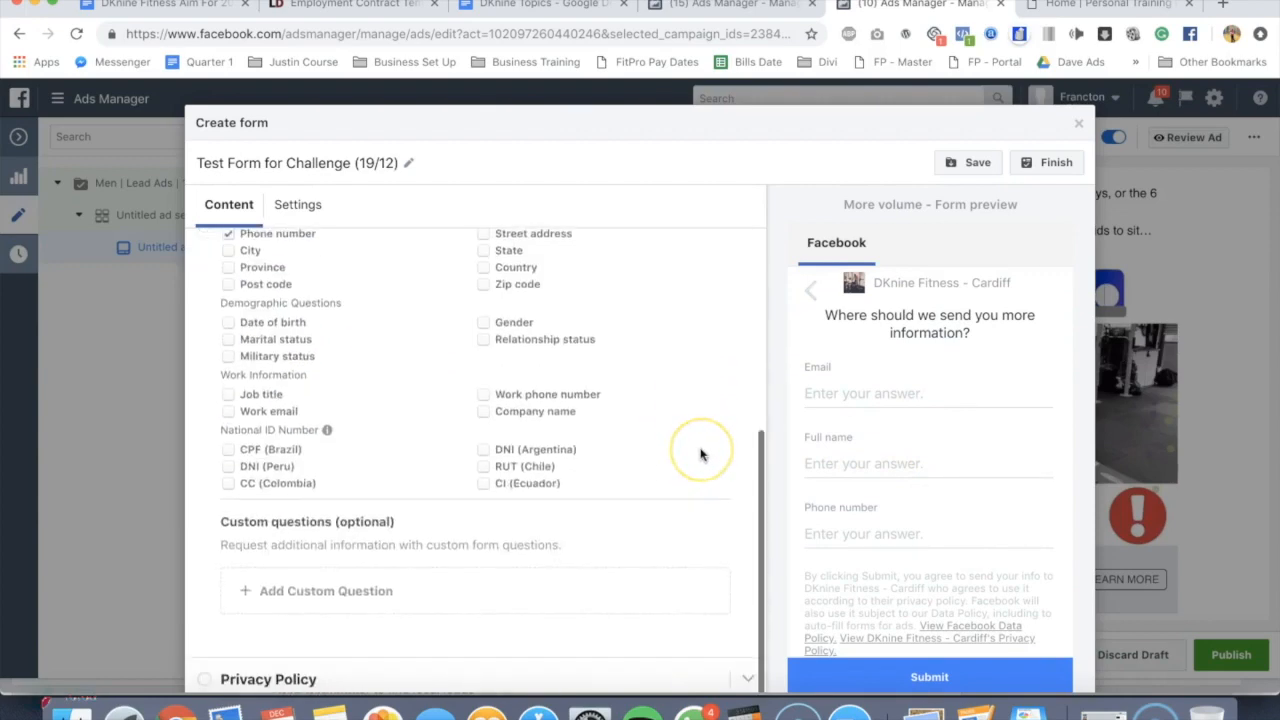
scroll(680, 470, "down", 3)
left_click(749, 561)
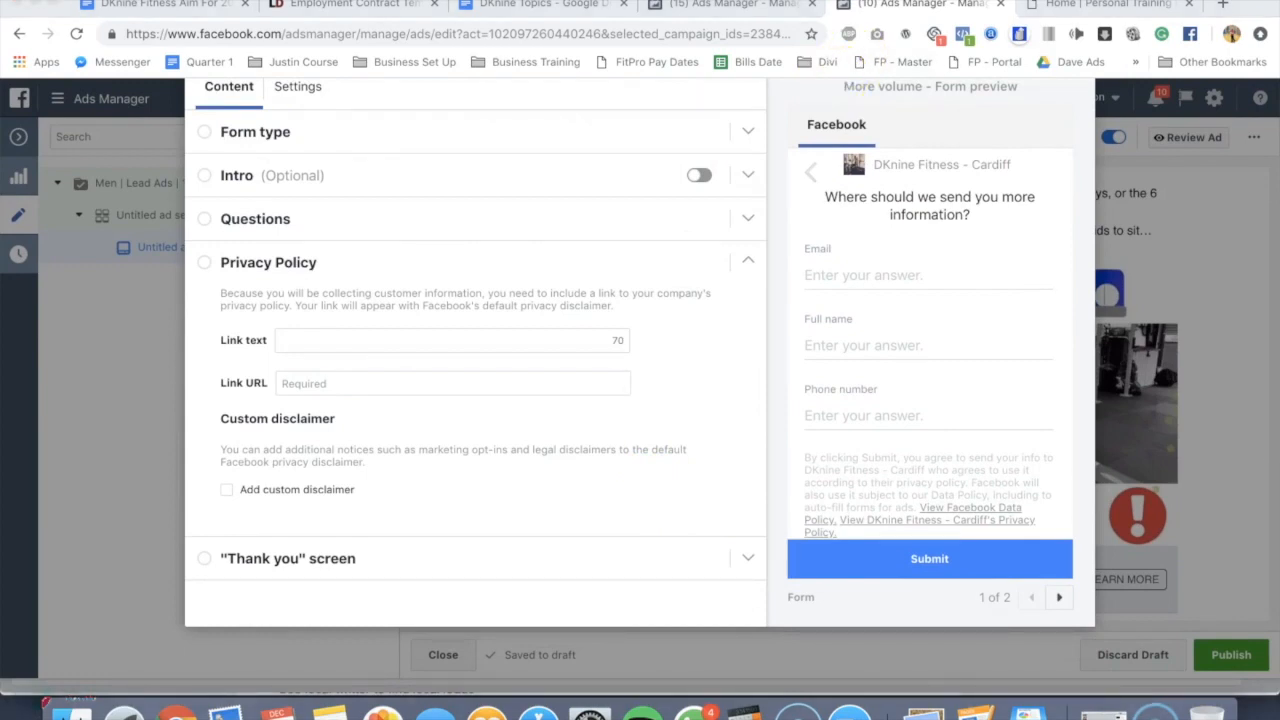
left_click(337, 341)
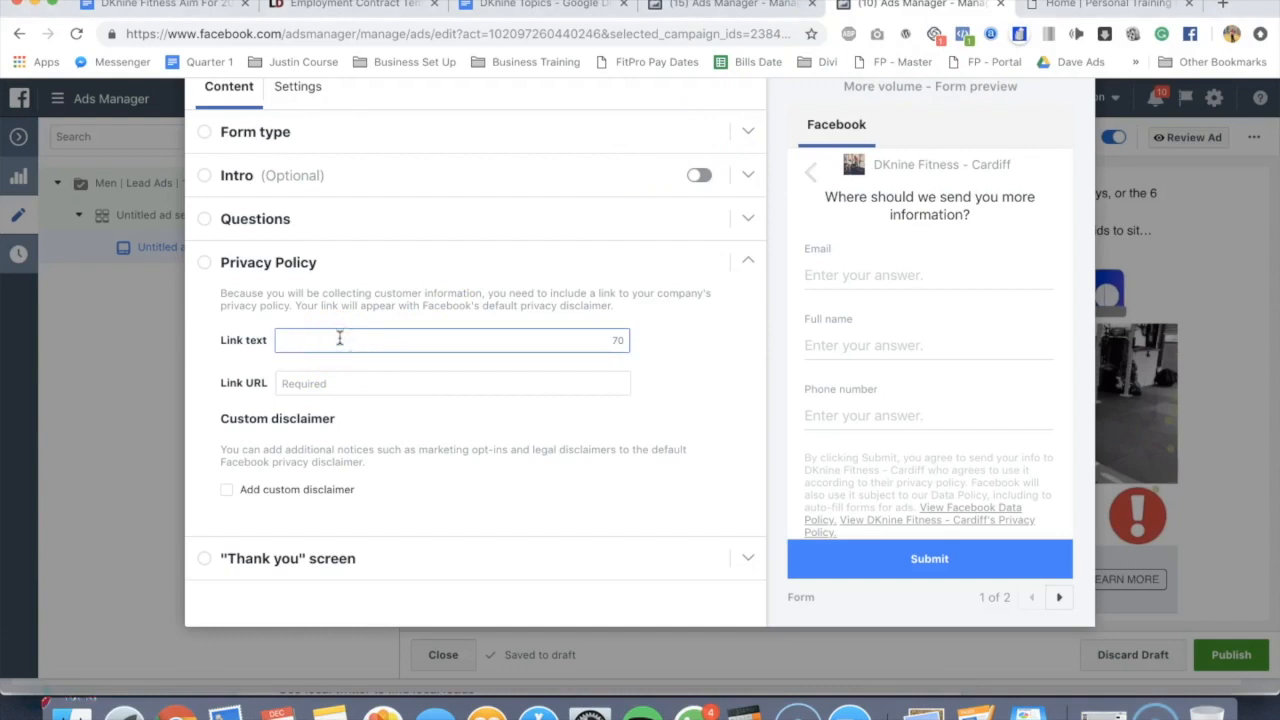
type("Privacy Policy")
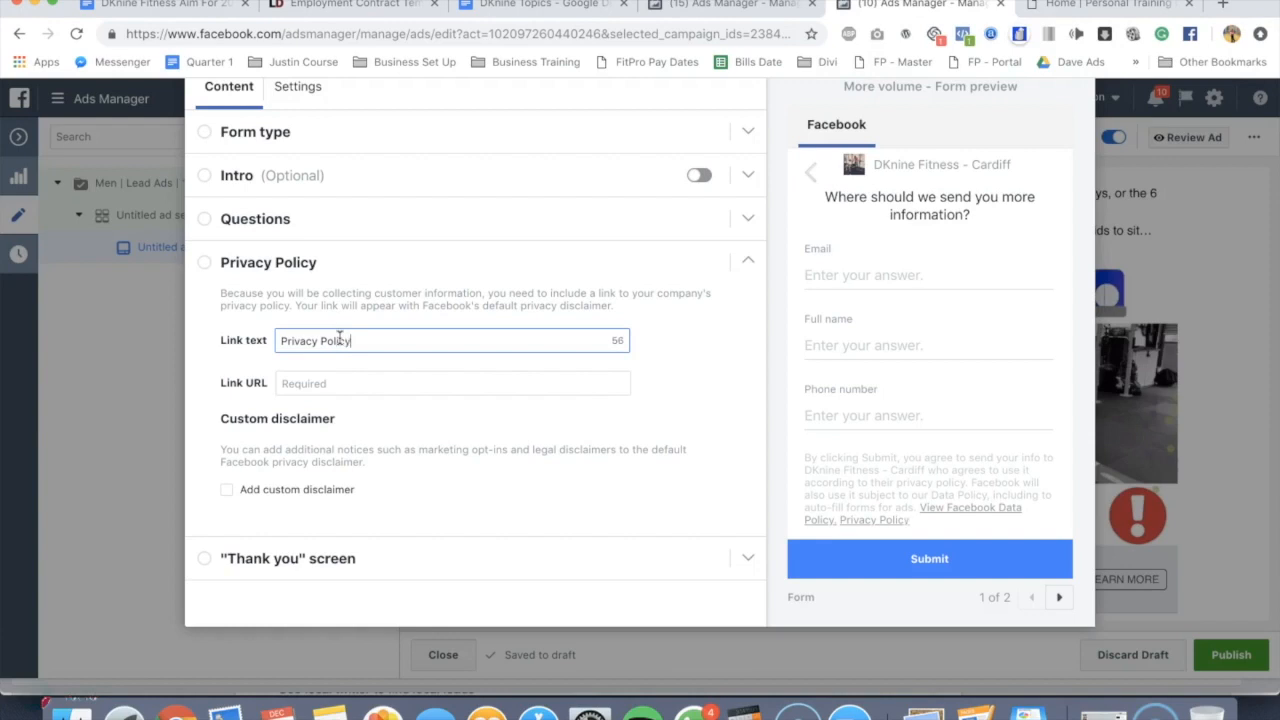
key("Tab")
type("www.cardiff.dkninefitness.com/privacy-policy")
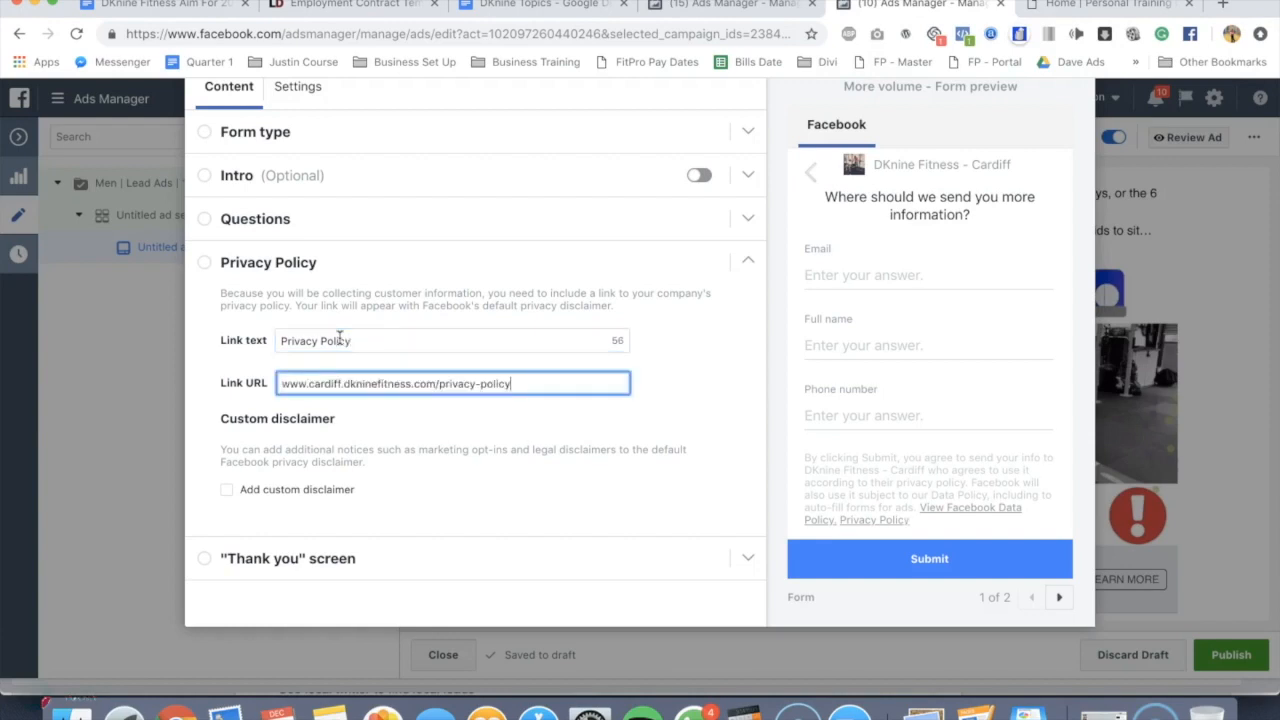
left_click(745, 262)
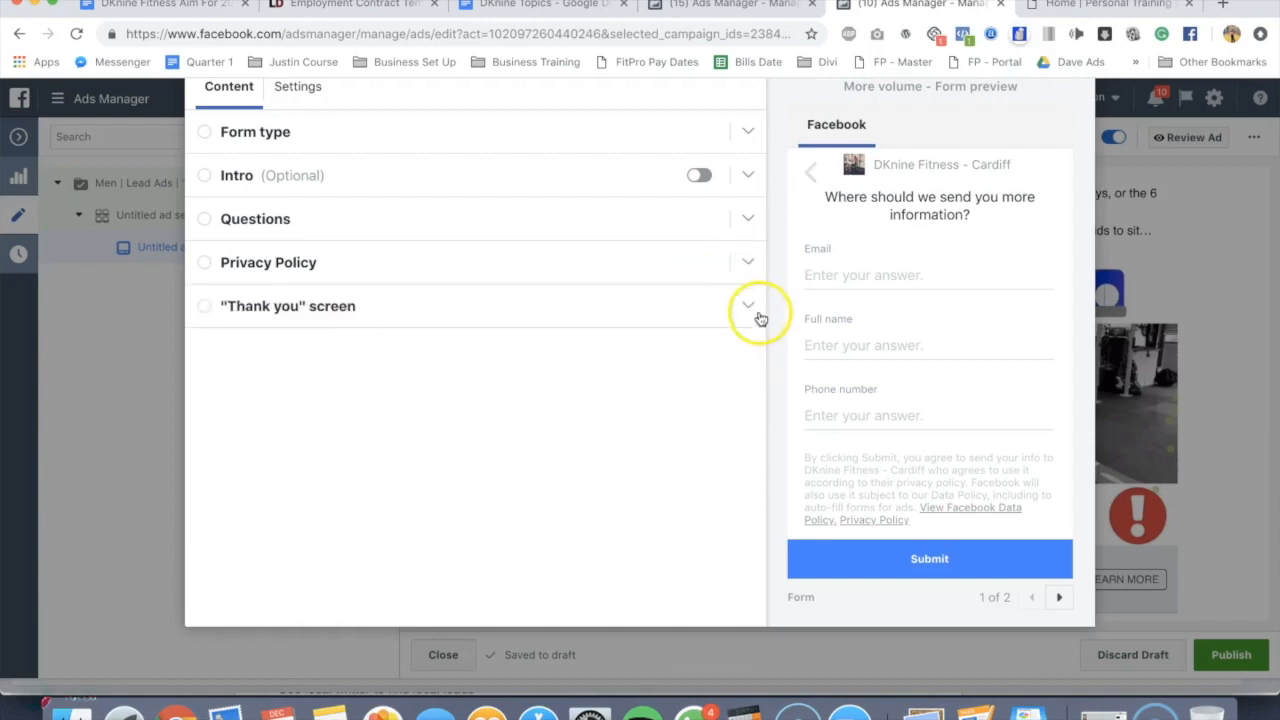
Set the thank-you headline to "Your Almost There..." and the description to thank leads for their "Over 30's" enquiry and direct them to the short application form.
left_click(750, 306)
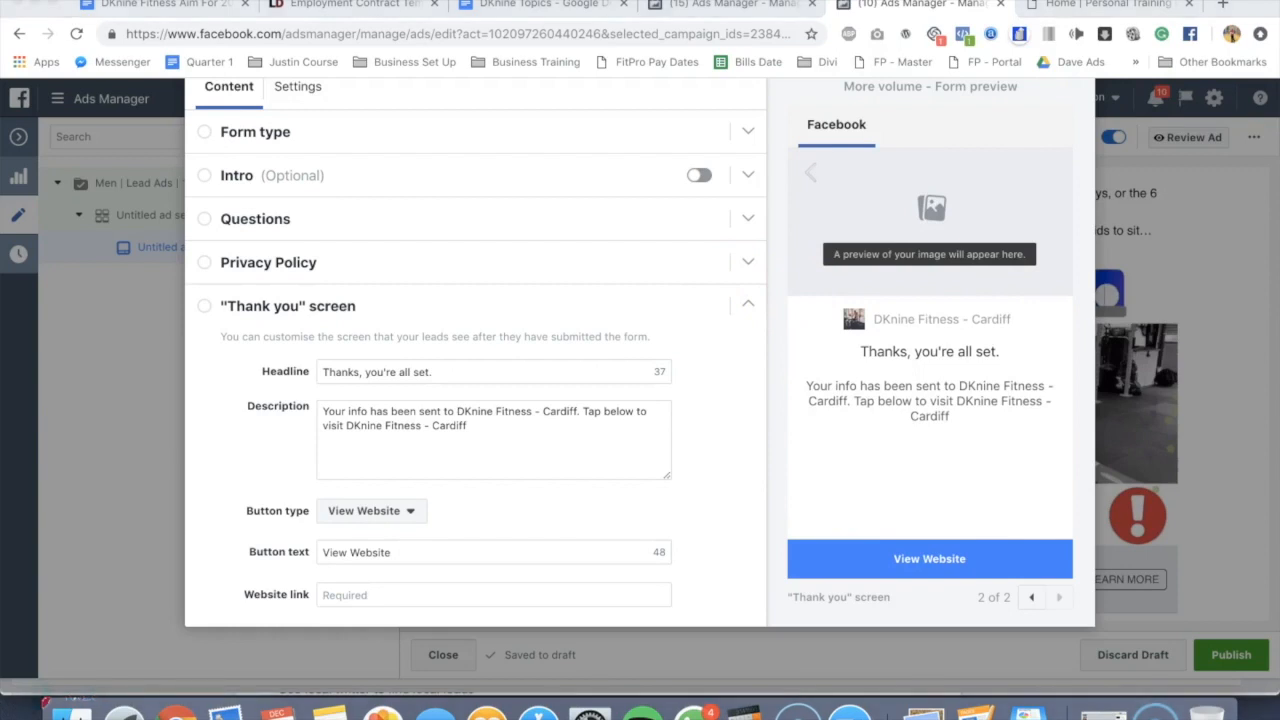
left_click(483, 420)
triple_click(485, 422)
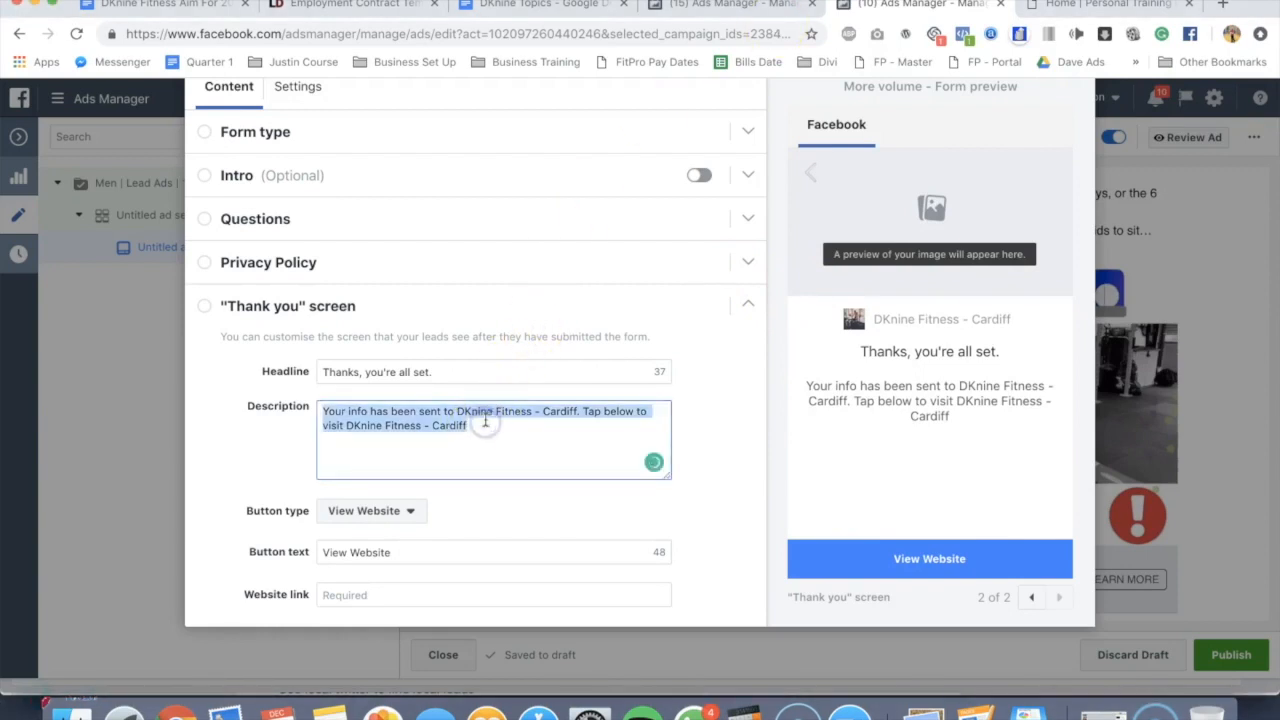
type("Thank you for requesting more information on our \"Over 30’s\" program. The next step is to complete the short application form and tell us more about you. Simply click the button below to complete. Speak soon. David :)")
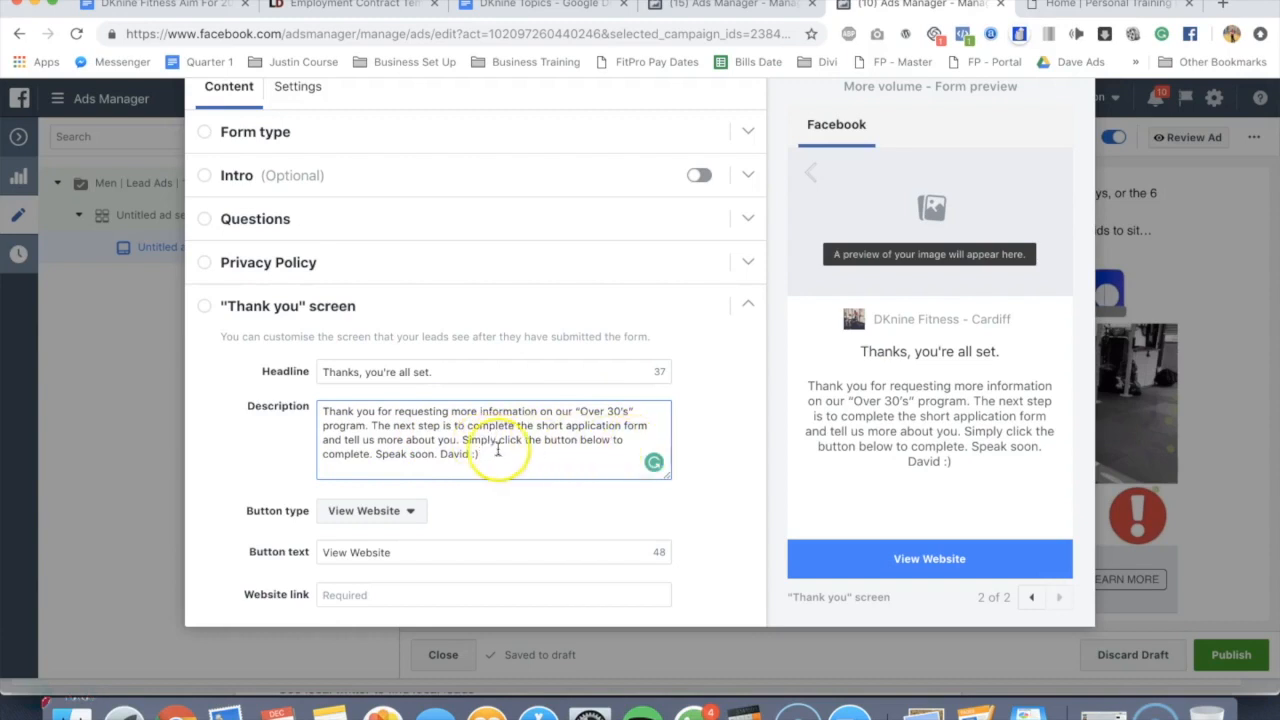
triple_click(441, 370)
type("Your Almost There...")
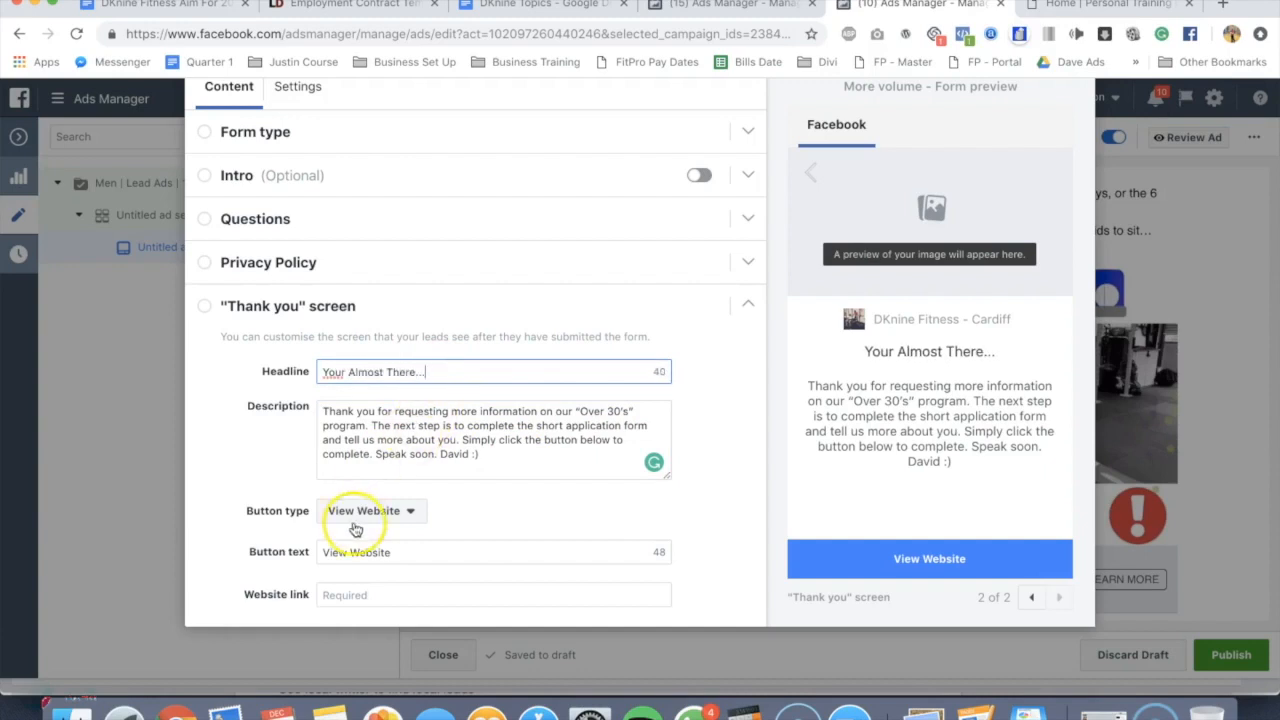
left_click(331, 557)
key("super+a")
key("BackSpace")
type("Complet")
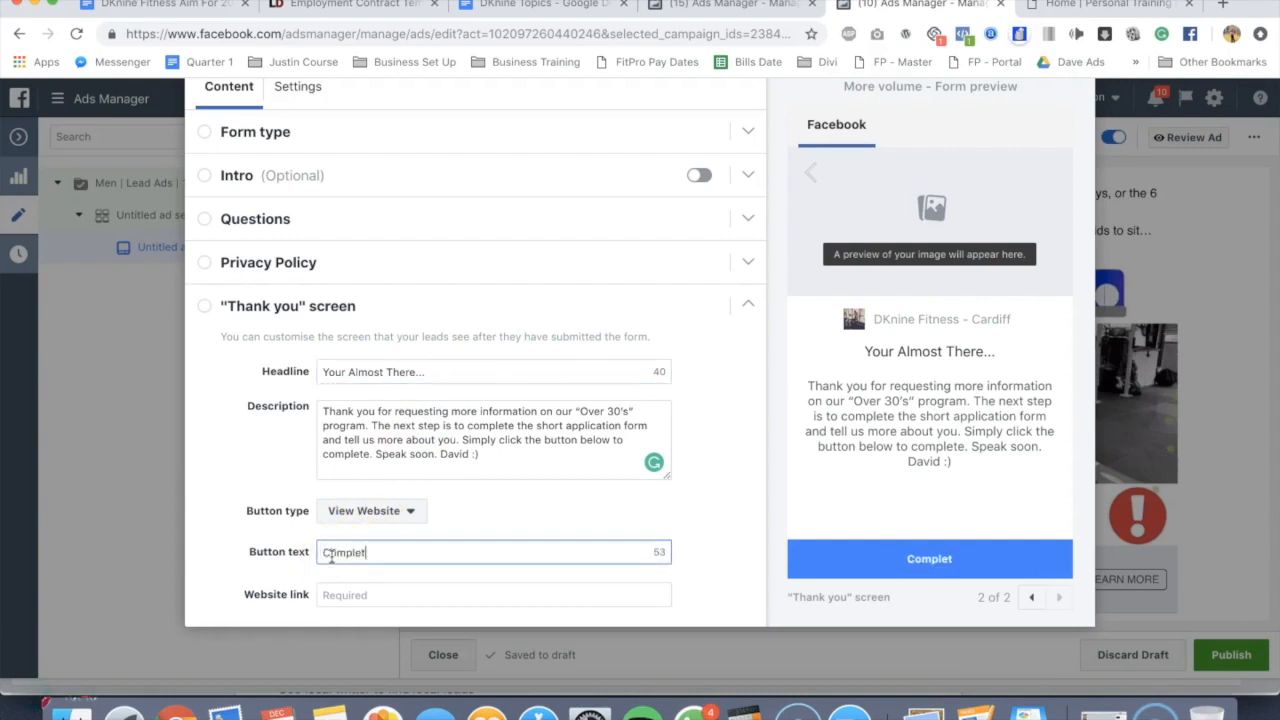
type("e Application")
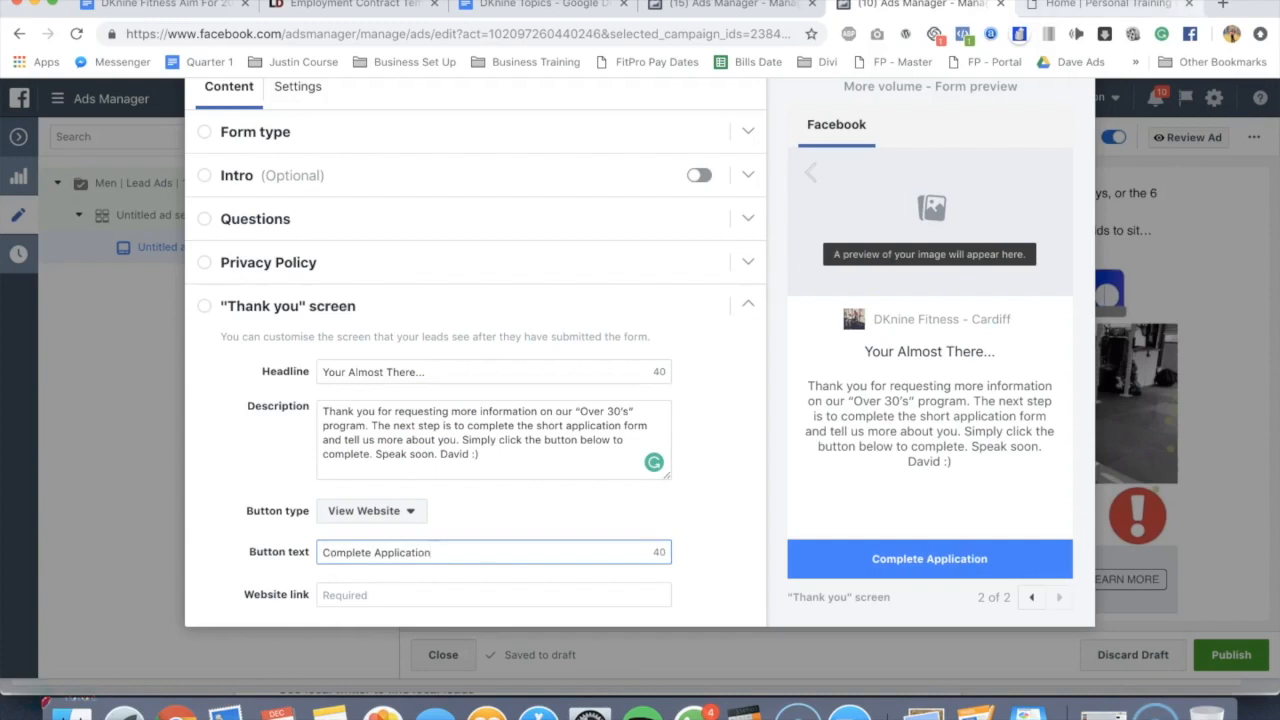
key("super+Tab")
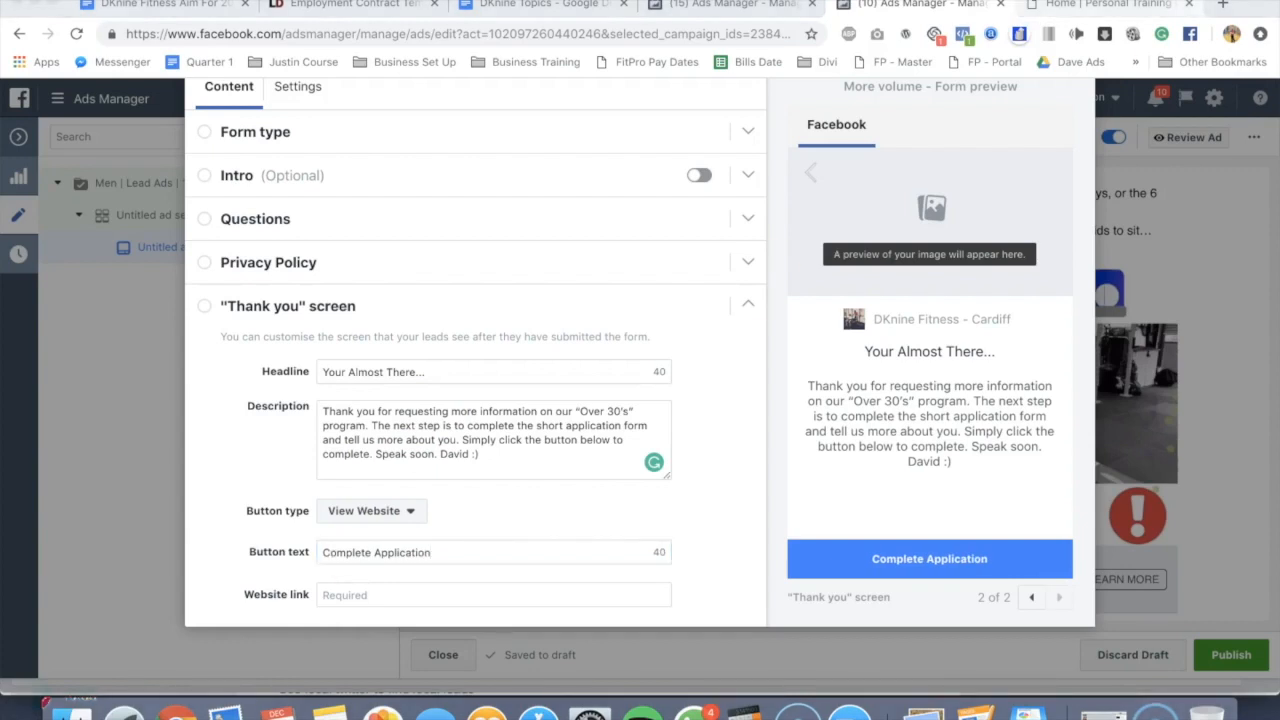
left_click(369, 595)
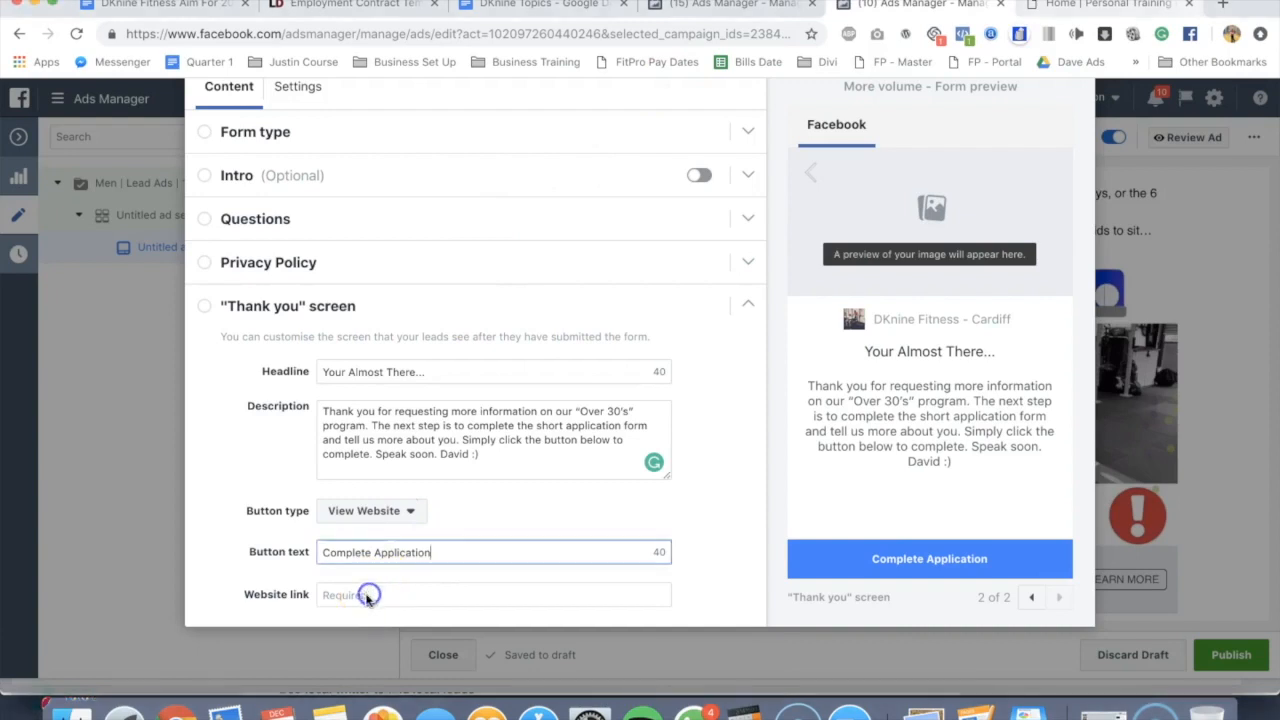
type("www.cardiff.dkninefitness.com/get-started")
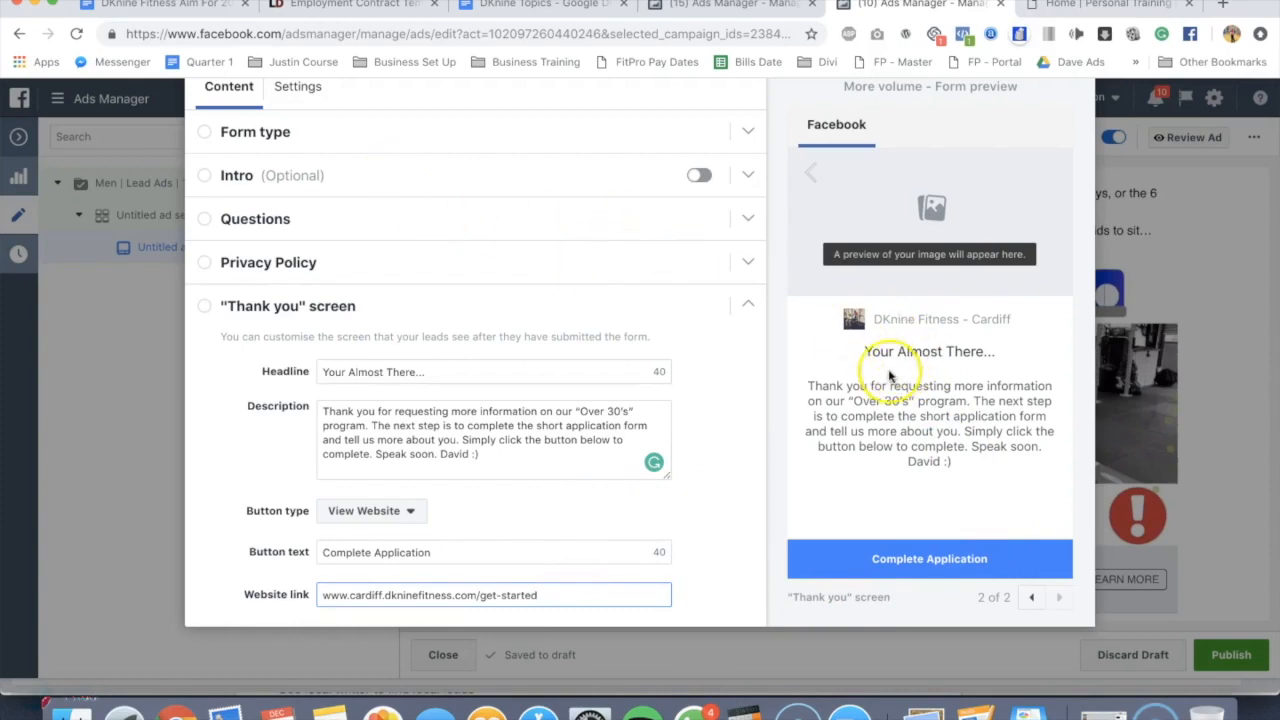
Save and finish the lead form so it is attached to the ad.
scroll(894, 371, "up", 3)
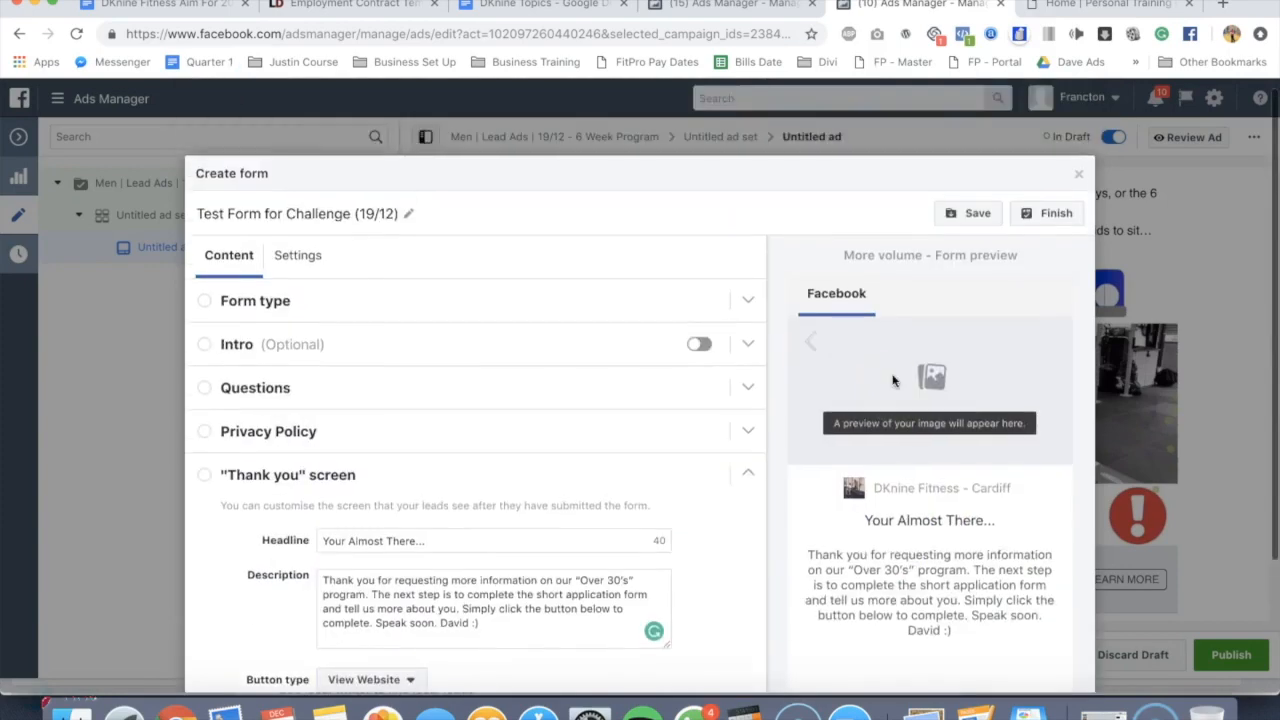
left_click(960, 214)
left_click(1058, 214)
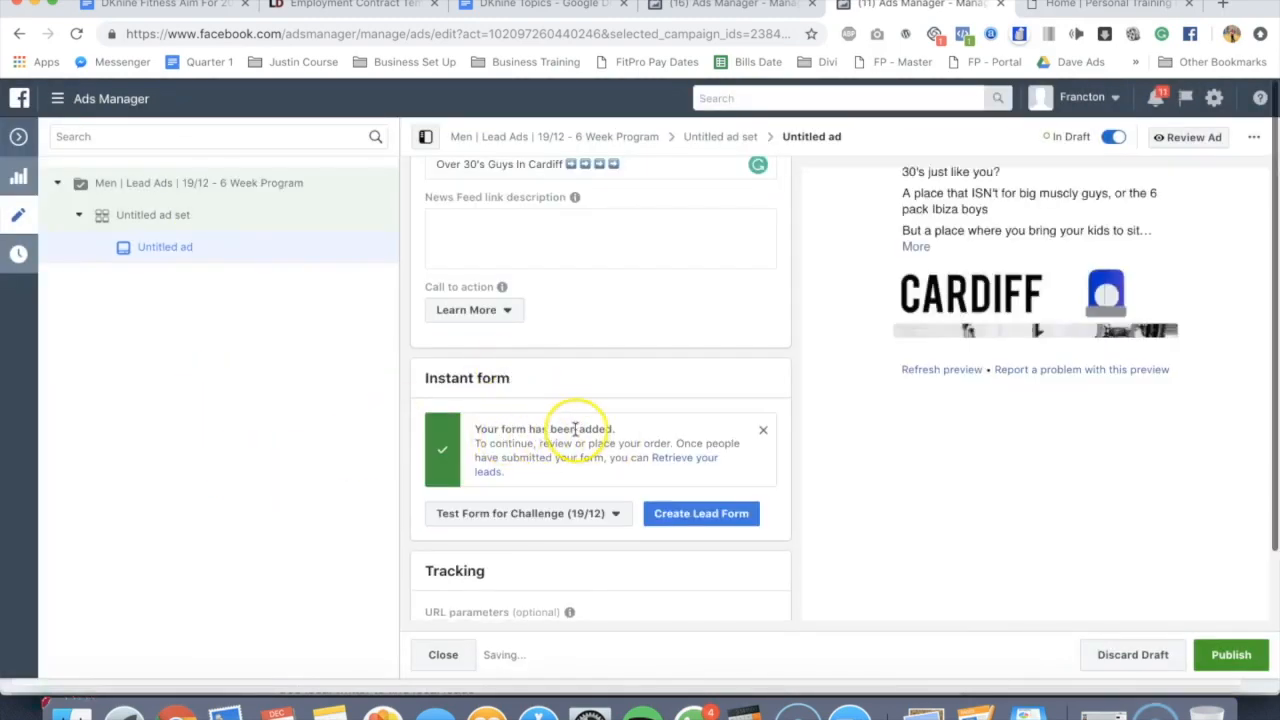
Publish the campaign with its ad set and ad, and return to the ads overview.
left_click(1237, 655)
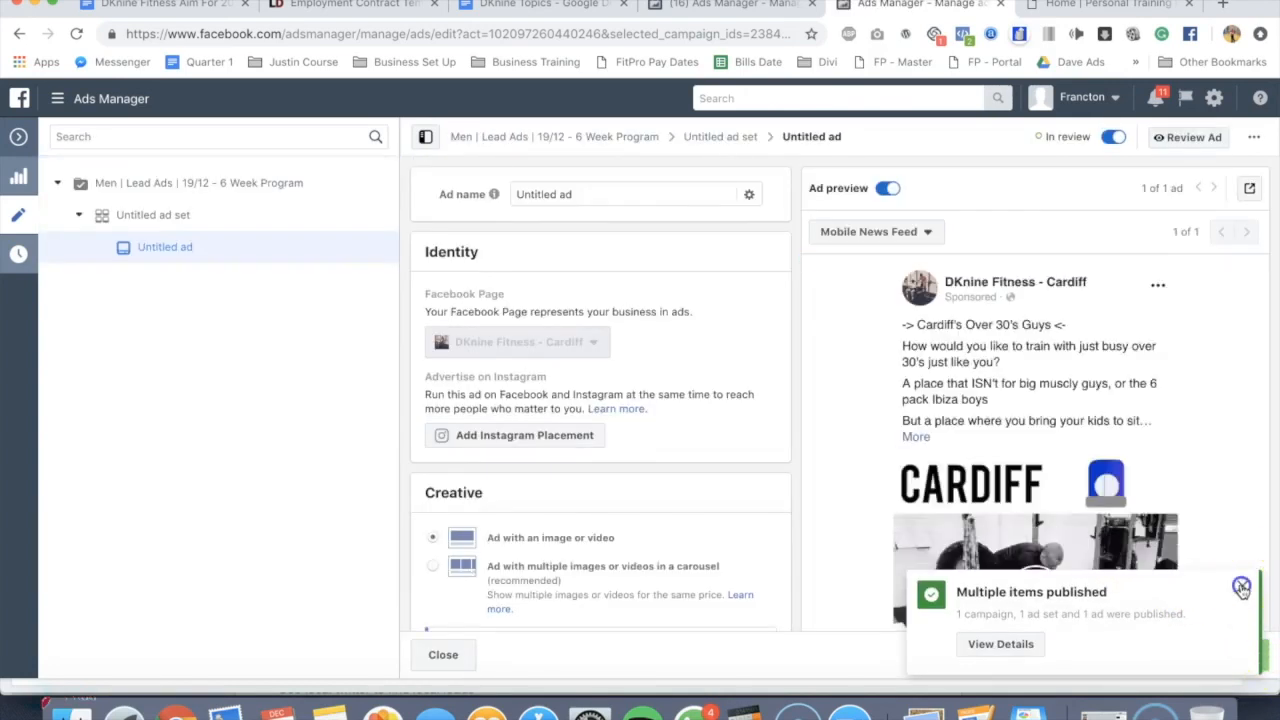
left_click(1240, 587)
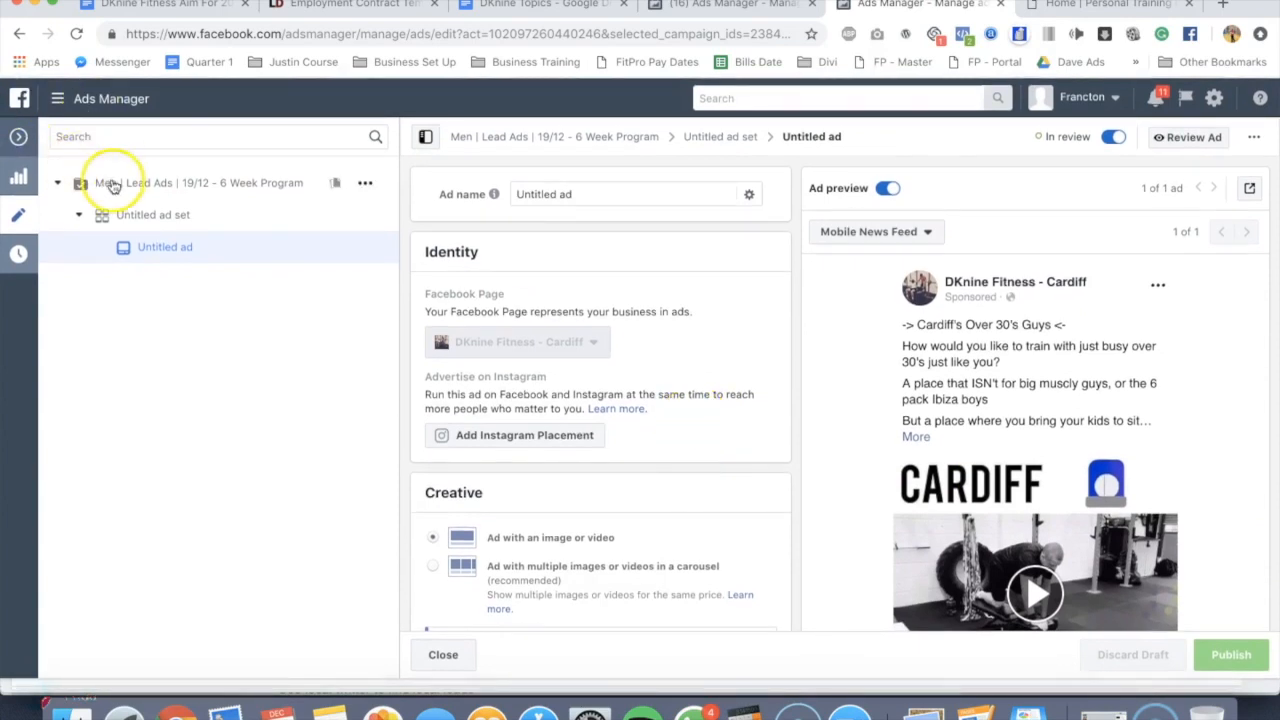
left_click(19, 135)
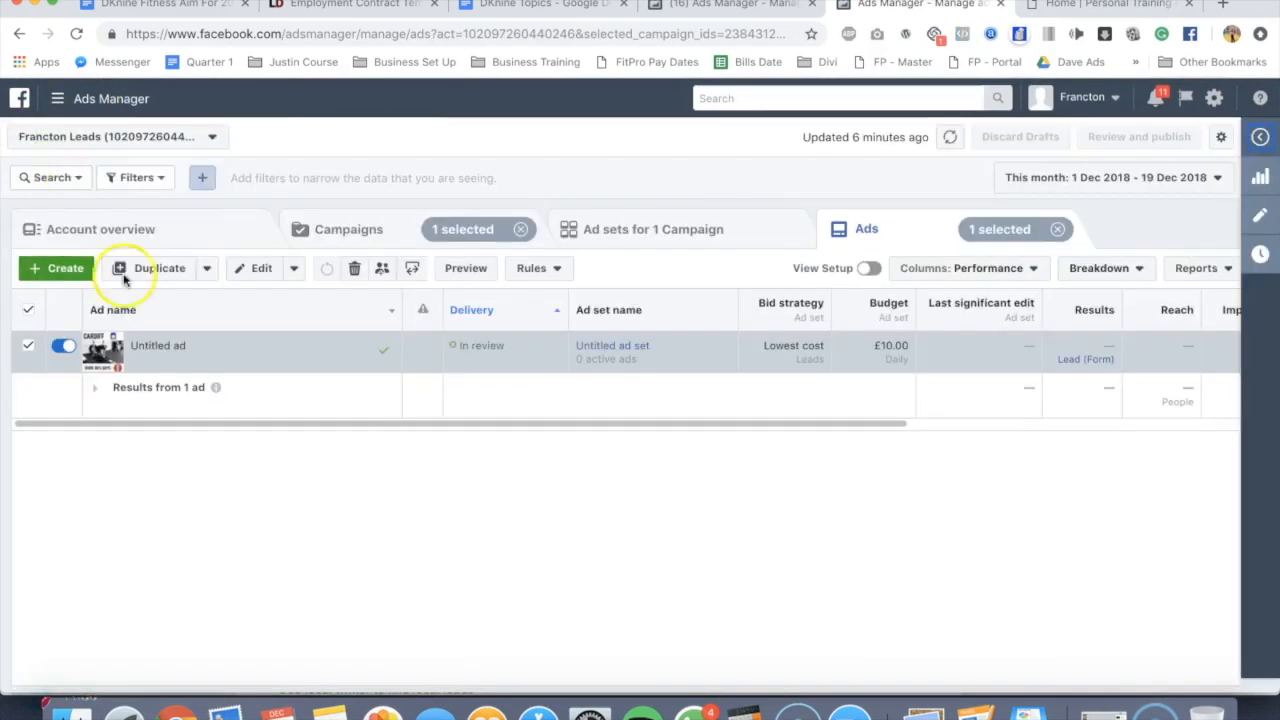